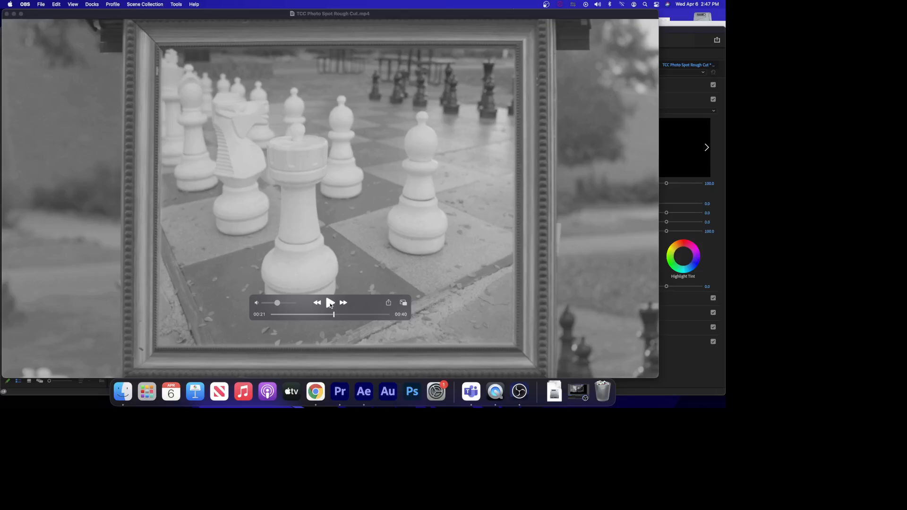
Play back the rough-cut video and scrub back through its final shot.
left_click(331, 303)
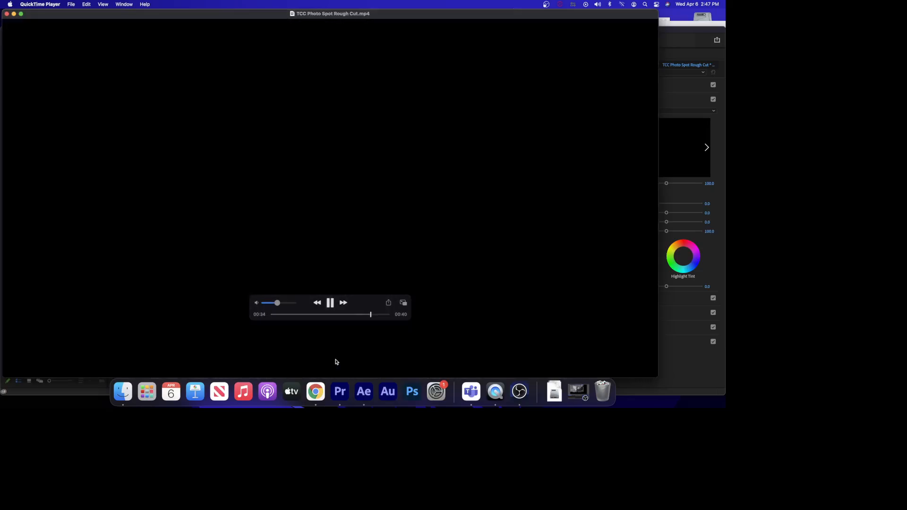
left_click(330, 304)
left_click_drag(375, 316, 333, 316)
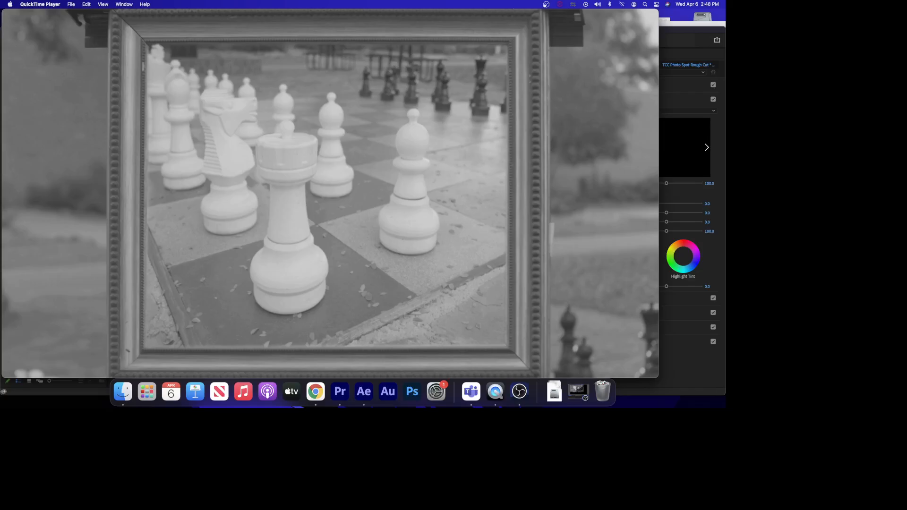
mouse_move(191, 115)
Scrub the Premiere timeline back and toggle the V2 track's visibility.
left_click(342, 397)
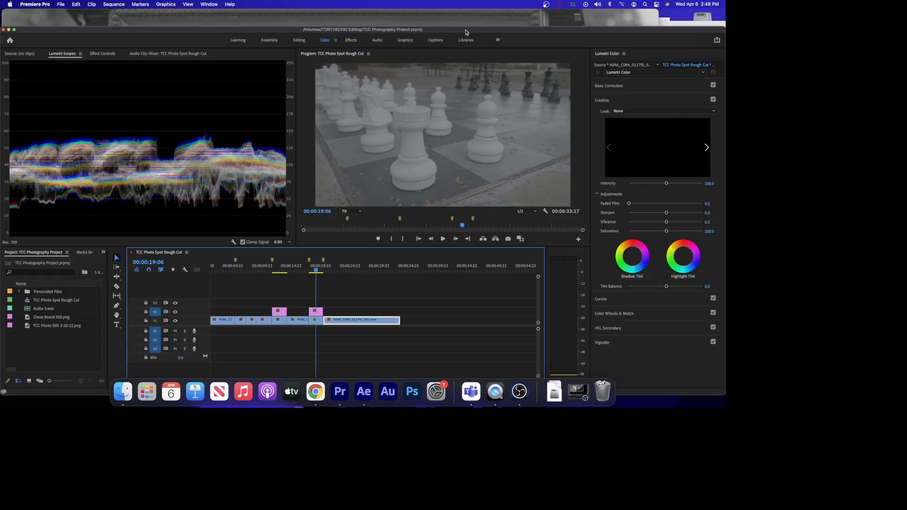
left_click_drag(465, 29, 465, 12)
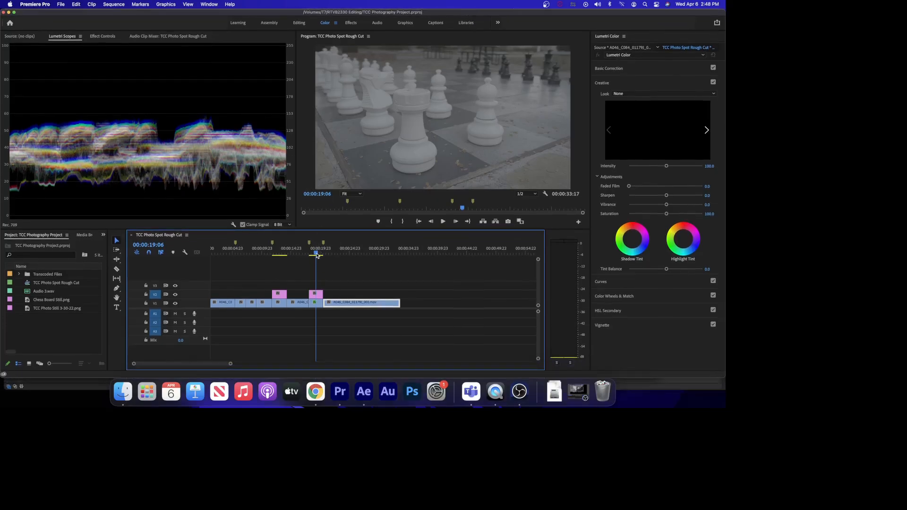
left_click_drag(316, 255, 286, 256)
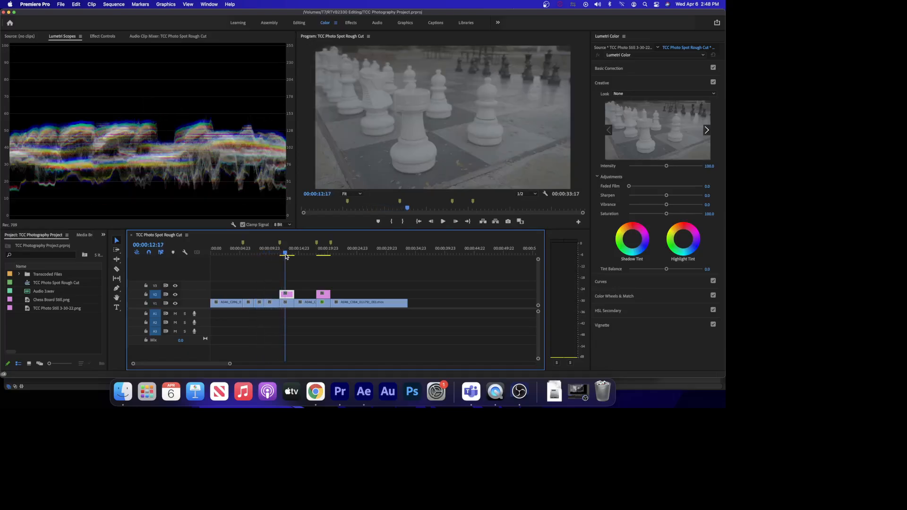
left_click(175, 294)
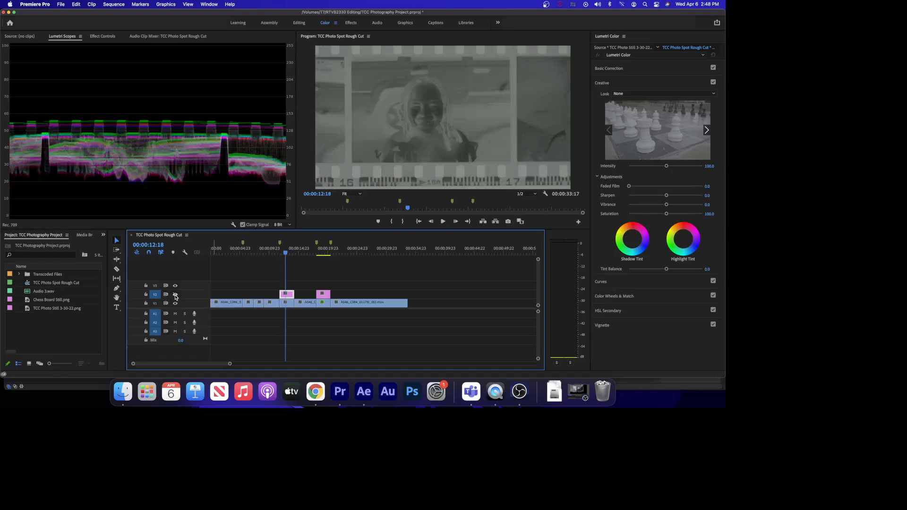
Move the playhead to the final chess clip on V1 and select that clip.
left_click_drag(288, 254, 402, 255)
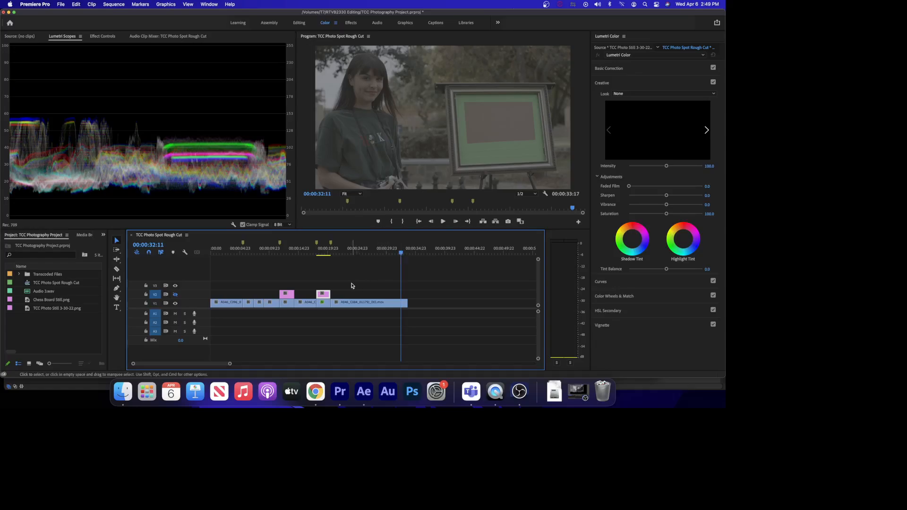
left_click(369, 304)
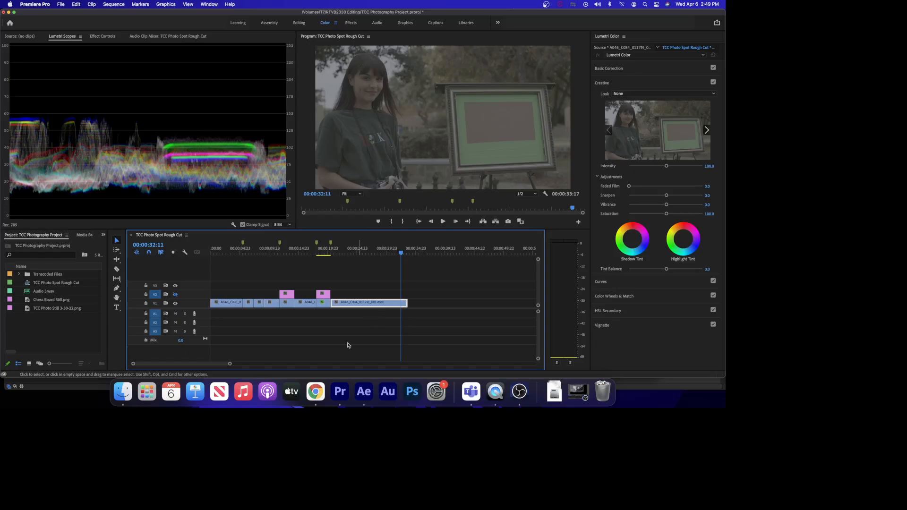
Create a new composition named Comp 5 at 1920 x 1080, 23.976 fps.
left_click(360, 394)
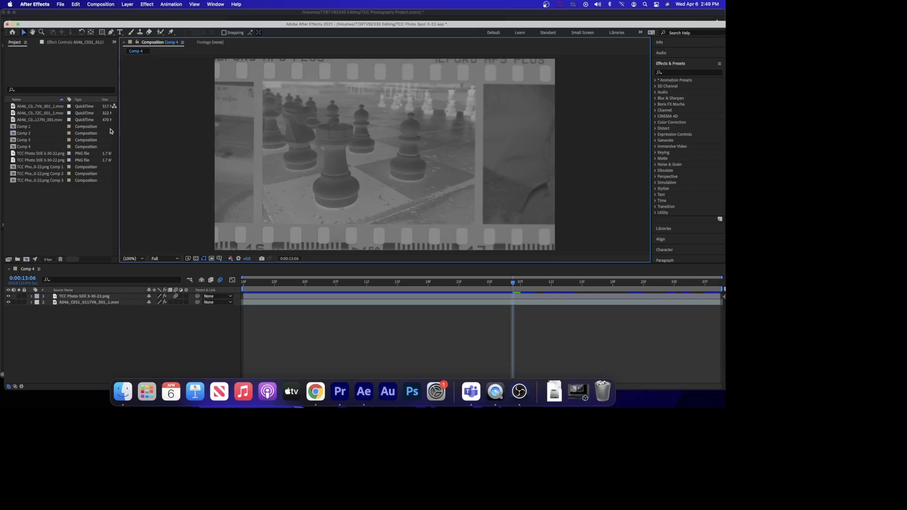
left_click_drag(99, 27, 99, 25)
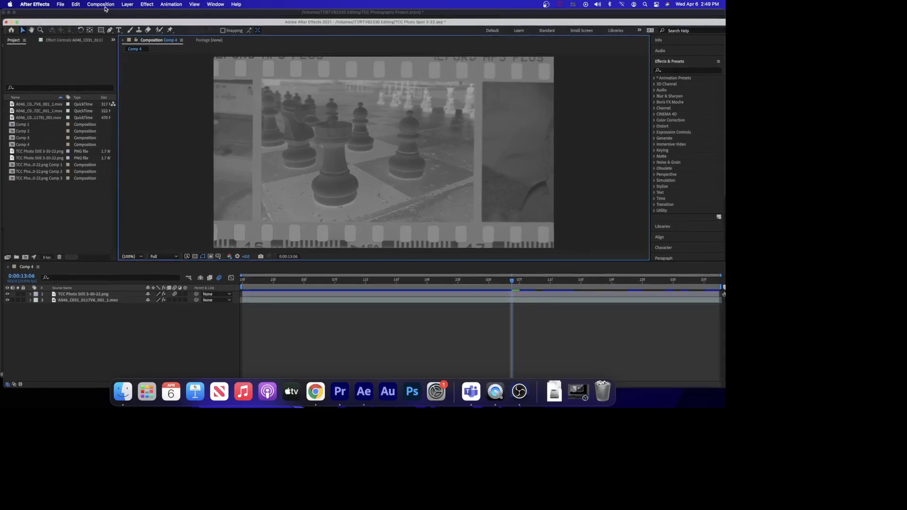
left_click(102, 5)
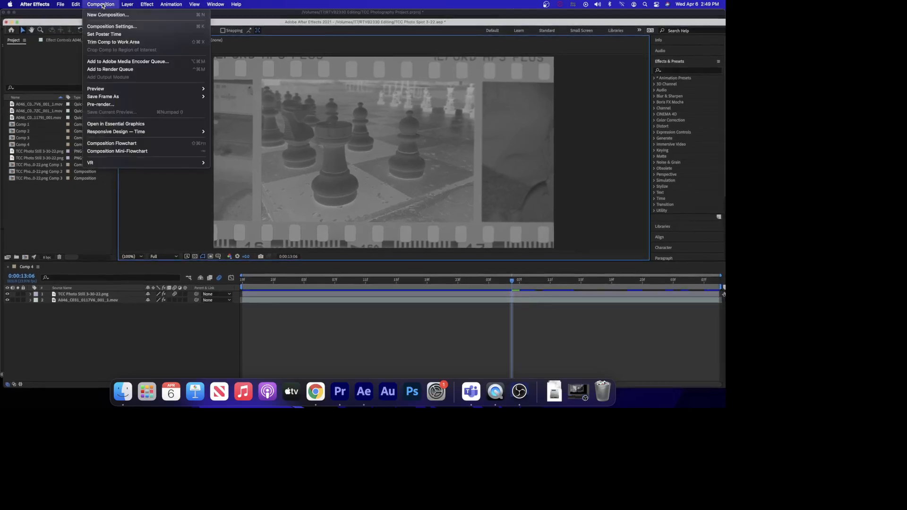
left_click(105, 14)
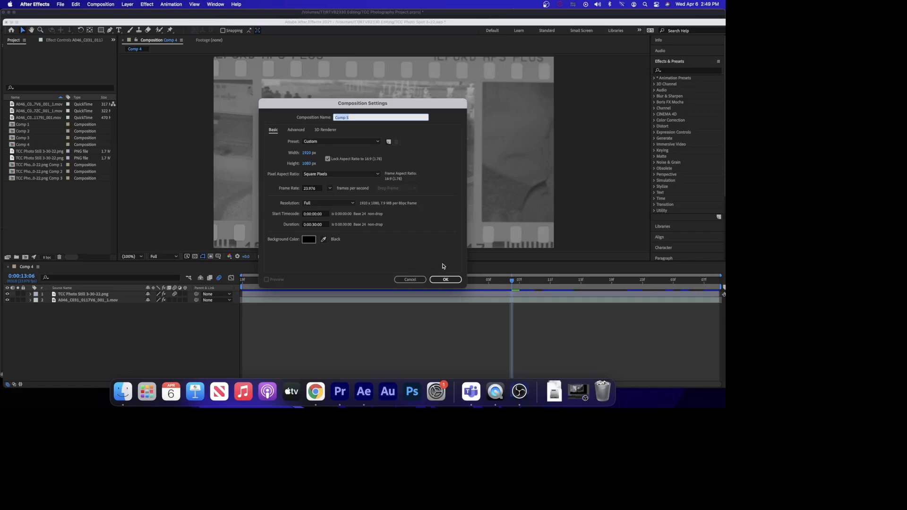
left_click(444, 279)
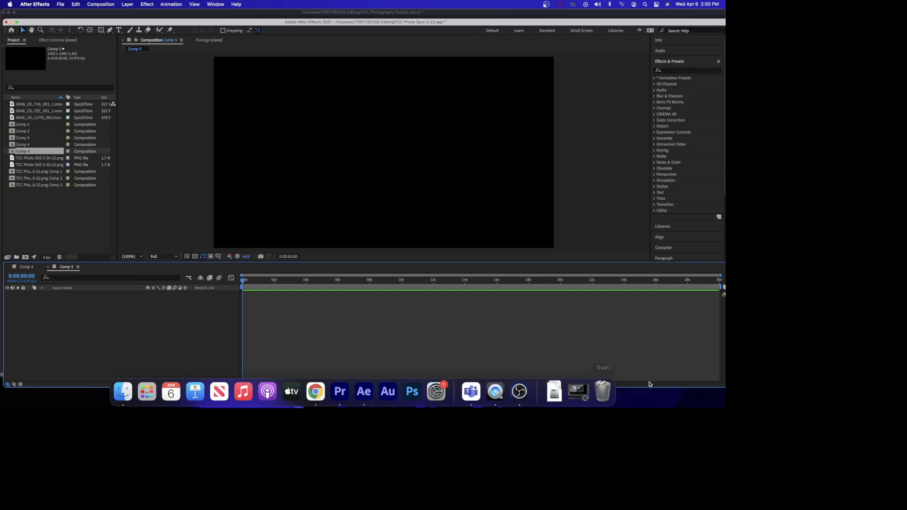
Copy the final chess clip from the Premiere timeline and paste it into Comp 5.
left_click(340, 392)
left_click_drag(349, 280, 374, 314)
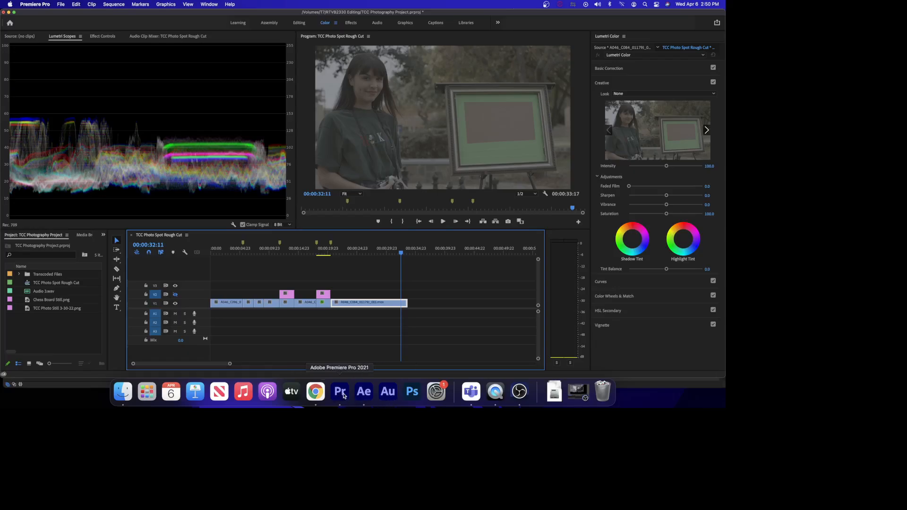
left_click(363, 392)
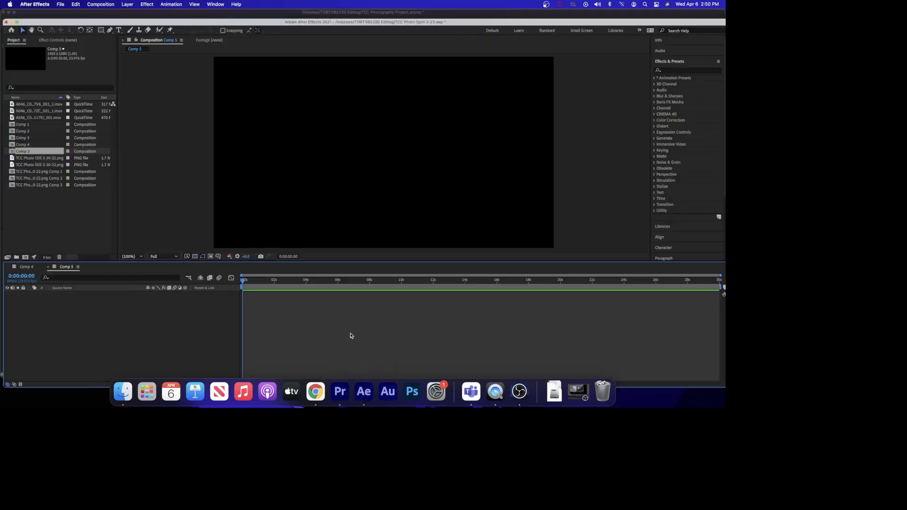
key("super+v")
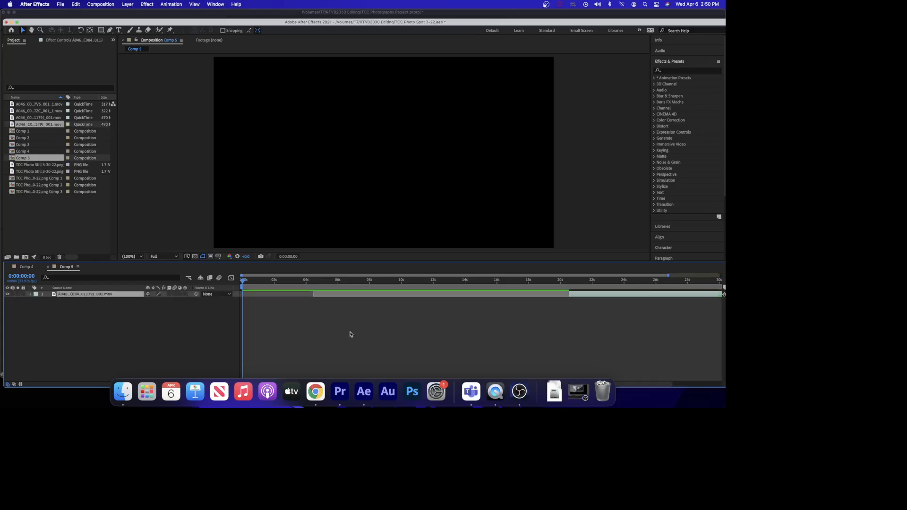
Copy the photo still clip from V2 in Premiere and paste it into Comp 5.
left_click_drag(637, 384, 700, 384)
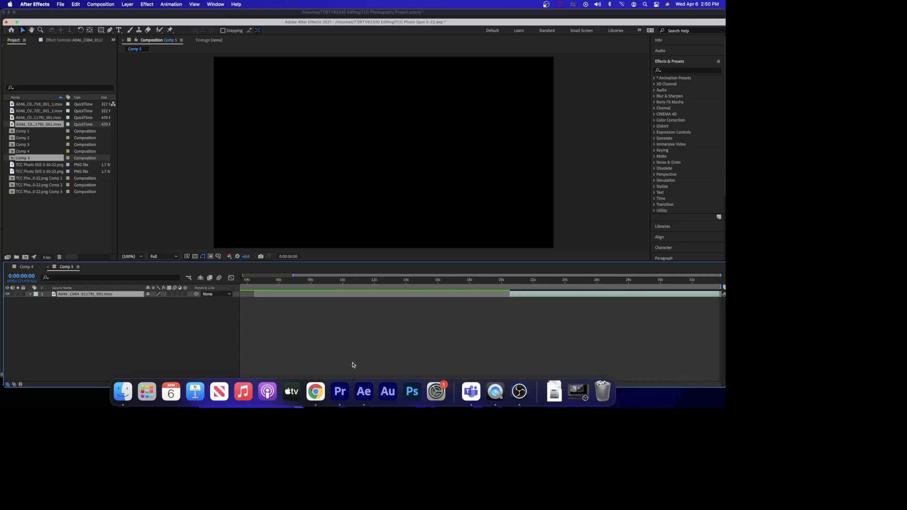
left_click(340, 391)
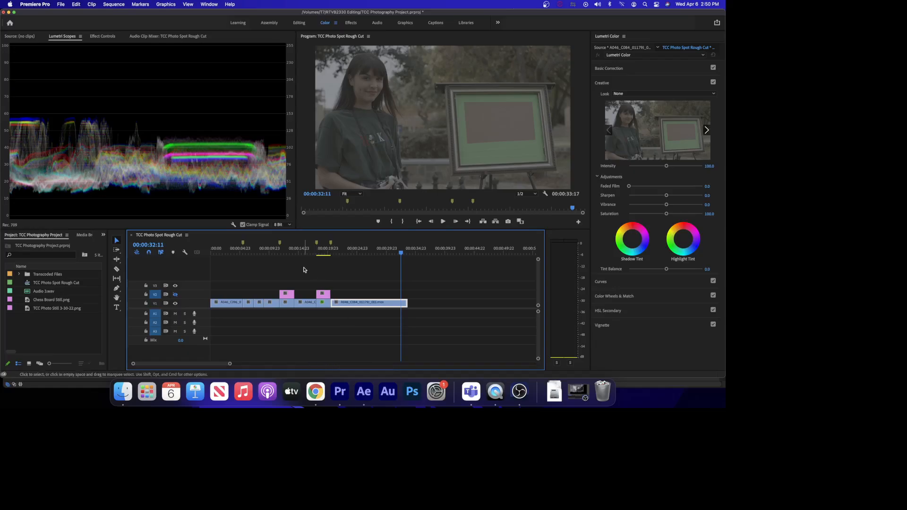
left_click_drag(304, 267, 344, 297)
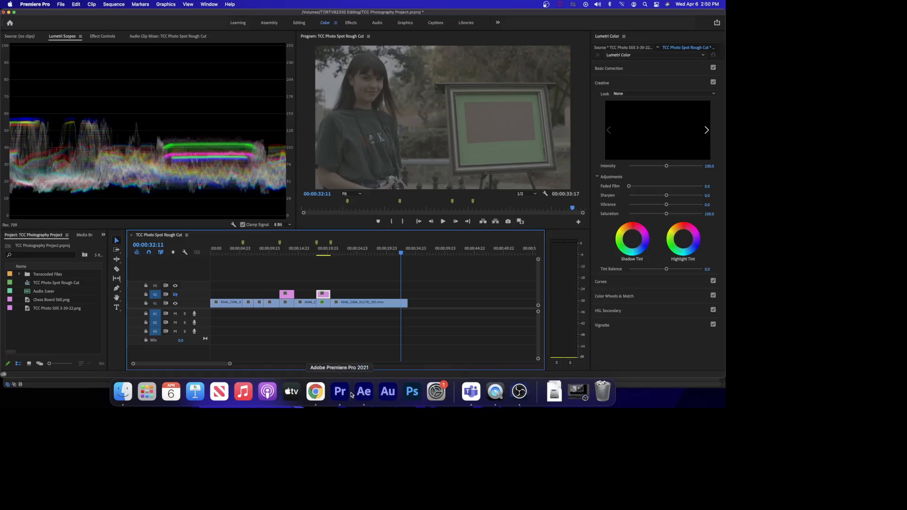
left_click(365, 393)
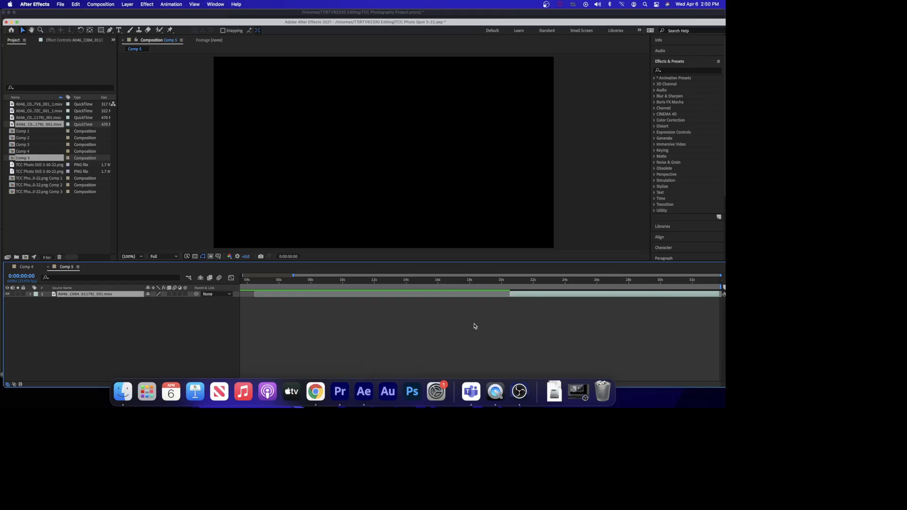
key("super+v")
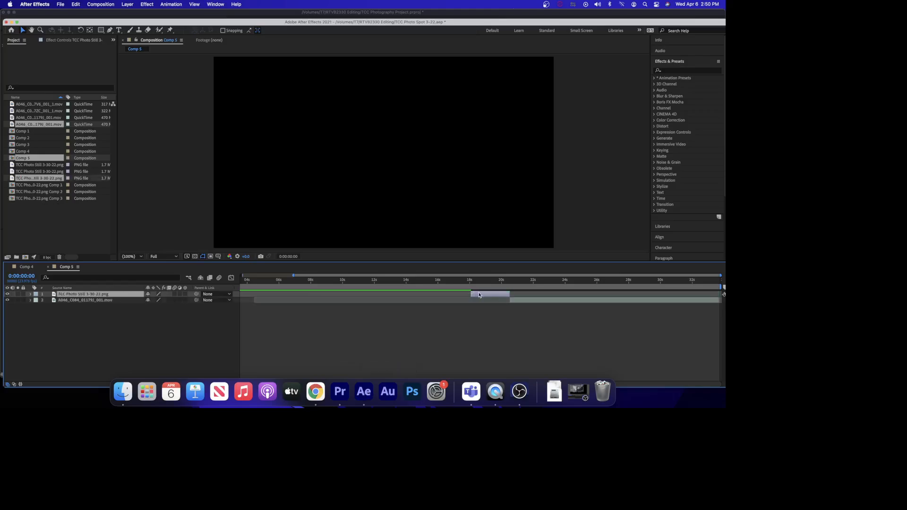
Slide the TCC Photo Still 3-30-22.png layer later in the composition's timeline.
left_click_drag(479, 294, 515, 295)
left_click_drag(668, 378, 667, 377)
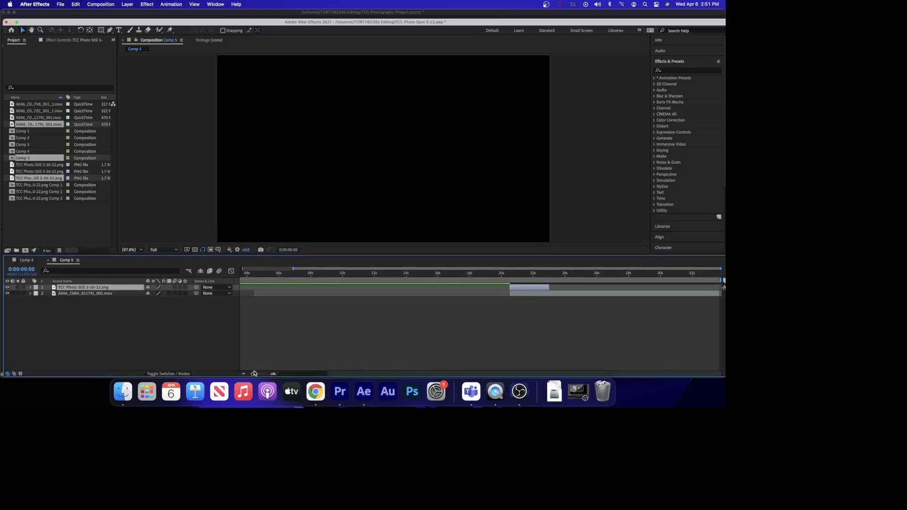
left_click_drag(252, 375, 250, 375)
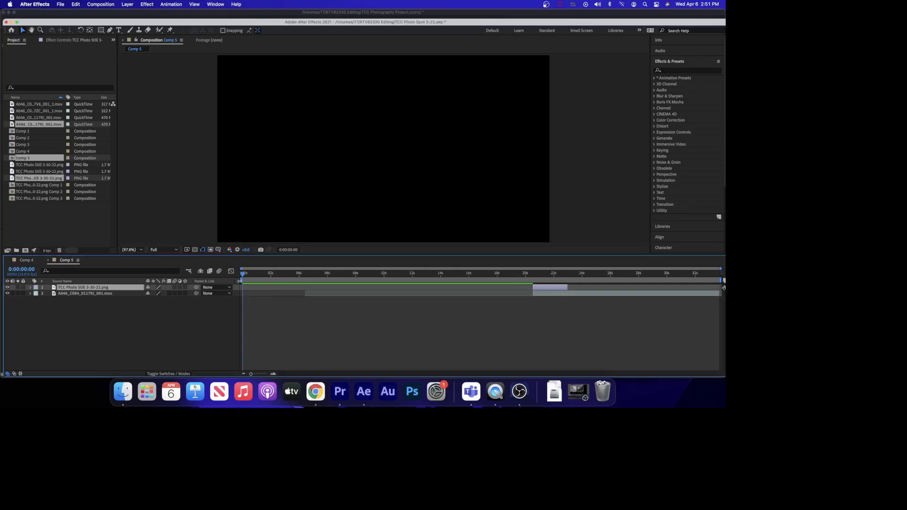
Set the work area to begin at the photo still and trim the composition to the work area.
mouse_move(241, 281)
left_mouse_down()
mouse_move(554, 303)
mouse_move(526, 307)
left_mouse_up()
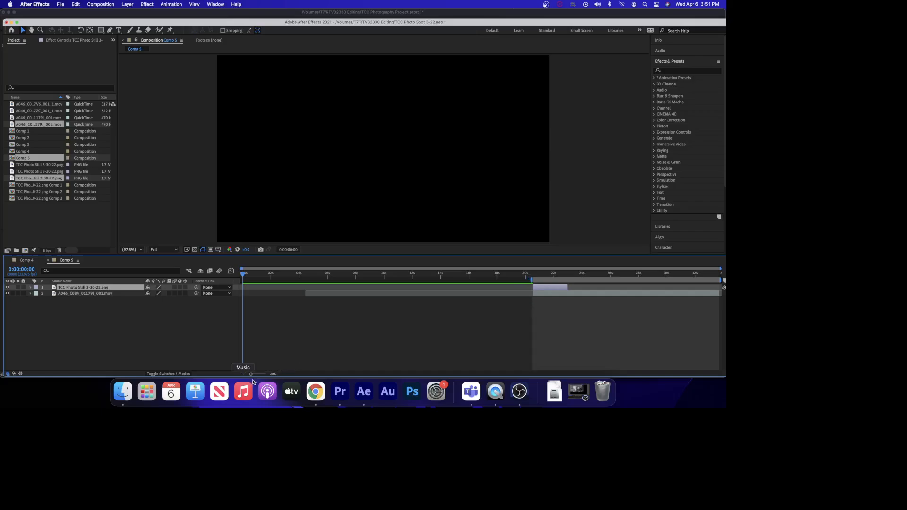
left_click_drag(250, 374, 257, 375)
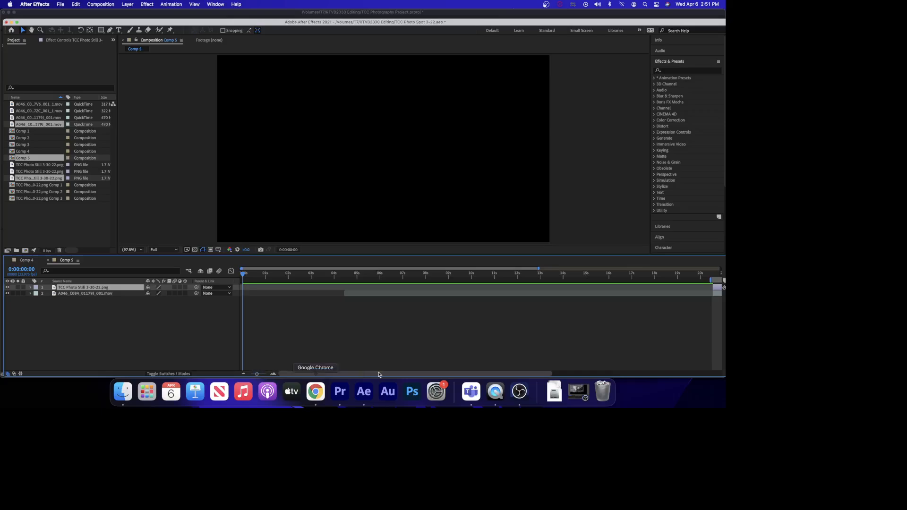
left_click_drag(384, 375, 560, 376)
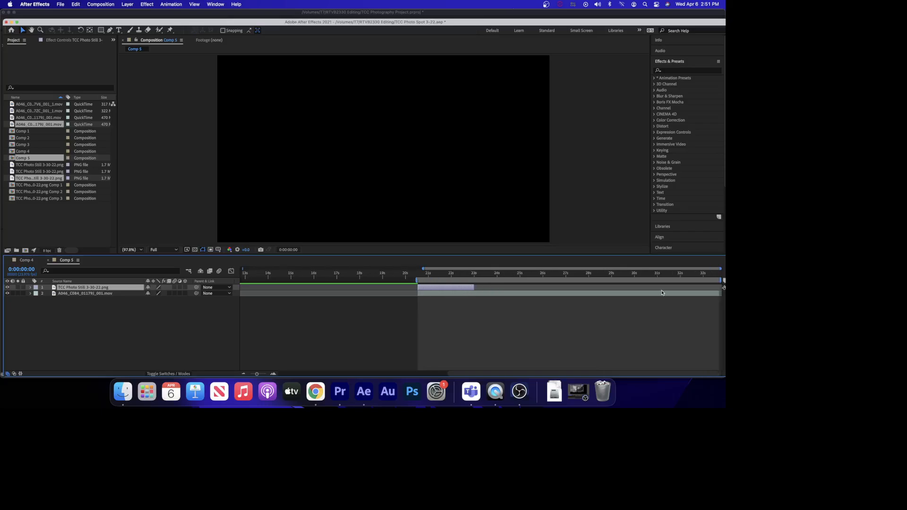
right_click(532, 280)
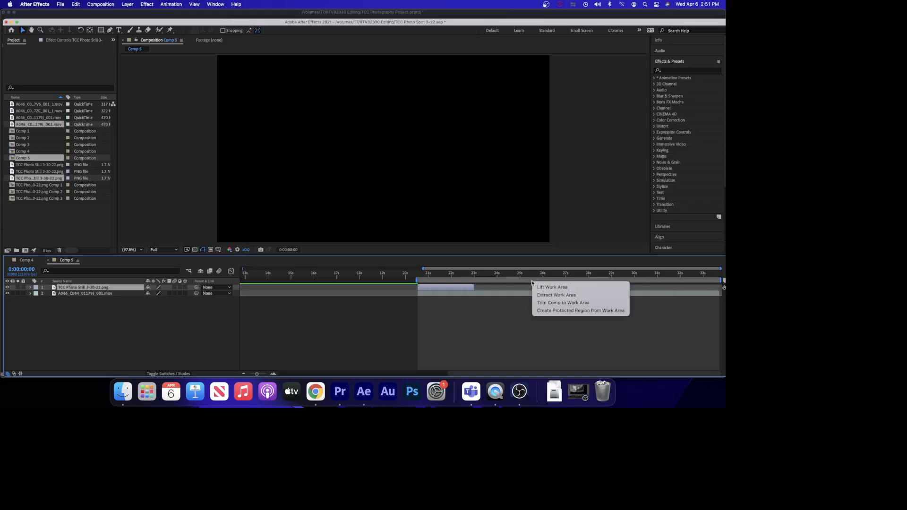
left_click(553, 303)
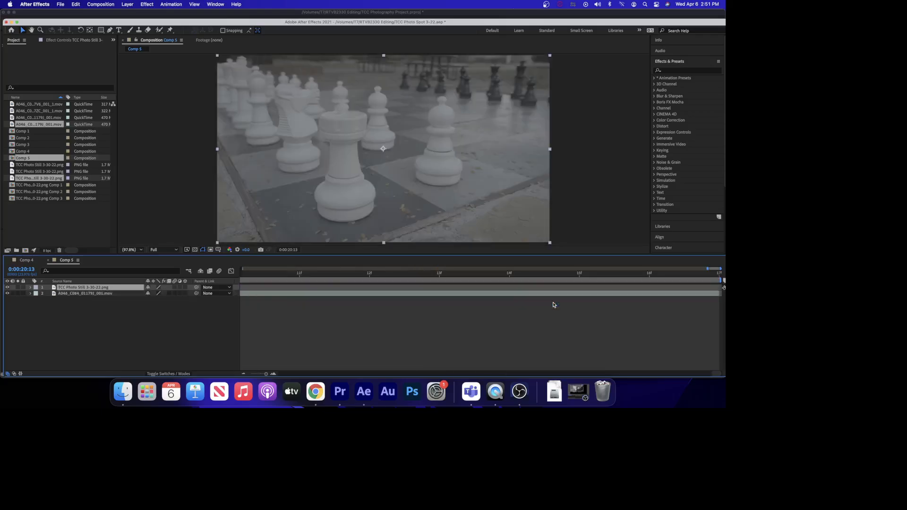
Extend the photo still layer's out point to the end of the composition.
left_click_drag(265, 374, 251, 374)
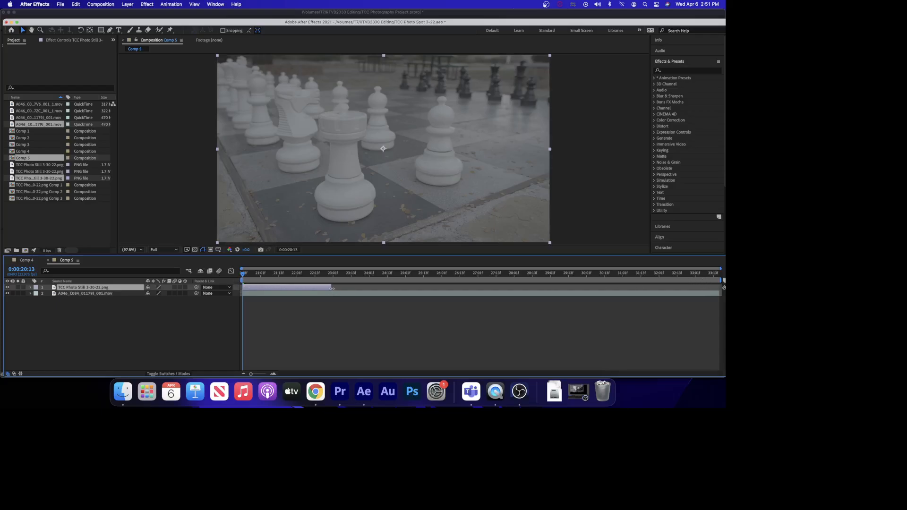
left_click_drag(332, 288, 712, 288)
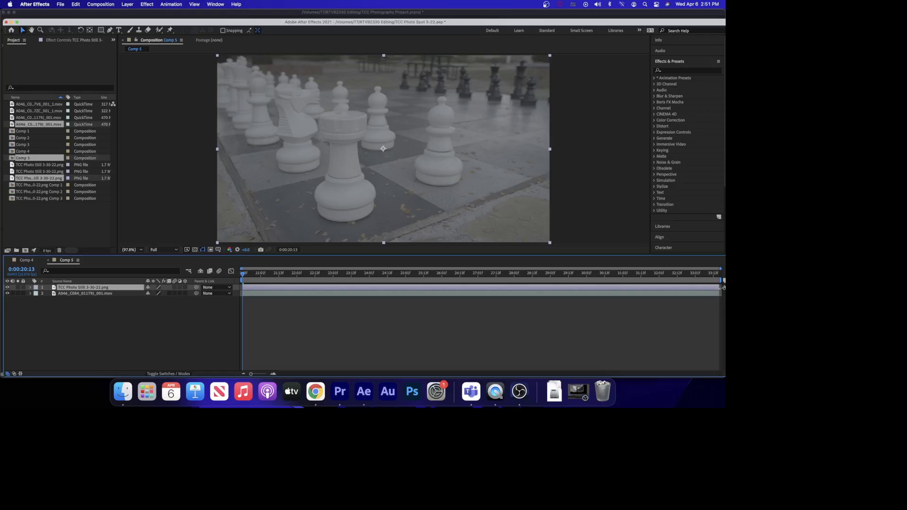
left_click(699, 322)
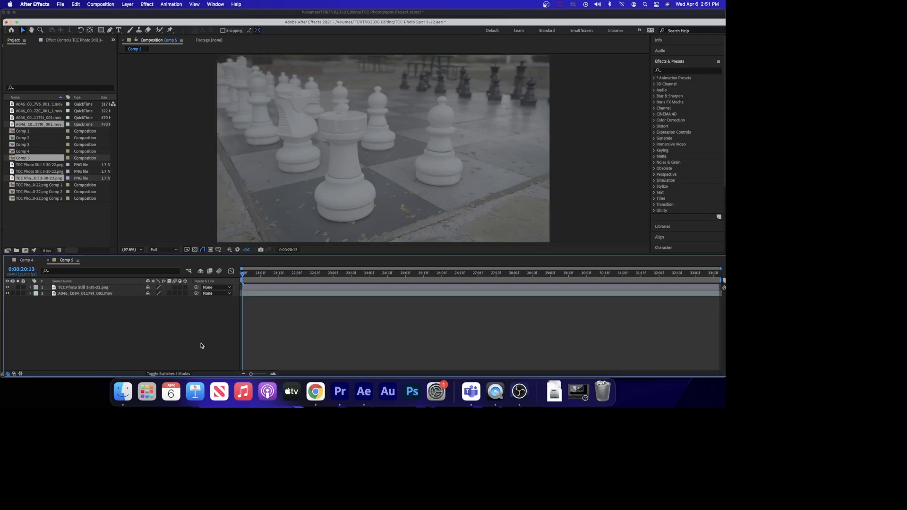
Move the playhead to 0:00:22:04 and toggle the photo still layer off and on to compare.
left_click(301, 274)
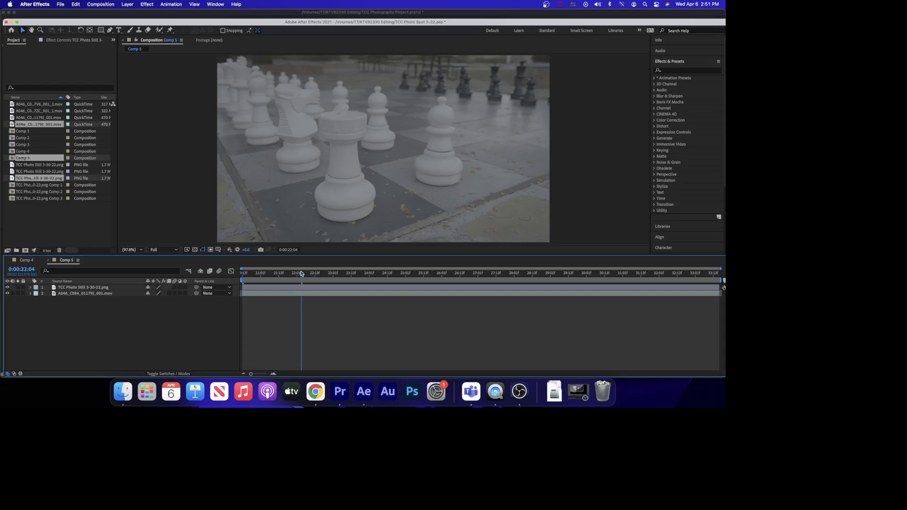
left_click(7, 288)
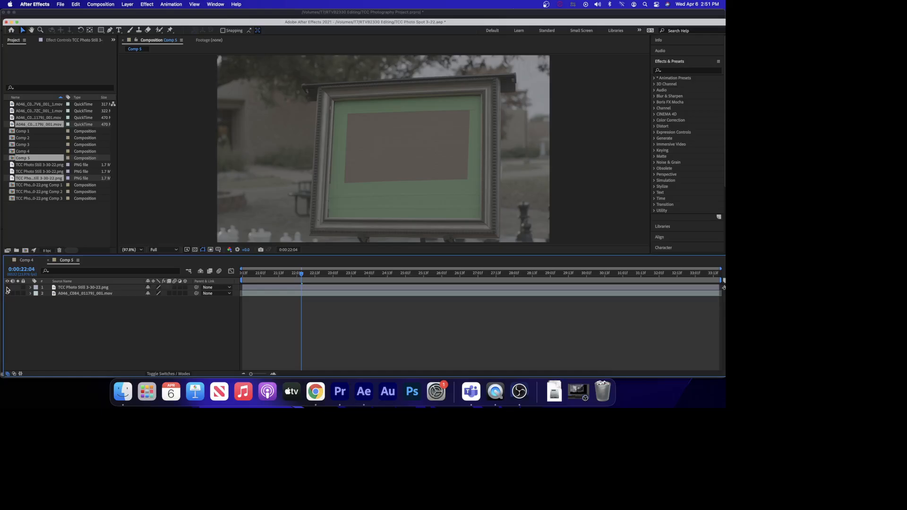
left_click(7, 287)
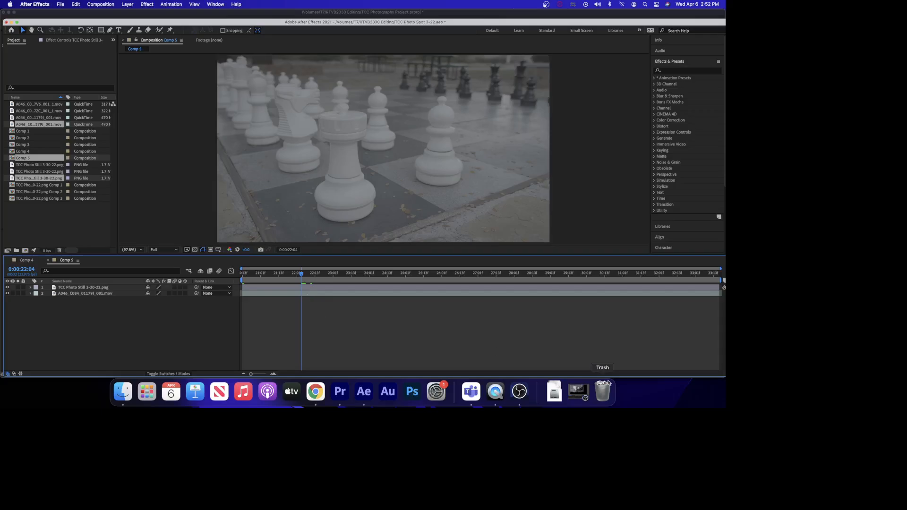
left_click(572, 393)
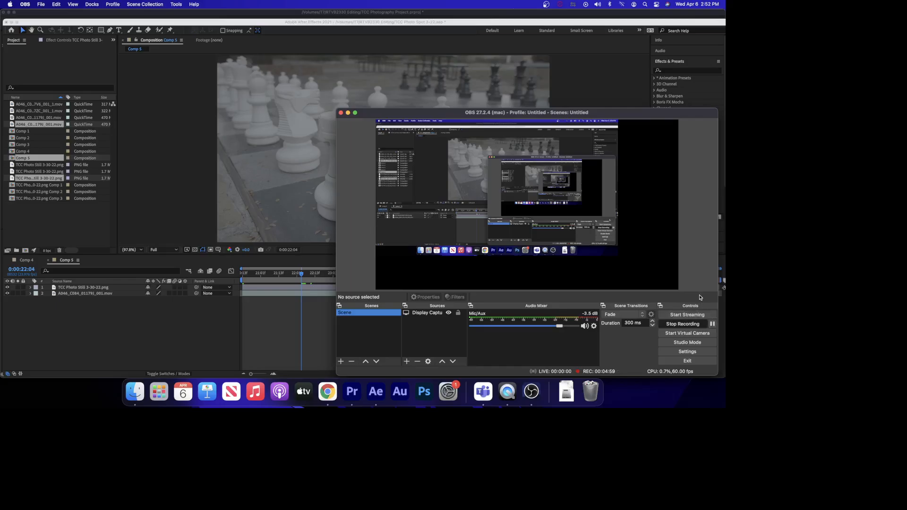
left_click(602, 80)
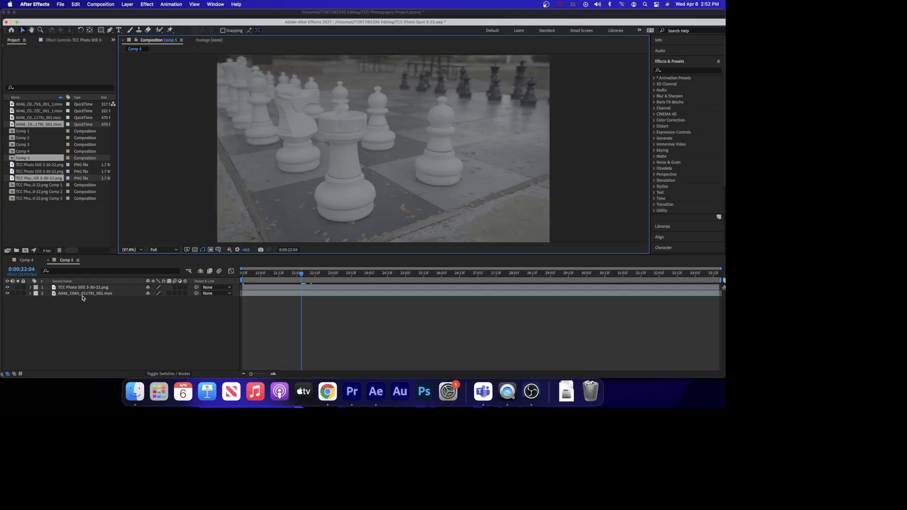
Hide the photo still layer and return the playhead to the composition's start.
left_click(7, 288)
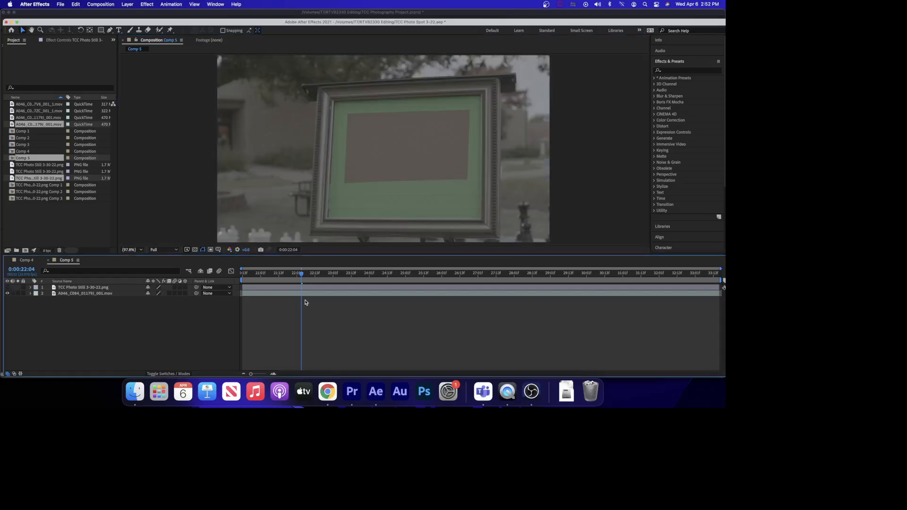
left_click_drag(301, 275, 239, 314)
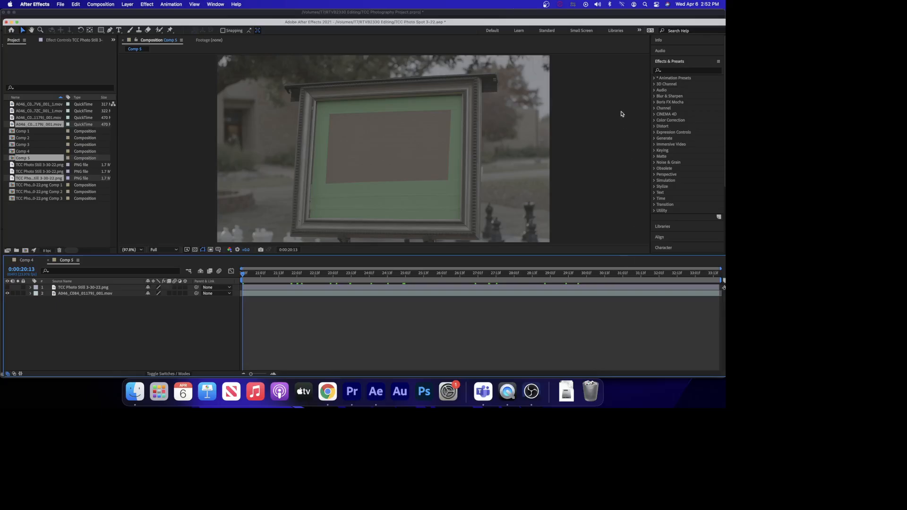
left_click(529, 397)
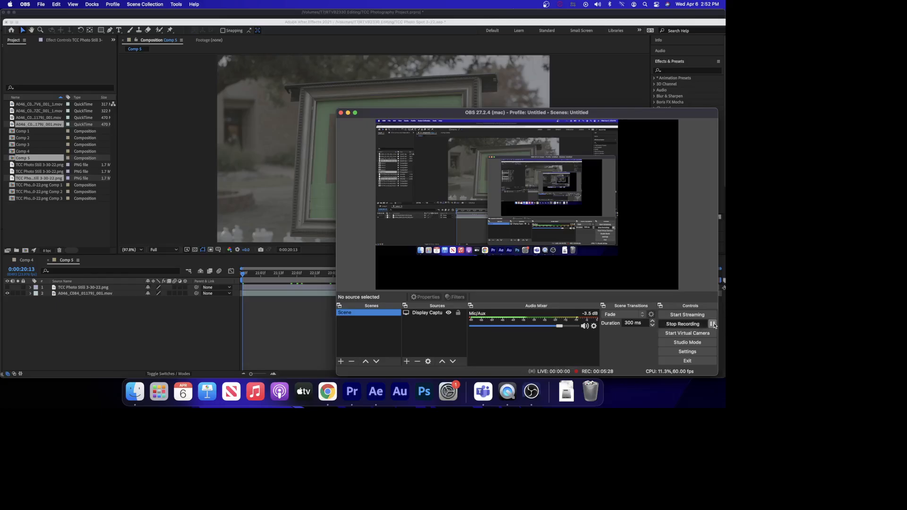
left_click(712, 324)
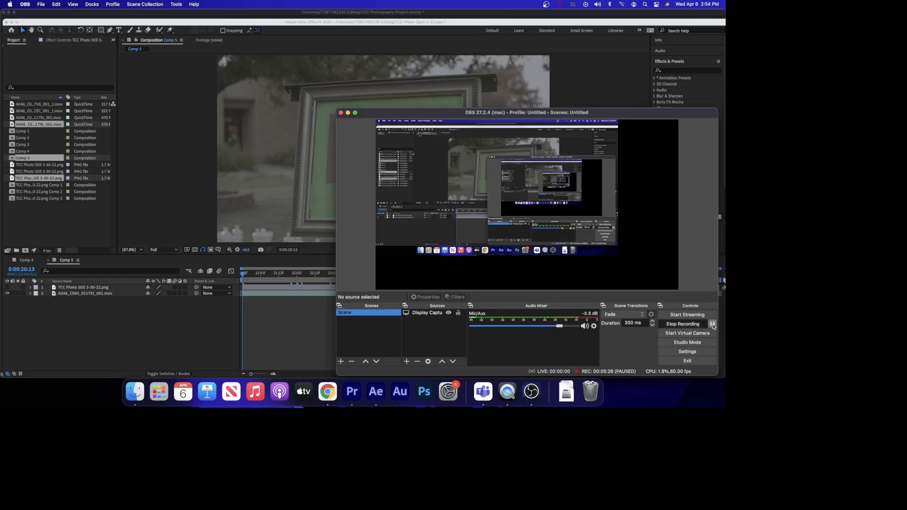
left_click(712, 324)
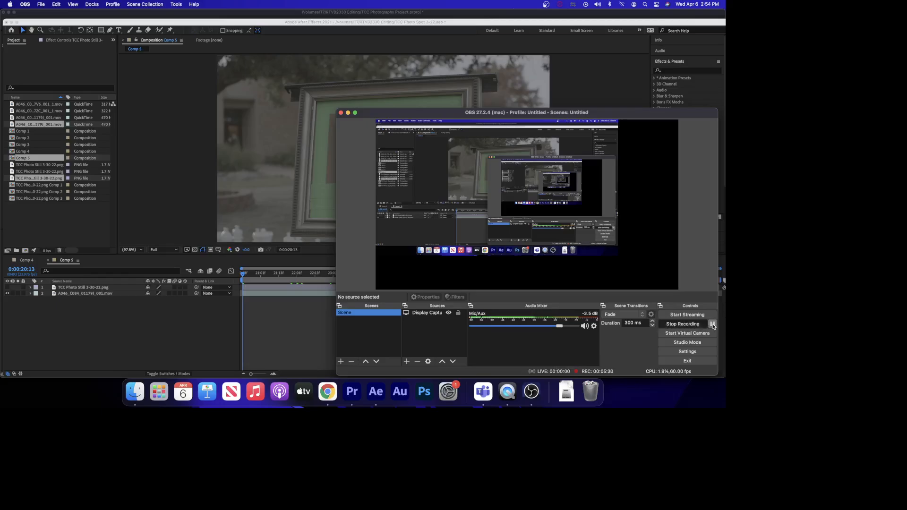
left_click(348, 113)
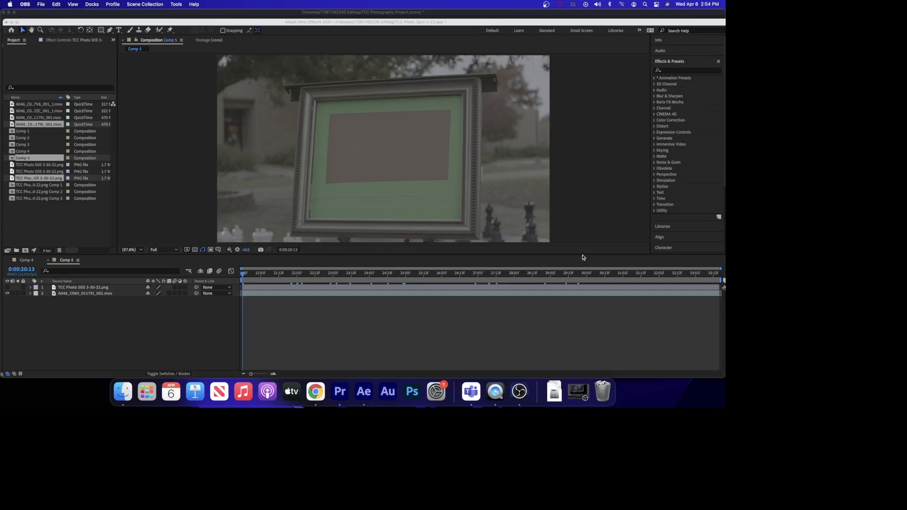
Search the effects for mocha and apply Mocha AE to the A046 footage layer.
left_click(692, 63)
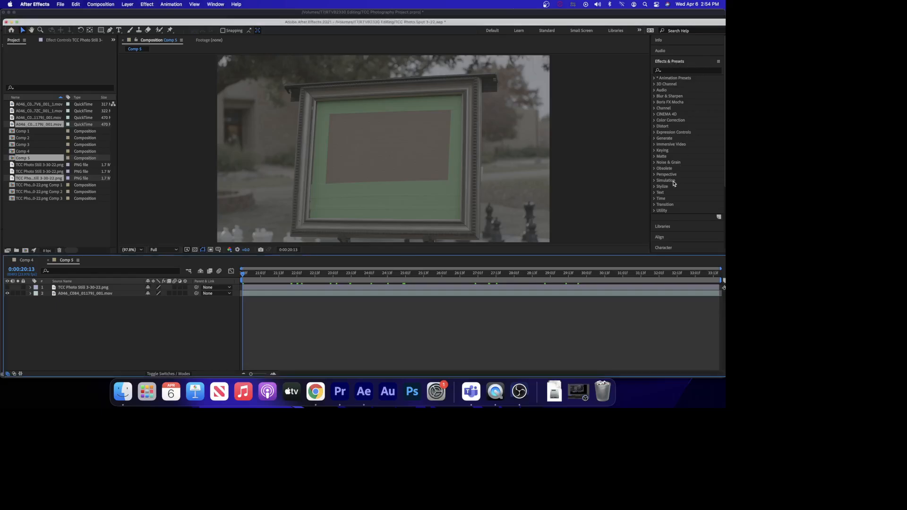
scroll(676, 217, "down", 5)
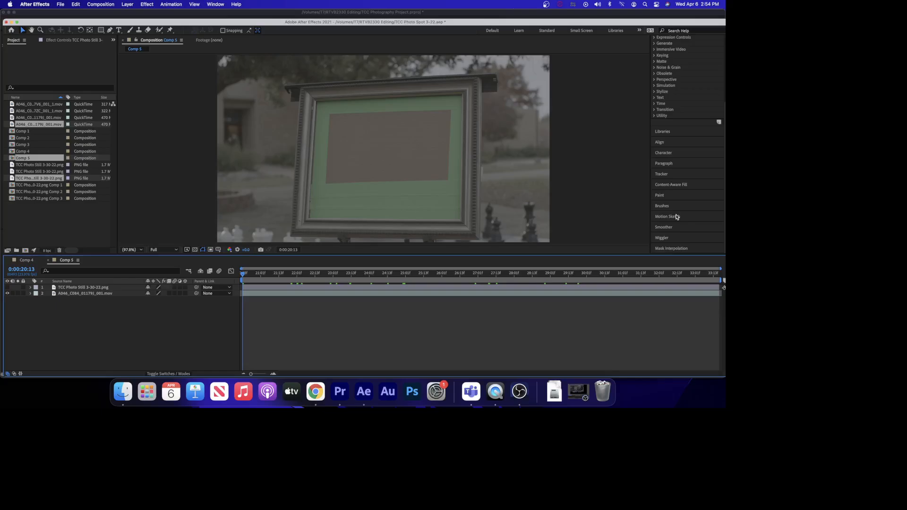
scroll(677, 217, "up", 5)
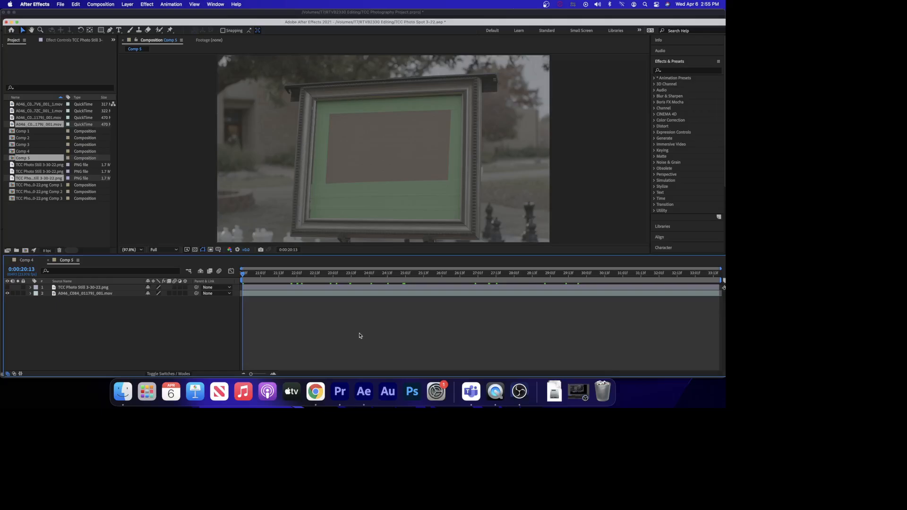
mouse_move(243, 274)
left_mouse_down()
mouse_move(422, 284)
mouse_move(239, 280)
left_mouse_up()
left_click(673, 71)
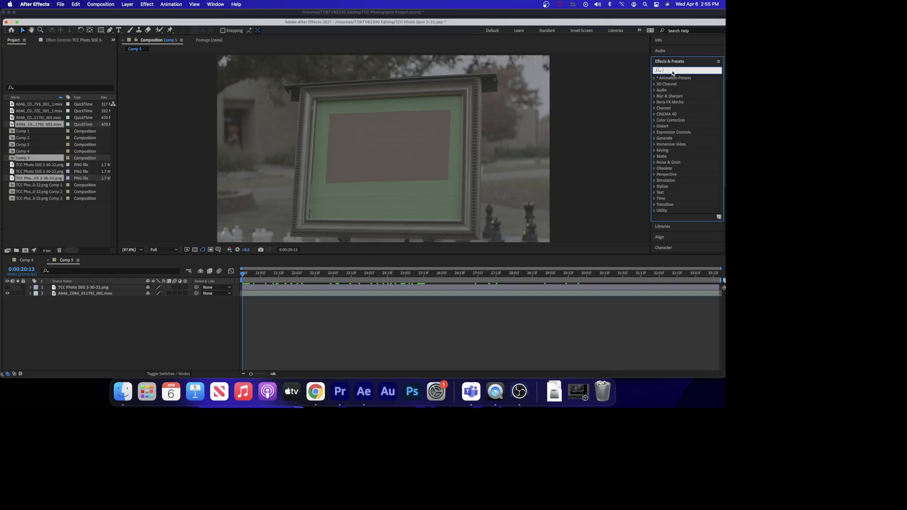
type("mocha")
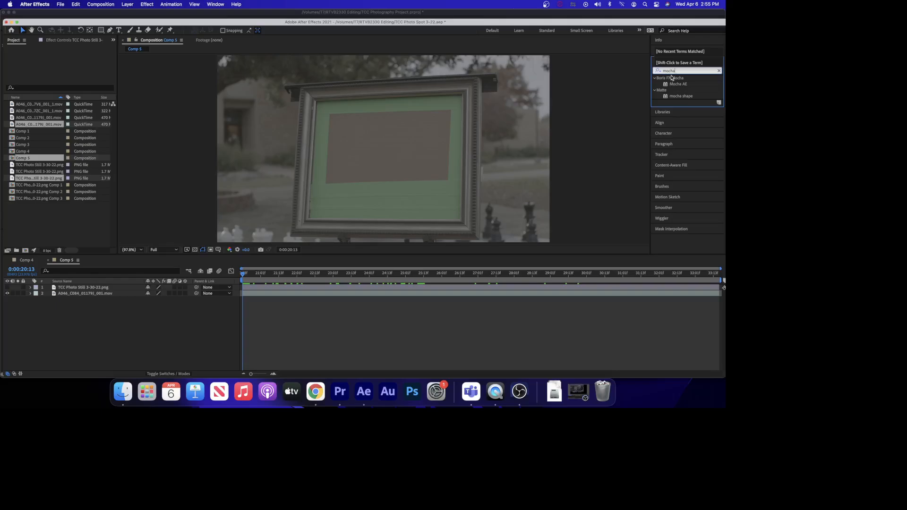
left_click(676, 85)
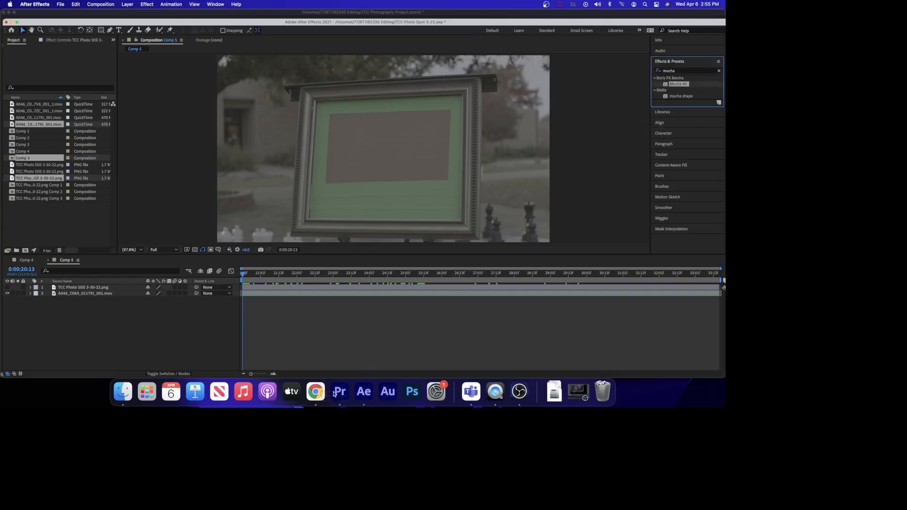
left_click_drag(333, 393, 330, 288)
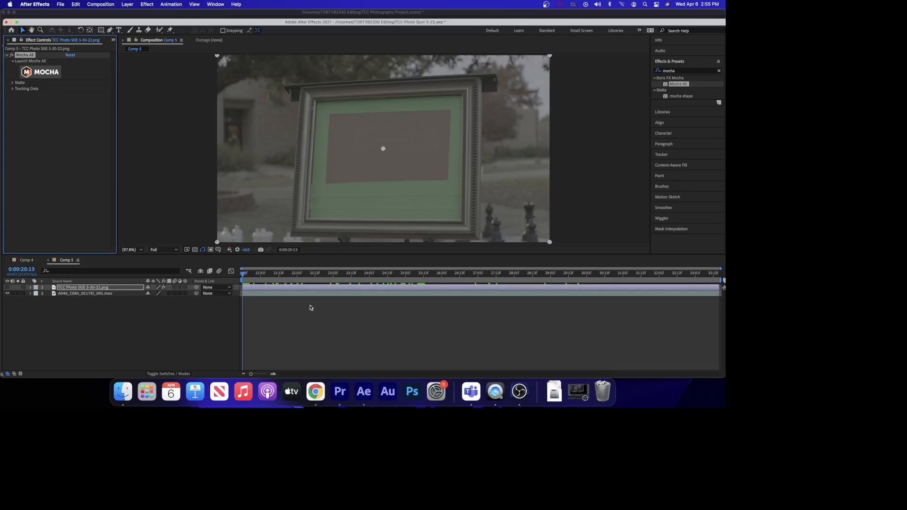
left_click(311, 308)
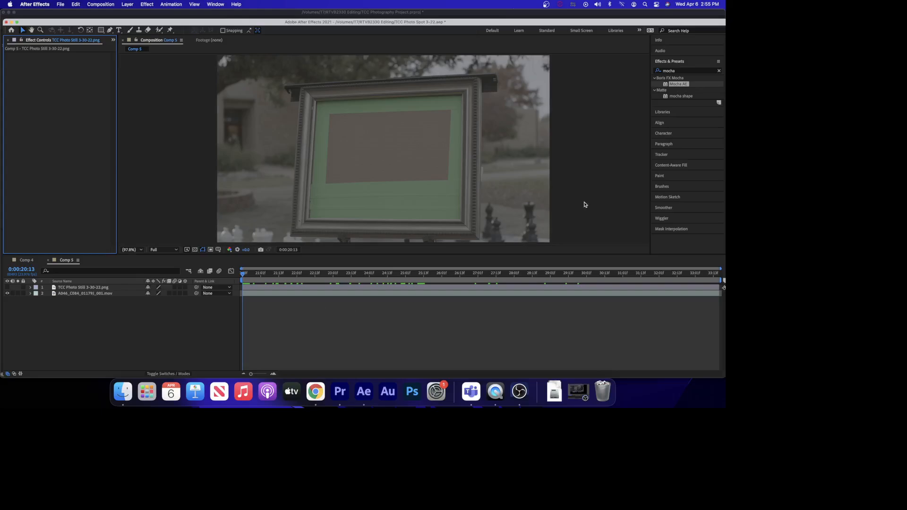
left_click_drag(675, 85, 407, 293)
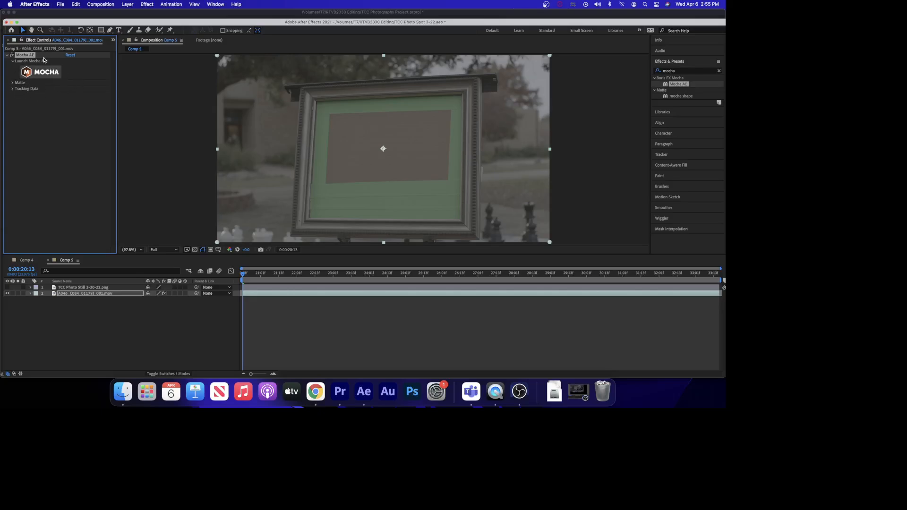
Launch Mocha from the effect and dismiss the registration and usage statistics prompts.
left_click(41, 74)
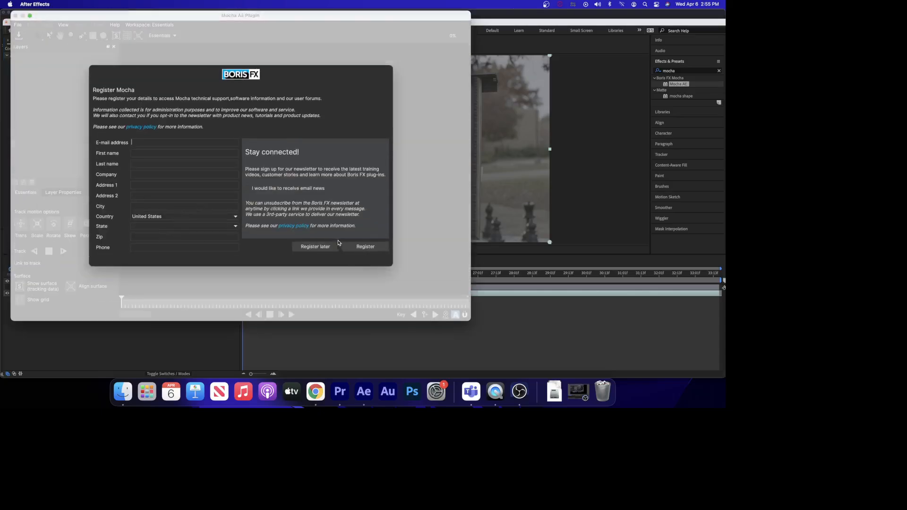
left_click(315, 247)
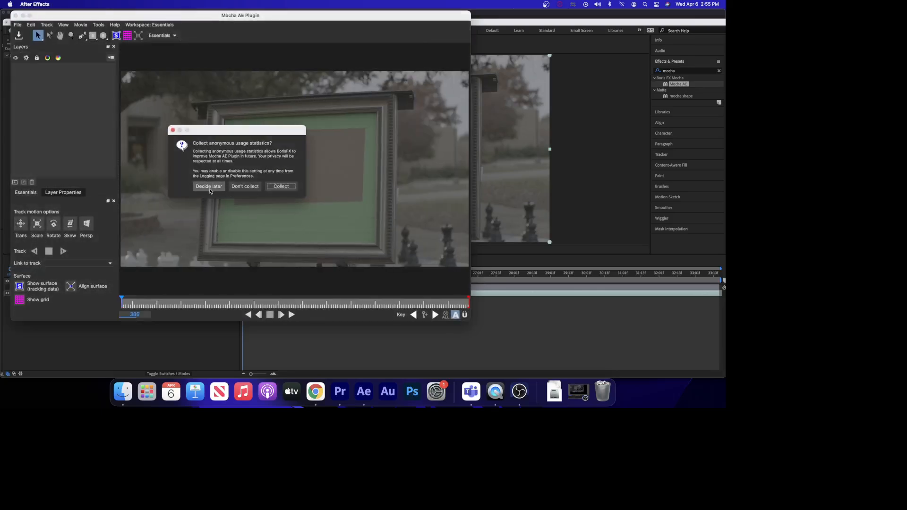
left_click(245, 187)
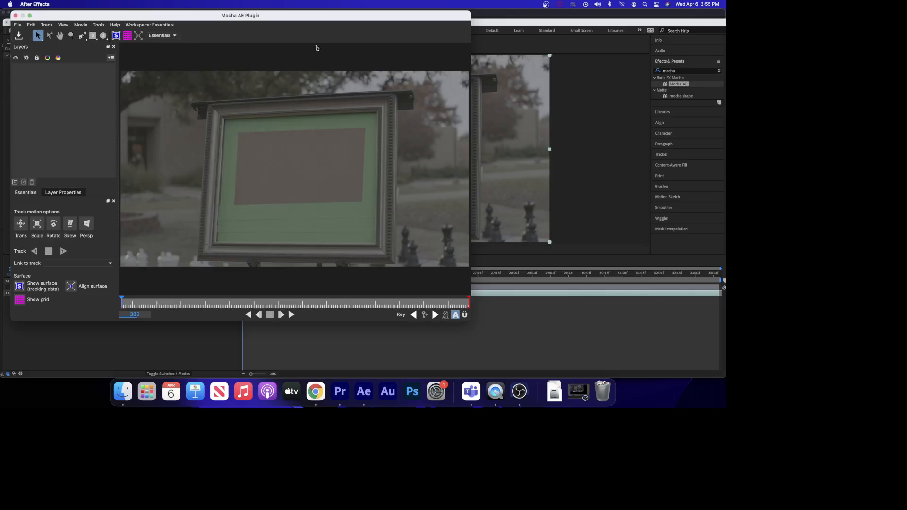
Enlarge the Mocha window and switch its workspace to Classic.
left_click_drag(305, 20, 297, 18)
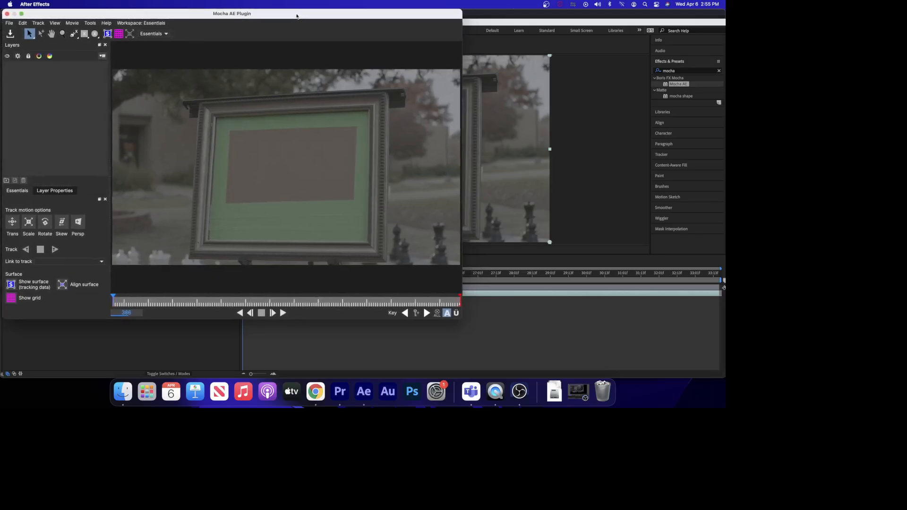
left_click_drag(457, 320, 718, 375)
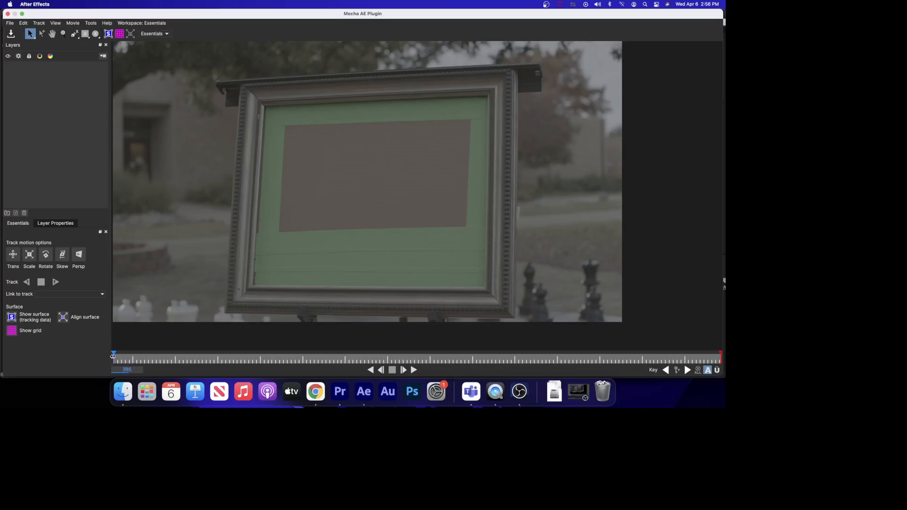
mouse_move(114, 357)
left_mouse_down()
mouse_move(391, 360)
mouse_move(107, 365)
left_mouse_up()
key("Right")
key("Right")
key("Right")
key("Right")
key("Right")
left_click(166, 35)
left_click(150, 47)
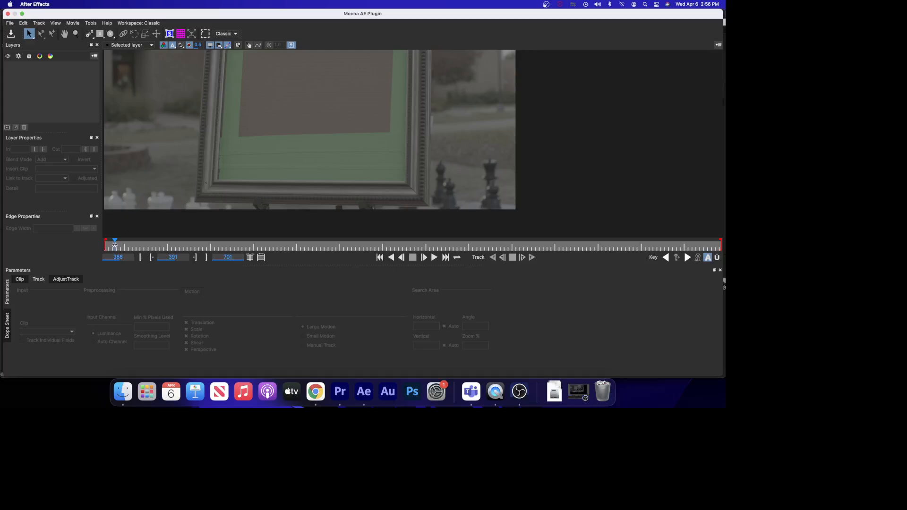
Return to the first frame and draw a rectangular X-Spline layer around the sign's frame.
left_click_drag(113, 245, 100, 245)
left_click(75, 34)
left_click_drag(260, 109, 264, 154)
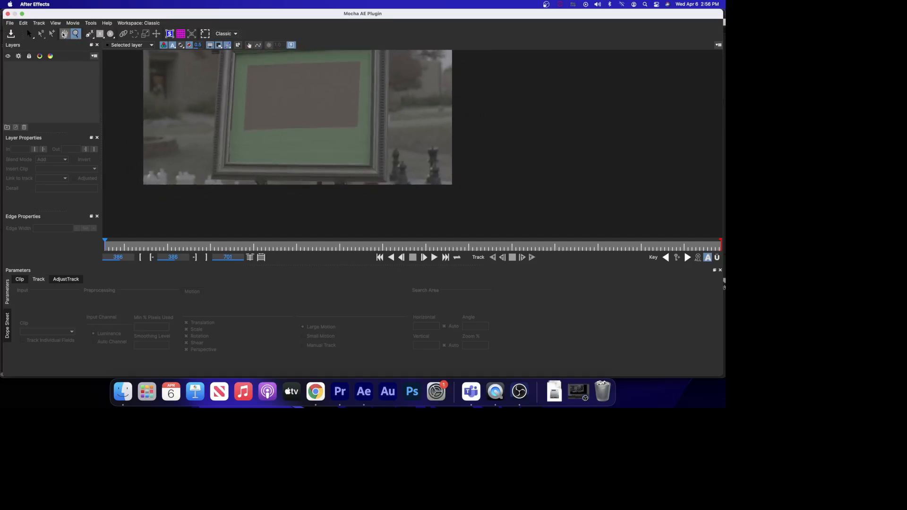
left_click(65, 34)
left_click_drag(298, 118, 349, 162)
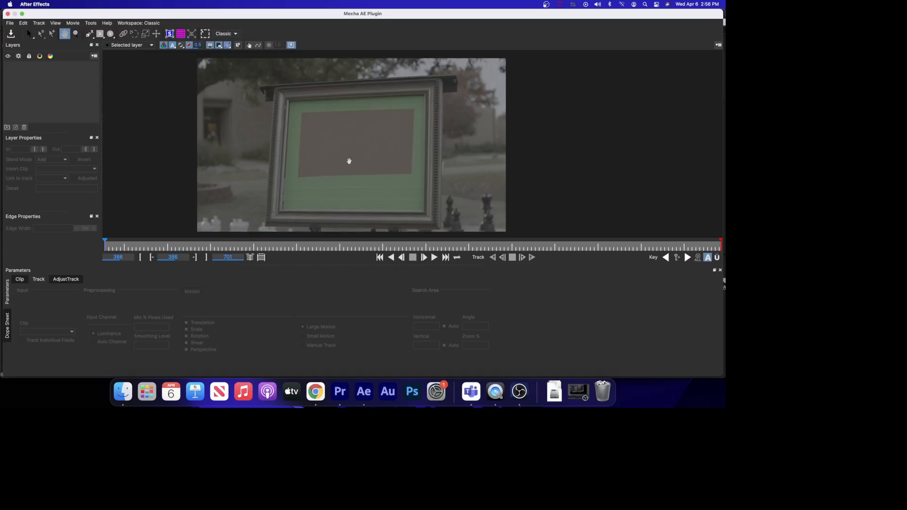
left_click_drag(349, 161, 346, 156)
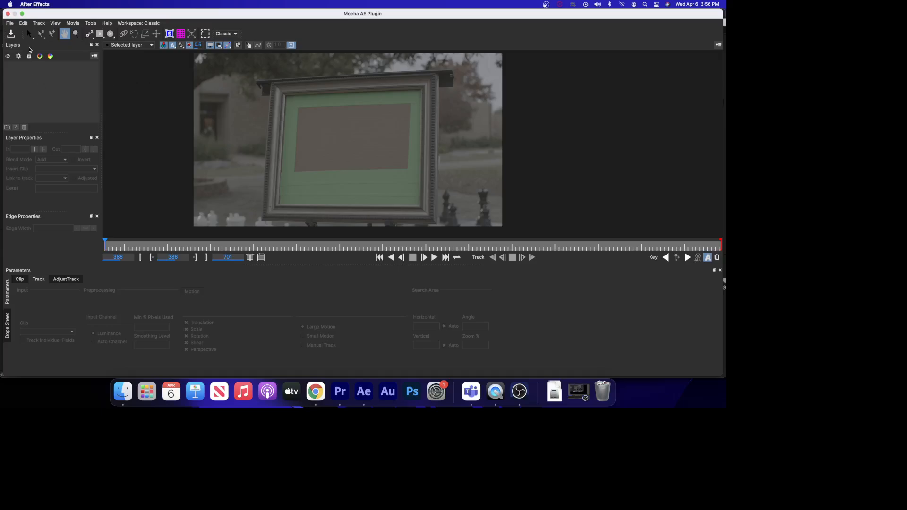
left_click(28, 34)
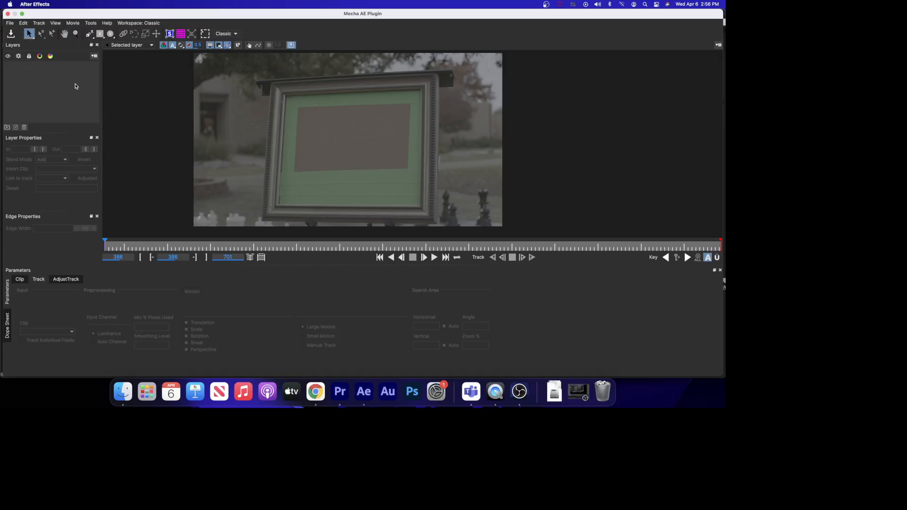
left_click(100, 36)
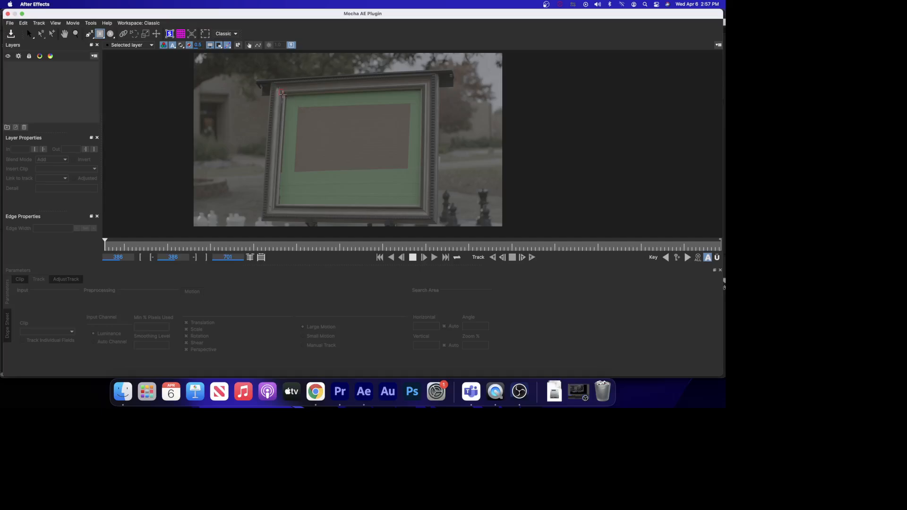
left_click_drag(397, 202, 426, 210)
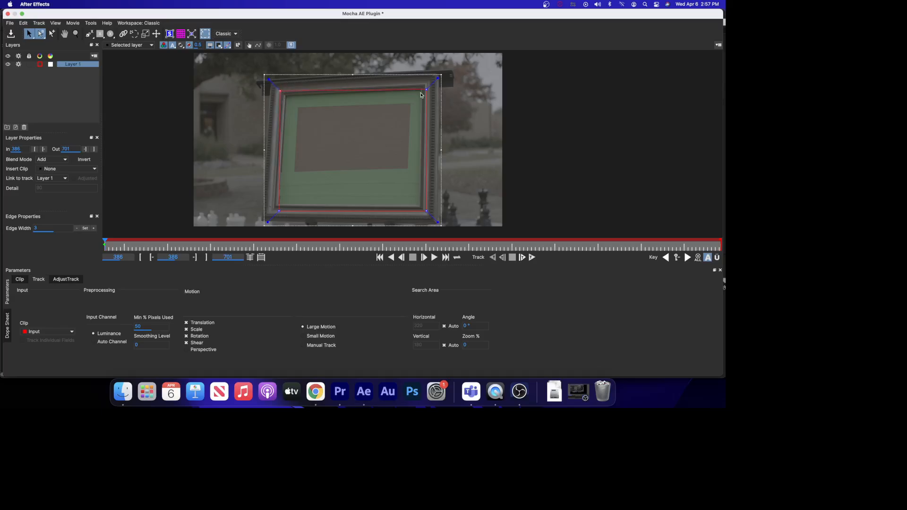
Adjust the spline's corner points to fit the outer edges of the sign's frame.
left_click_drag(425, 89, 426, 85)
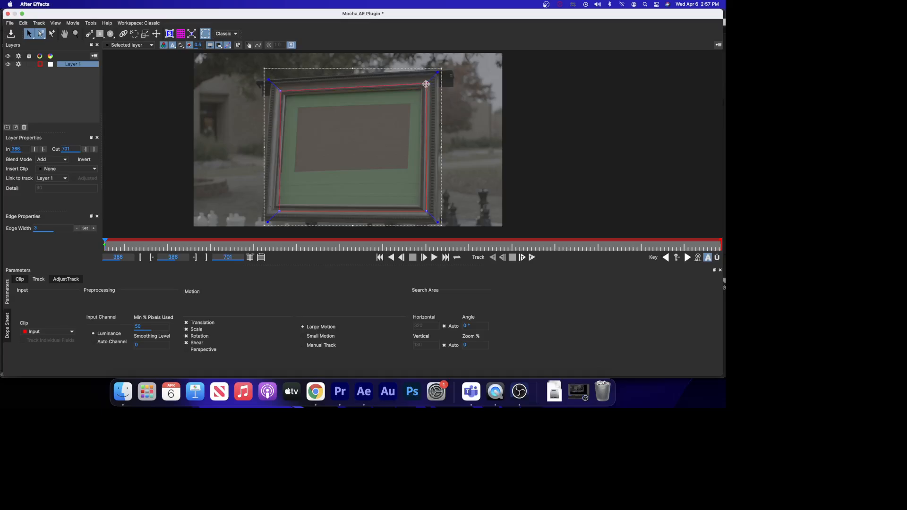
left_click_drag(426, 212, 425, 211)
left_click_drag(277, 212, 273, 210)
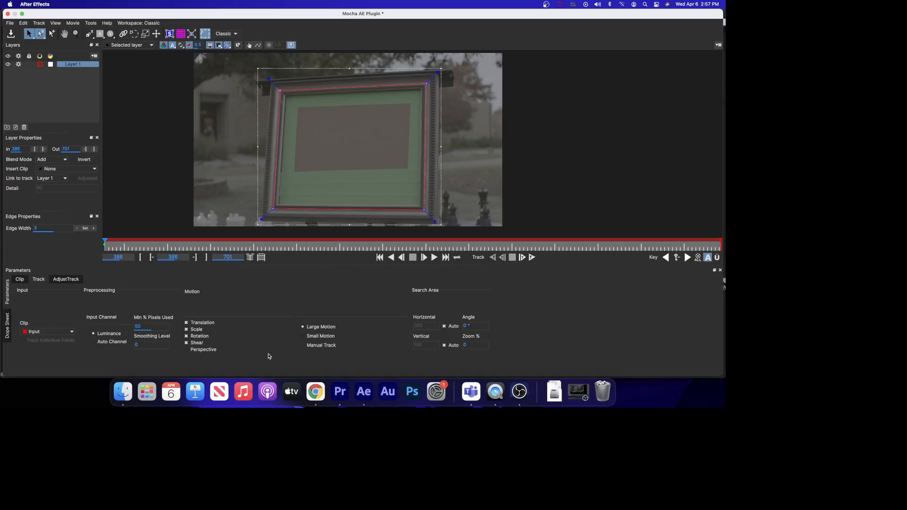
Enable Perspective motion and track the layer forward through the clip.
left_click(187, 350)
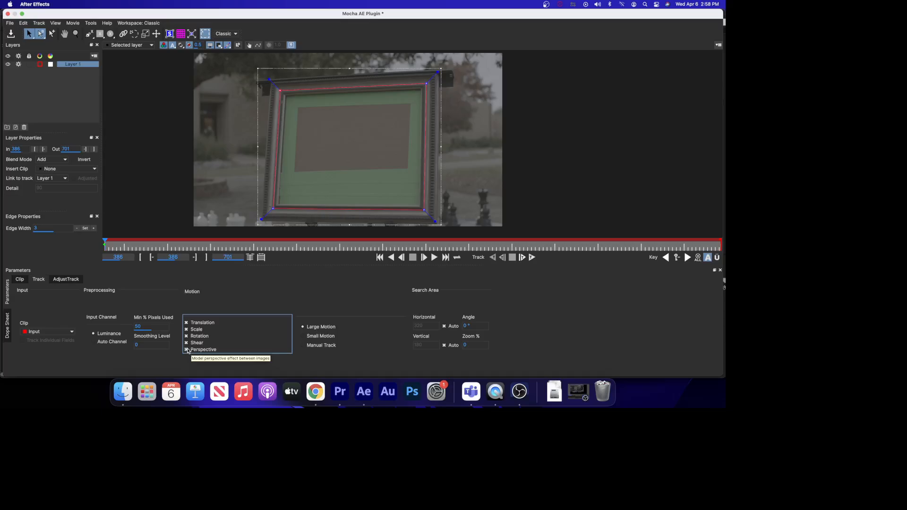
left_click(532, 257)
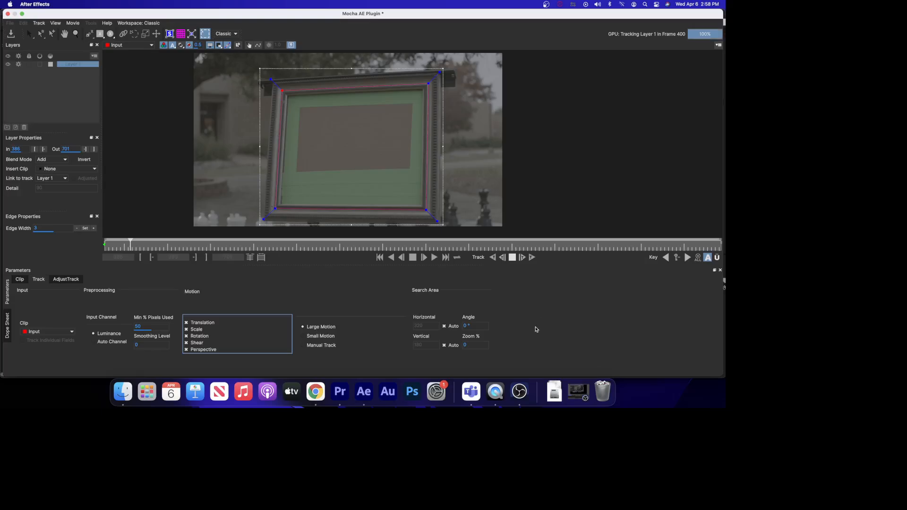
left_click(576, 392)
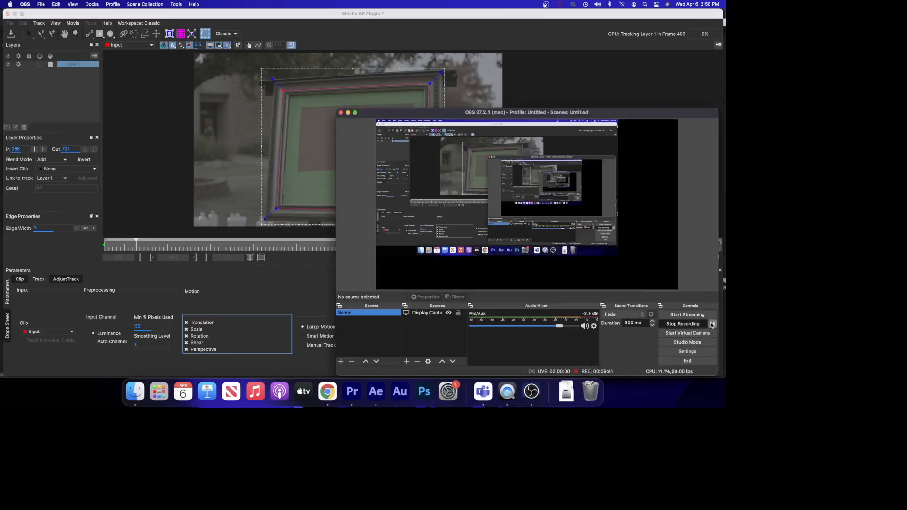
left_click(711, 324)
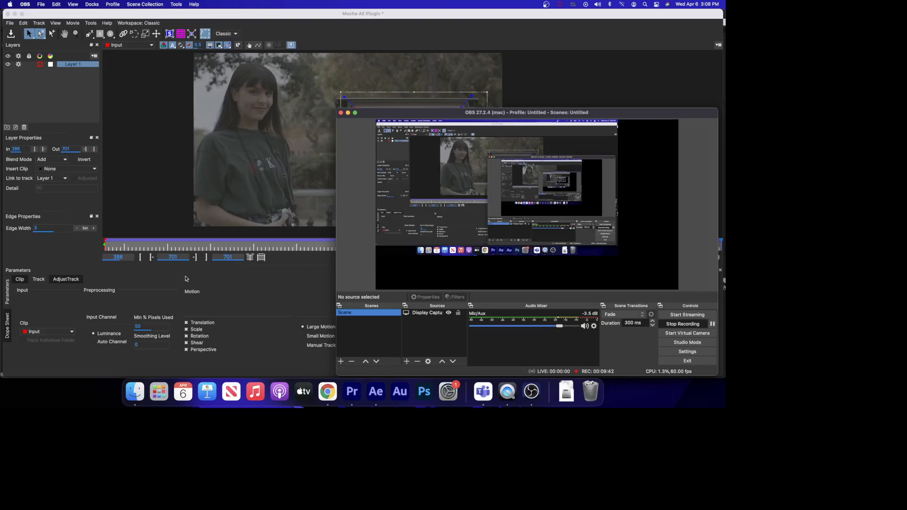
left_click(245, 301)
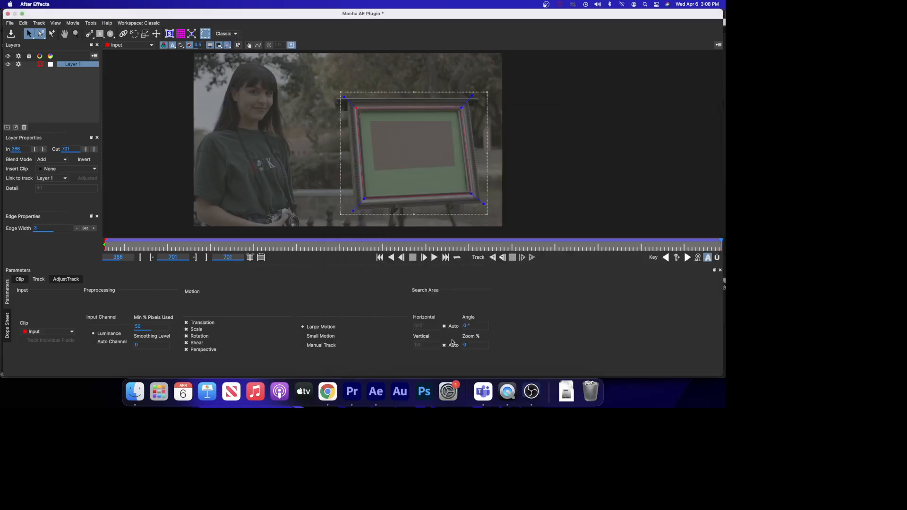
Scrub the timeline back to the first frame to review the tracked spline.
left_click_drag(719, 242, 627, 243)
left_click_drag(473, 242, 181, 238)
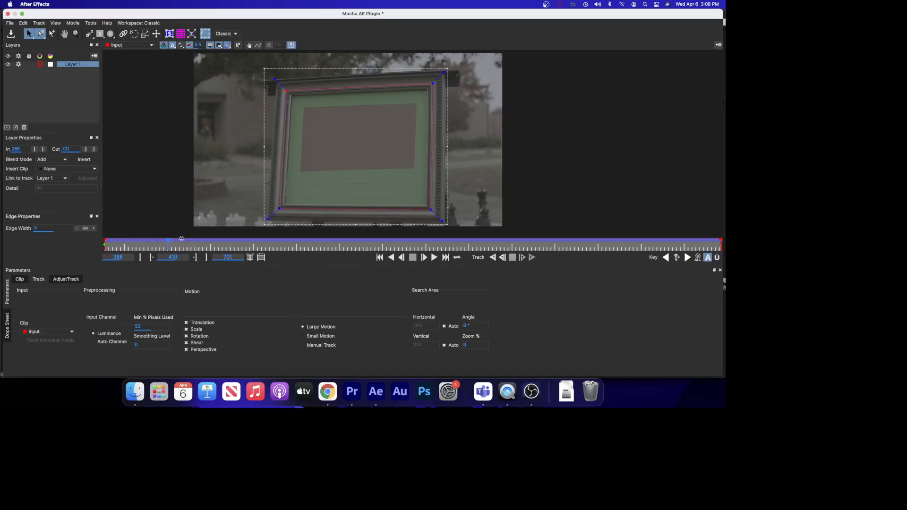
left_click_drag(308, 240, 99, 224)
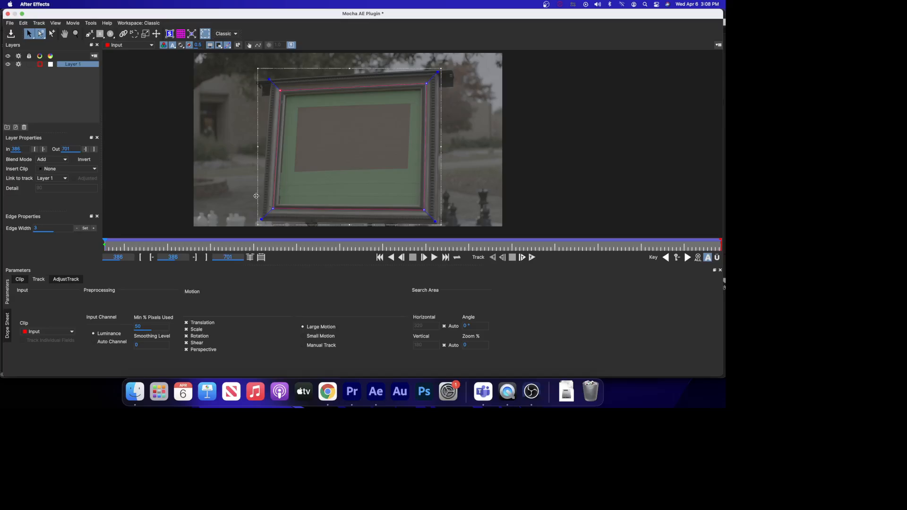
Show the planar surface and drag its four corners to the corners of the sign's frame.
left_click(169, 34)
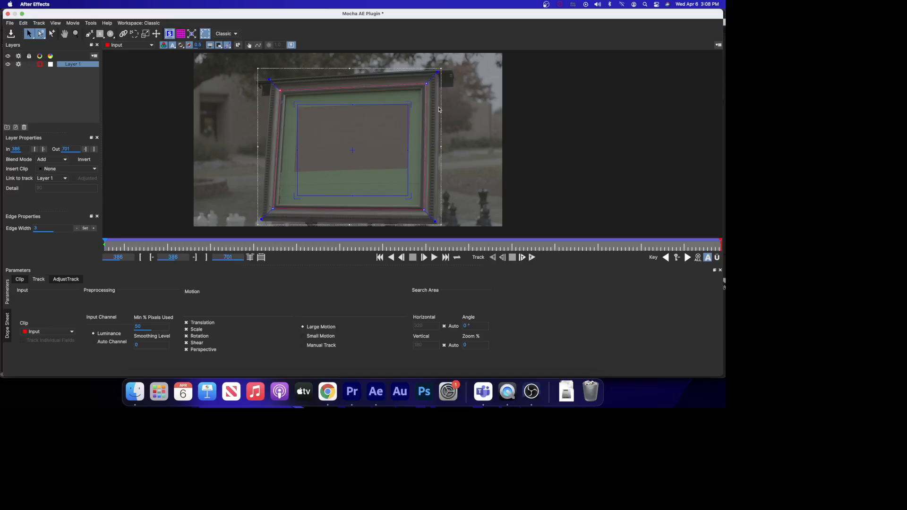
left_click_drag(409, 103, 424, 87)
left_click_drag(410, 197, 422, 208)
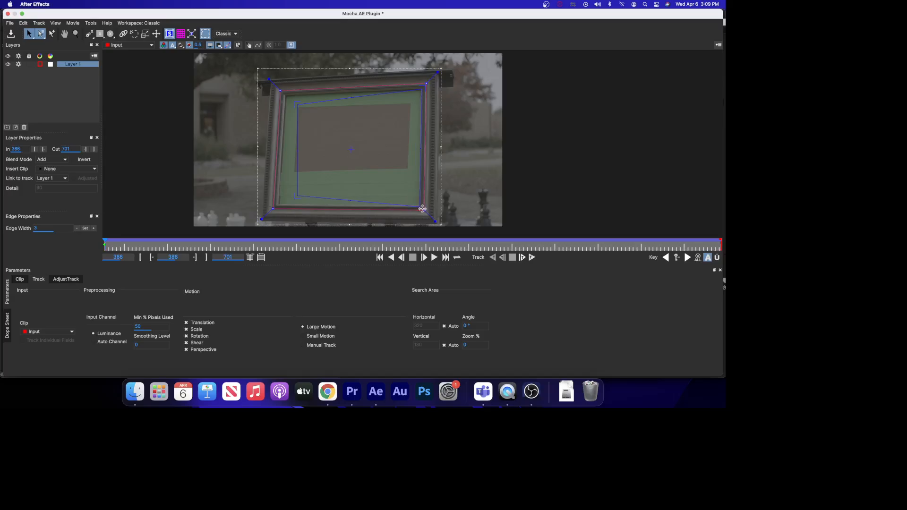
left_click_drag(297, 196, 276, 205)
left_click_drag(277, 206, 273, 207)
left_click_drag(294, 102, 283, 91)
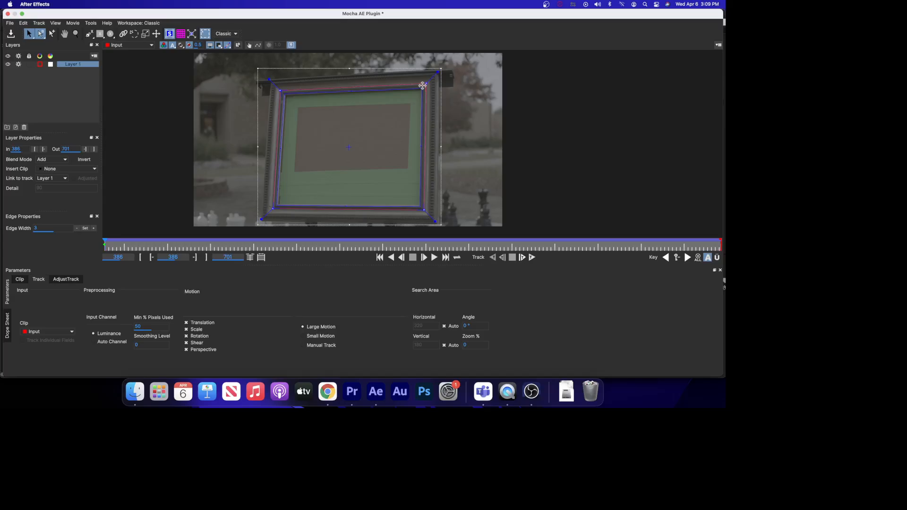
Zoom in on the frame's corners and fine-tune the planar surface corner positions.
left_click(76, 34)
left_click_drag(311, 179, 311, 151)
left_click_drag(313, 201, 310, 146)
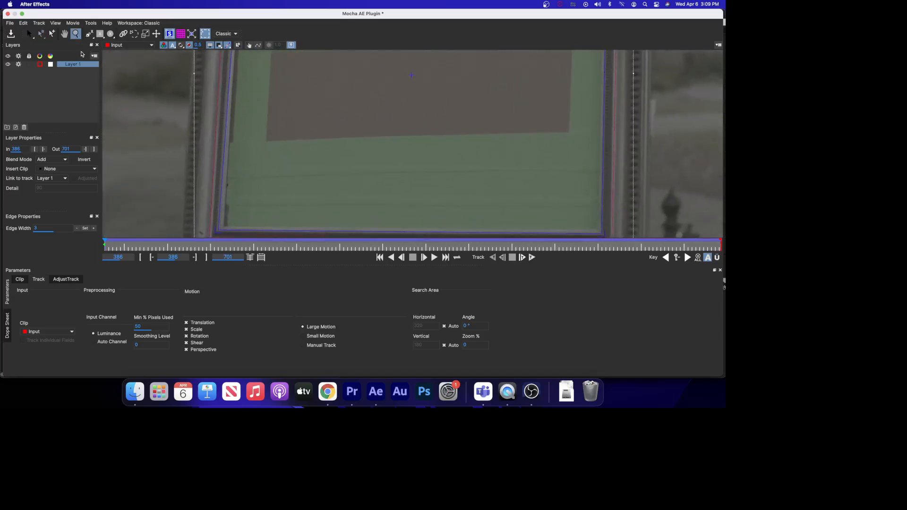
left_click(64, 34)
left_click_drag(176, 176, 196, 107)
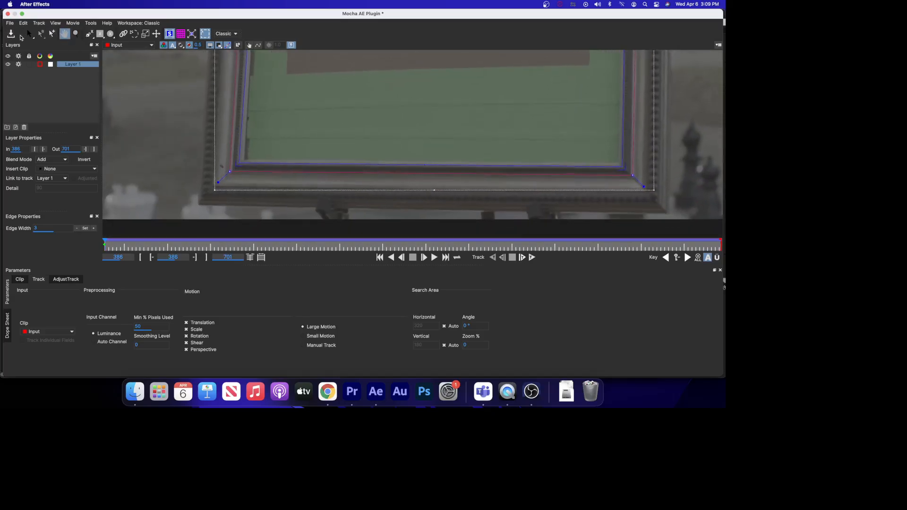
left_click(32, 31)
left_click(65, 33)
left_click_drag(437, 124, 148, 120)
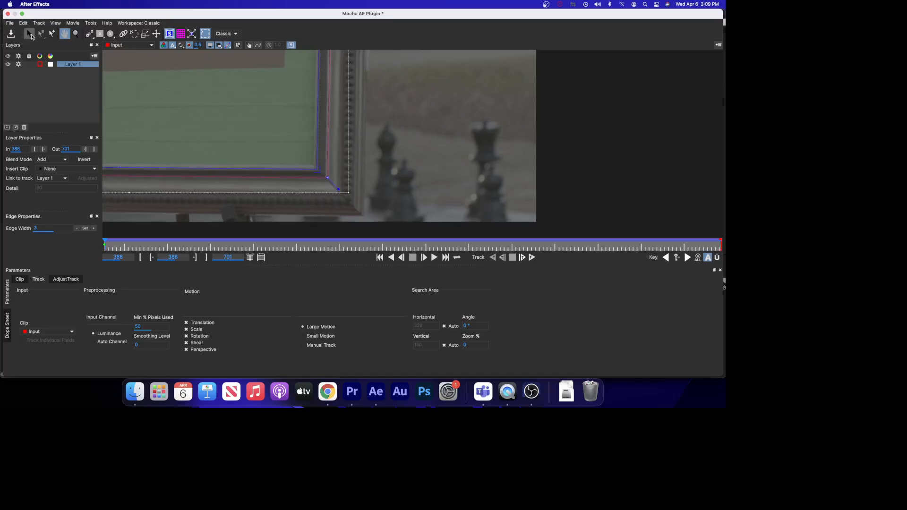
left_click(32, 36)
left_click(64, 34)
scroll(273, 99, "up", 3)
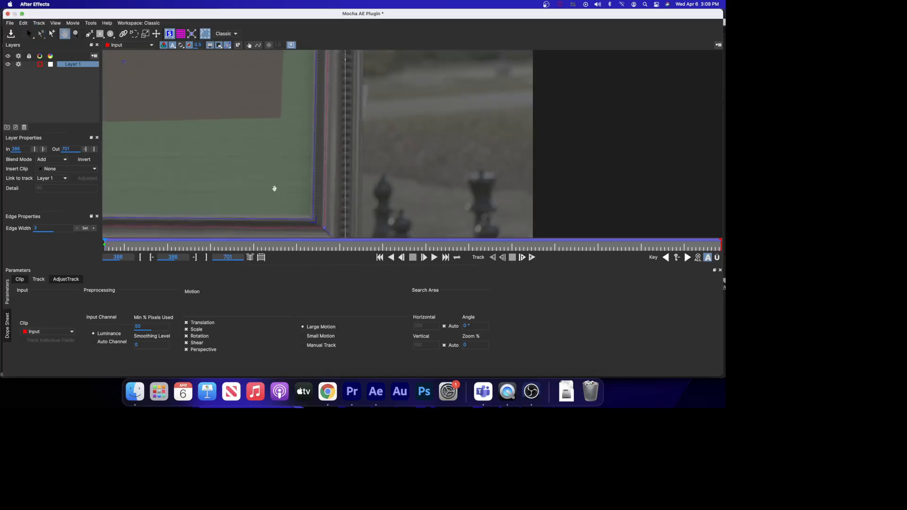
left_click_drag(259, 72, 252, 222)
left_click_drag(273, 129, 268, 141)
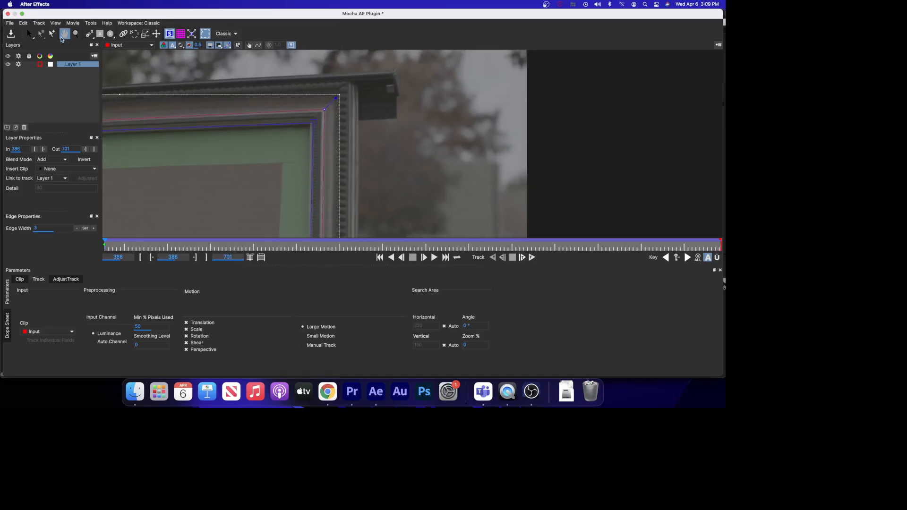
left_click(28, 36)
left_click_drag(315, 120, 312, 120)
Zoom back out and play through the clip to review how the surface follows the frame.
left_click(64, 34)
left_click_drag(189, 196, 568, 178)
left_click_drag(446, 149, 431, 150)
left_click(29, 34)
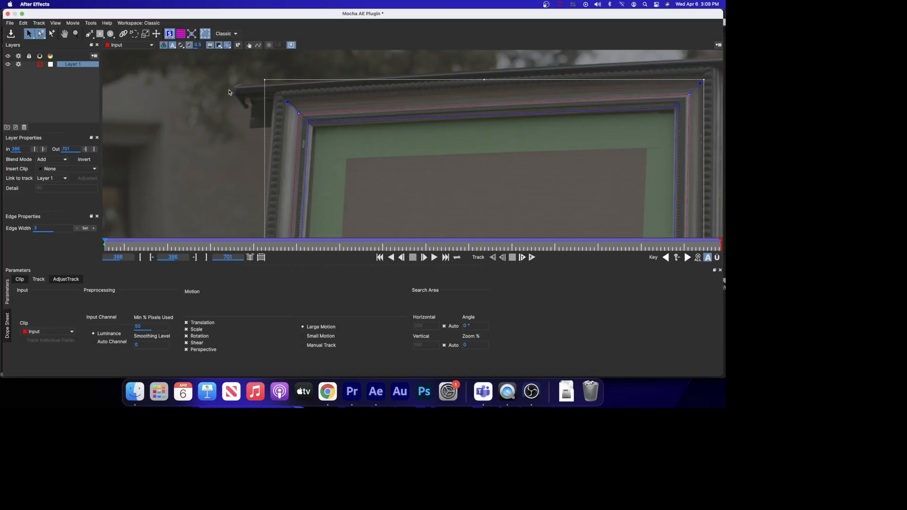
left_click(77, 34)
left_click_drag(482, 219, 506, 241)
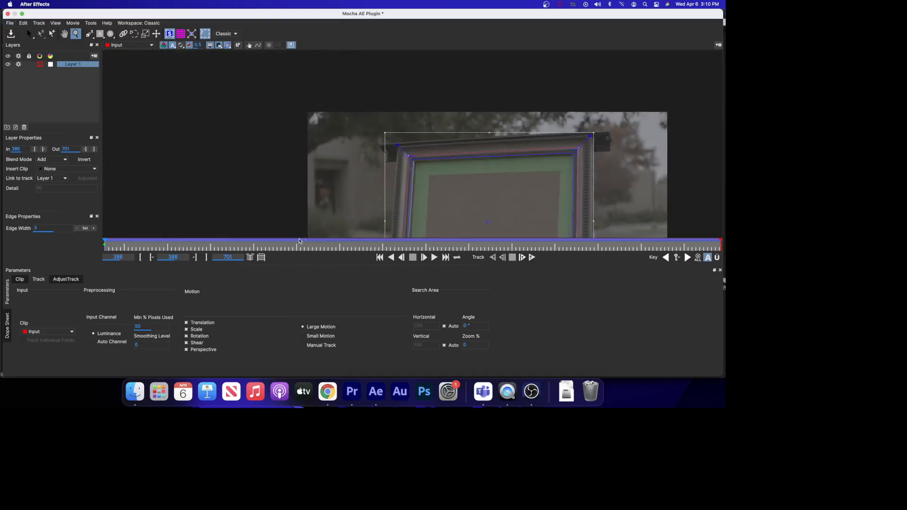
left_click(64, 34)
left_click_drag(465, 173, 324, 93)
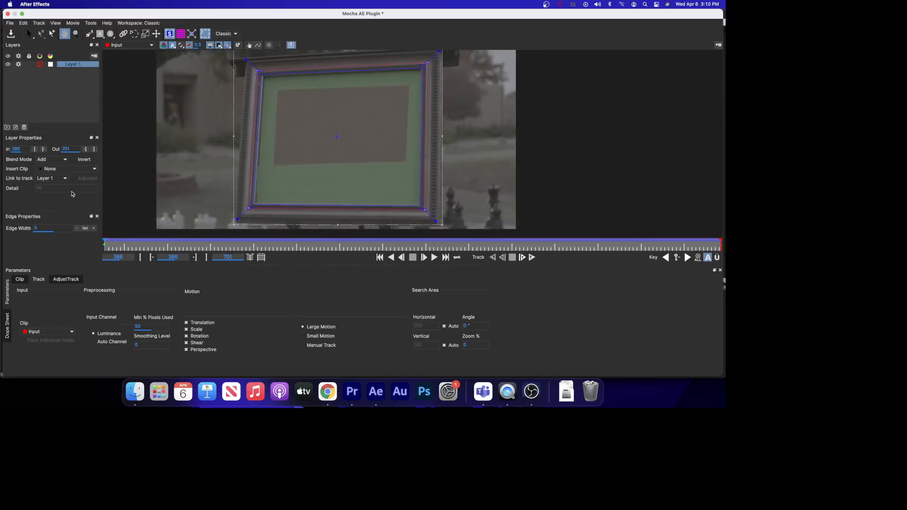
left_click(27, 33)
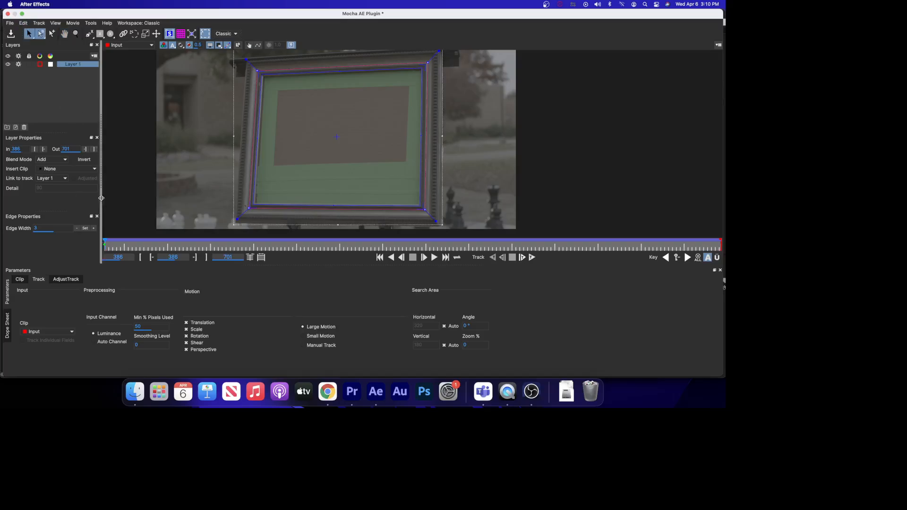
left_click(105, 242)
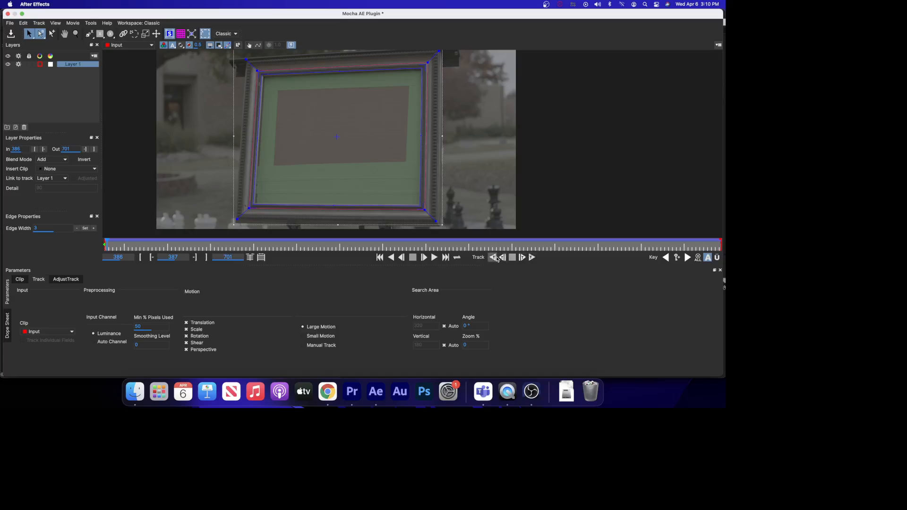
left_click(434, 258)
left_click(75, 35)
left_click_drag(208, 114, 204, 145)
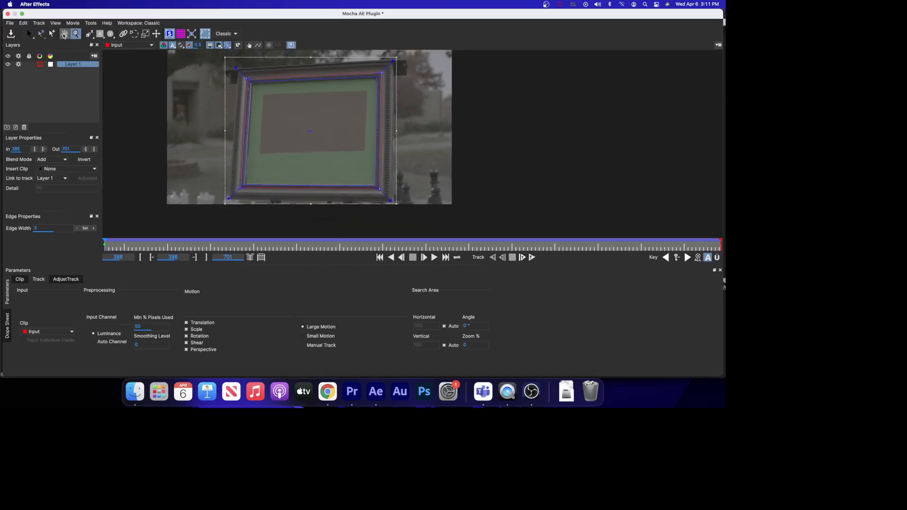
left_click(65, 34)
left_click_drag(149, 107, 168, 127)
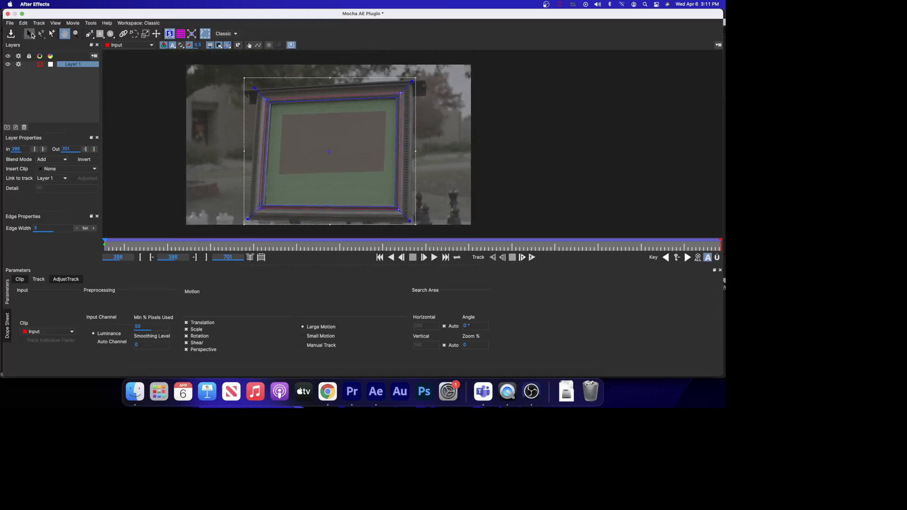
left_click(29, 33)
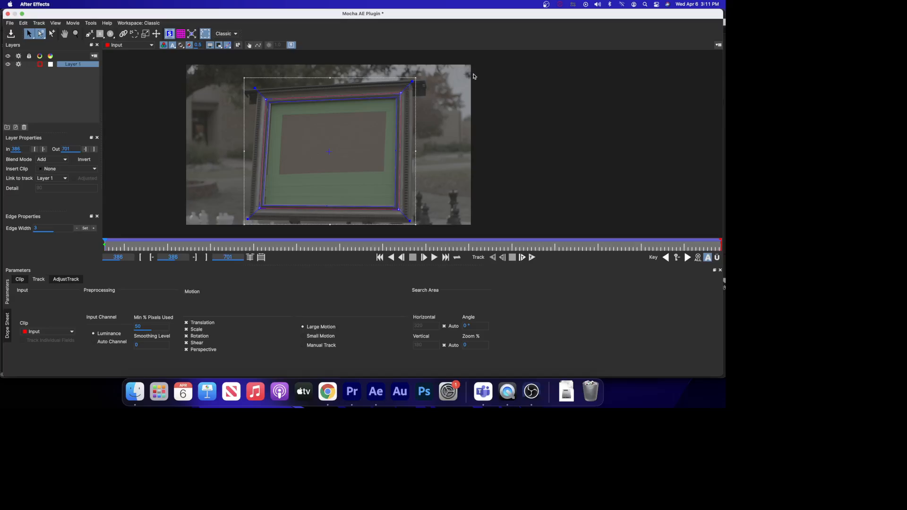
Save the Mocha project and close the Mocha plugin window.
left_click(192, 34)
left_click(9, 23)
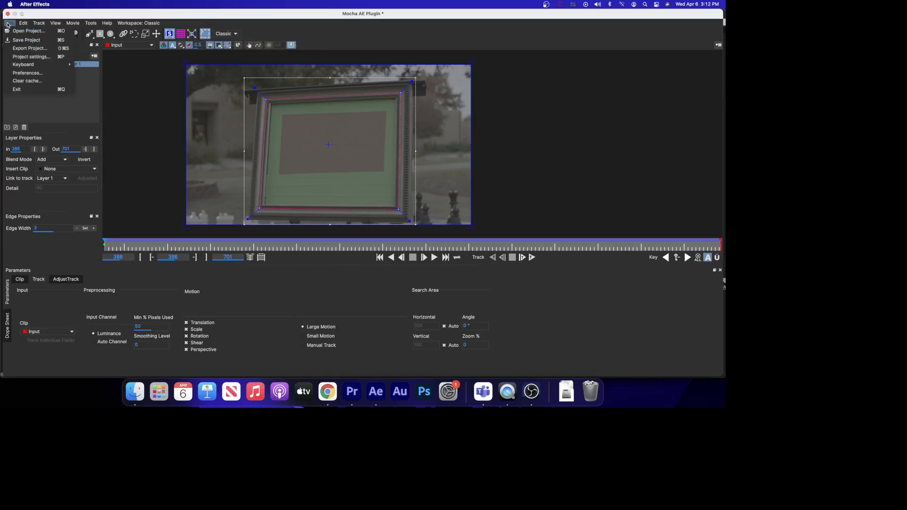
left_click(19, 40)
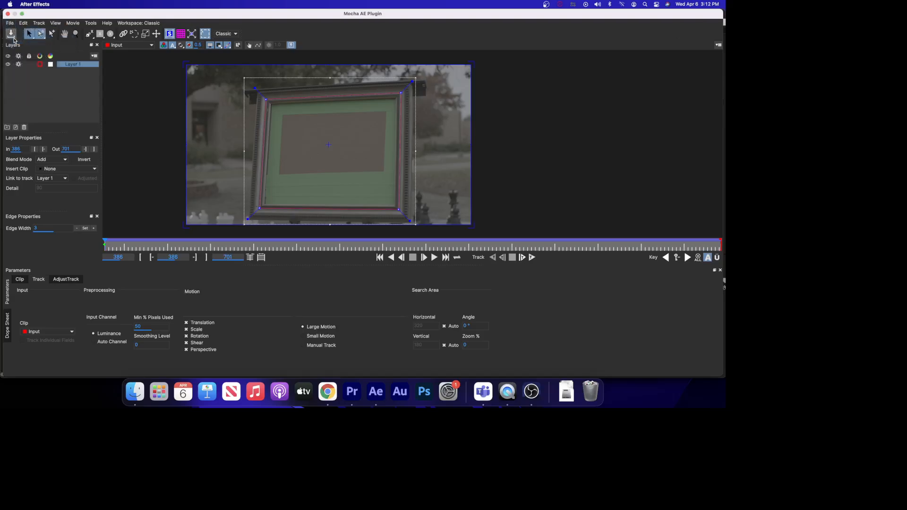
left_click(8, 13)
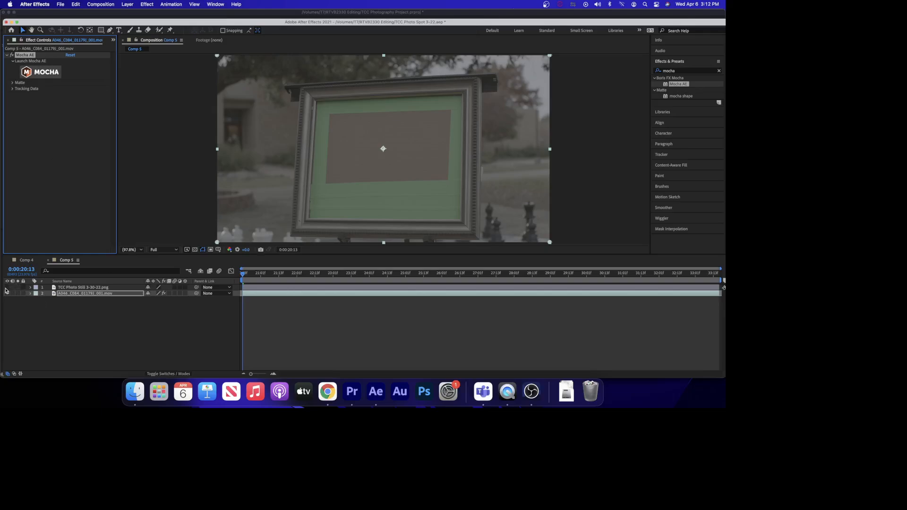
Make the photo still layer visible and select it.
left_click(8, 288)
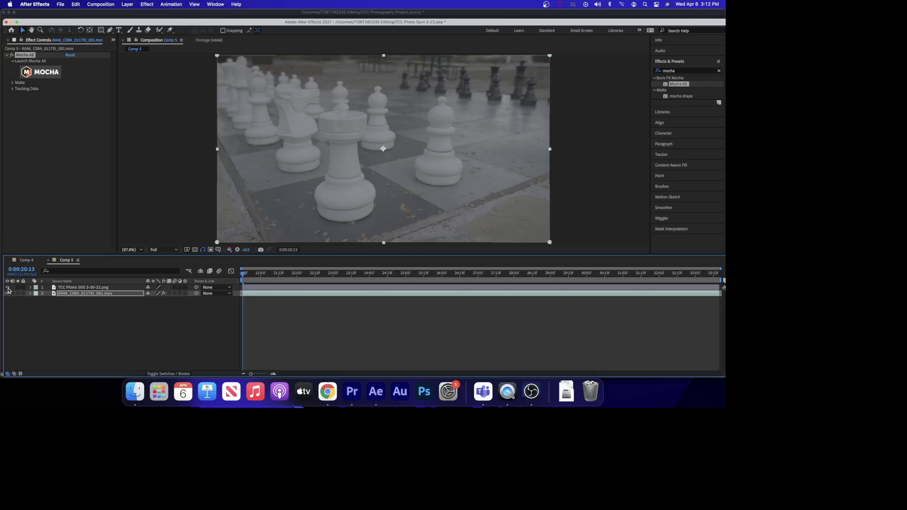
left_click(88, 288)
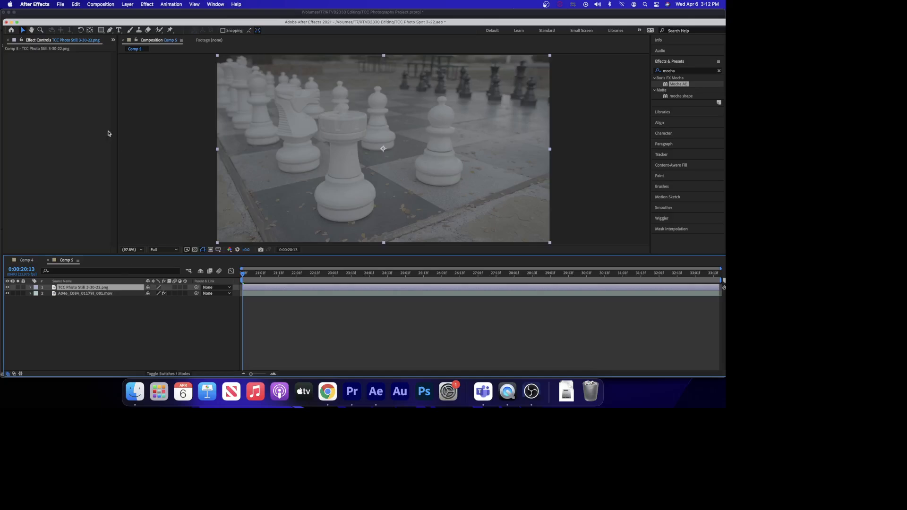
Draw a rectangular mask on the photo still that crops its left and right edges.
left_click(101, 31)
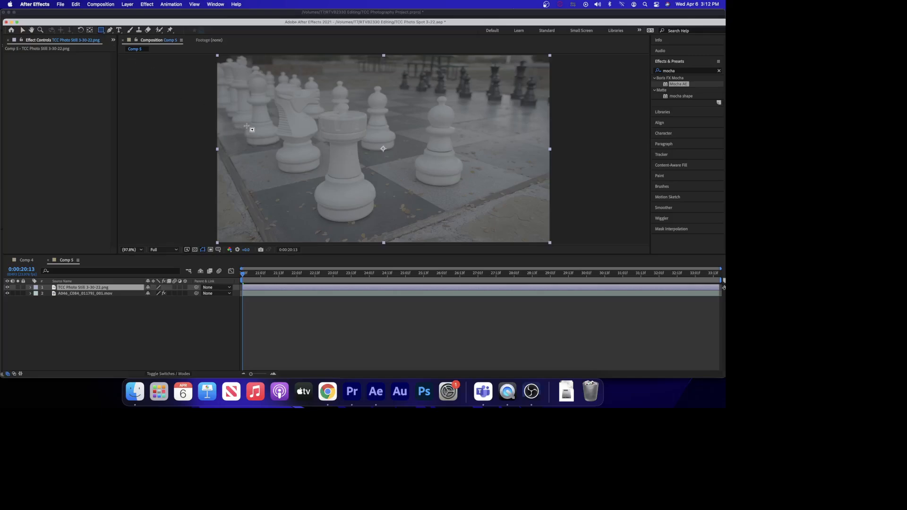
left_click(273, 77)
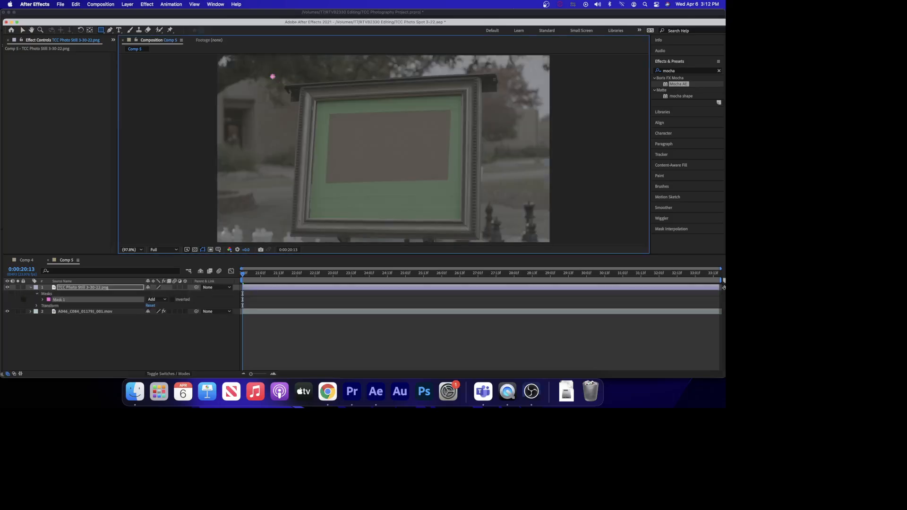
left_click_drag(272, 76, 496, 230)
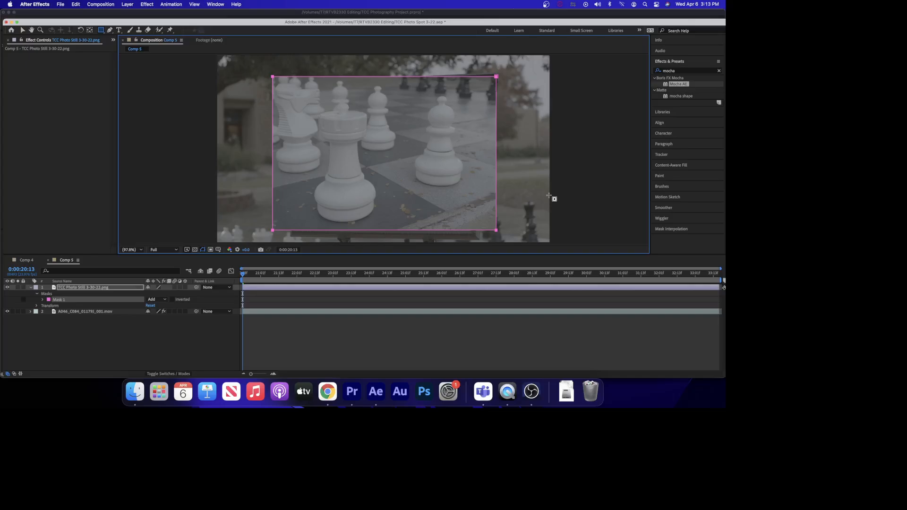
key("Delete")
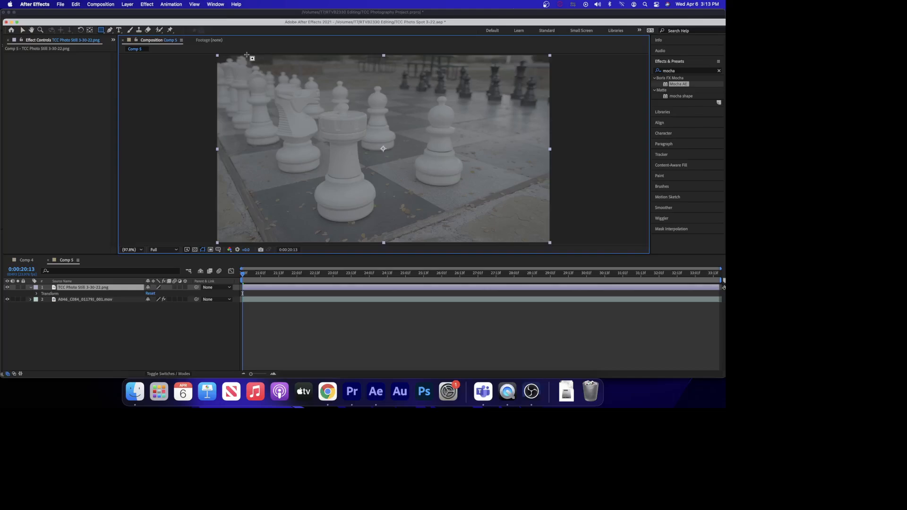
left_click_drag(246, 55, 524, 242)
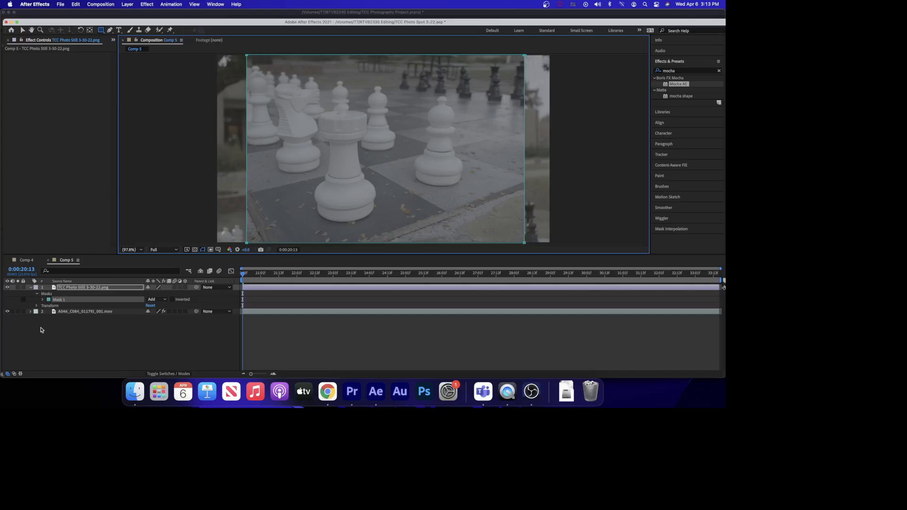
Open the photo layer's Transform properties and set its Scale to 75%.
left_click(37, 294)
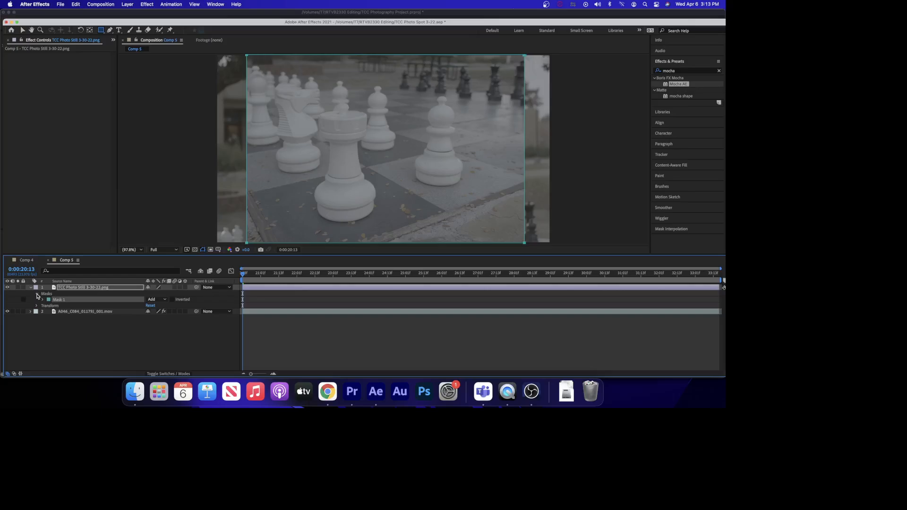
left_click(37, 301)
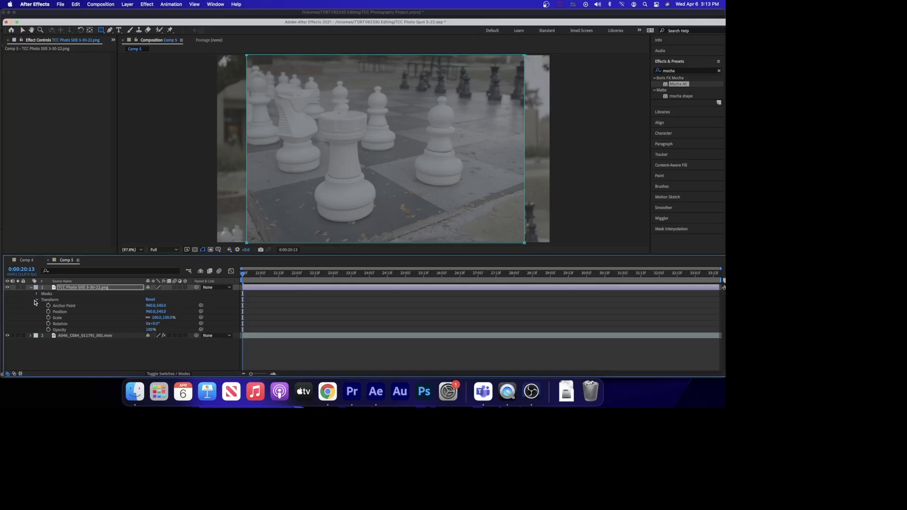
left_click_drag(156, 317, 147, 318)
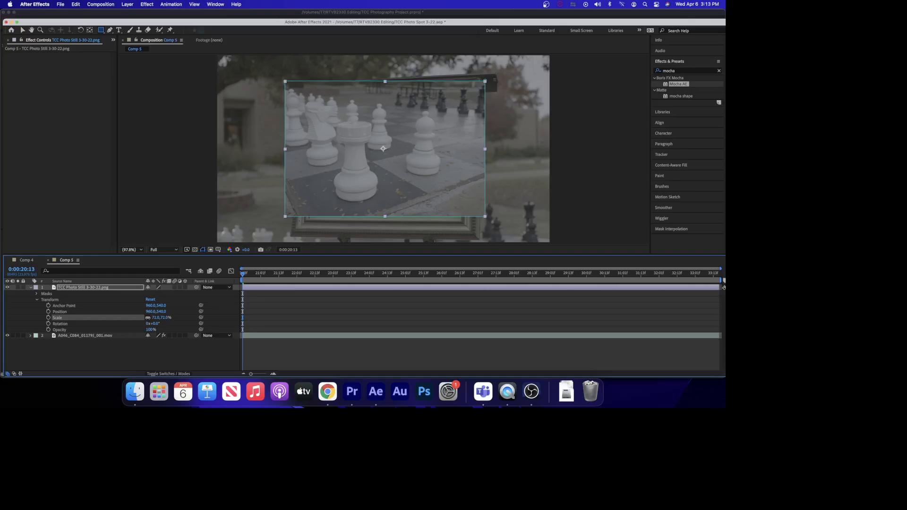
left_click(155, 317)
type("75")
key("Return")
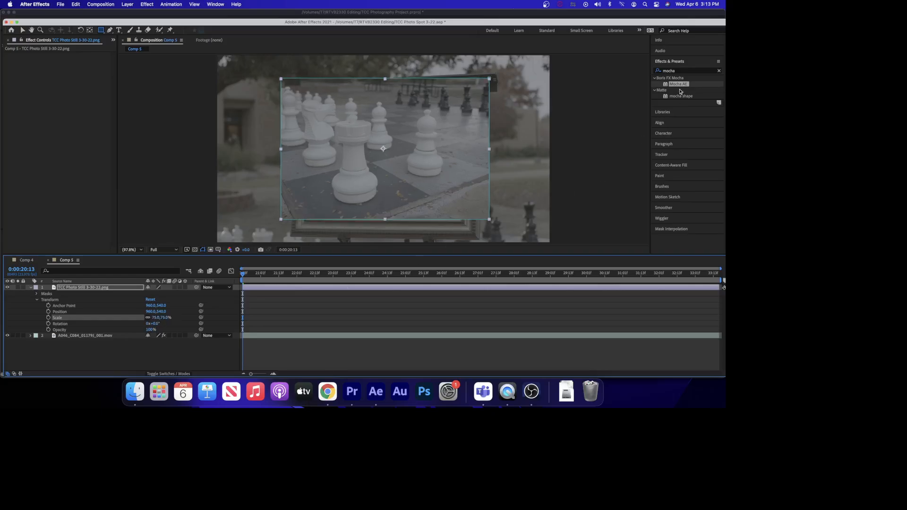
Search the effects for corner pin and apply Corner Pin to the photo still layer.
left_click(676, 71)
left_click_drag(676, 71, 639, 71)
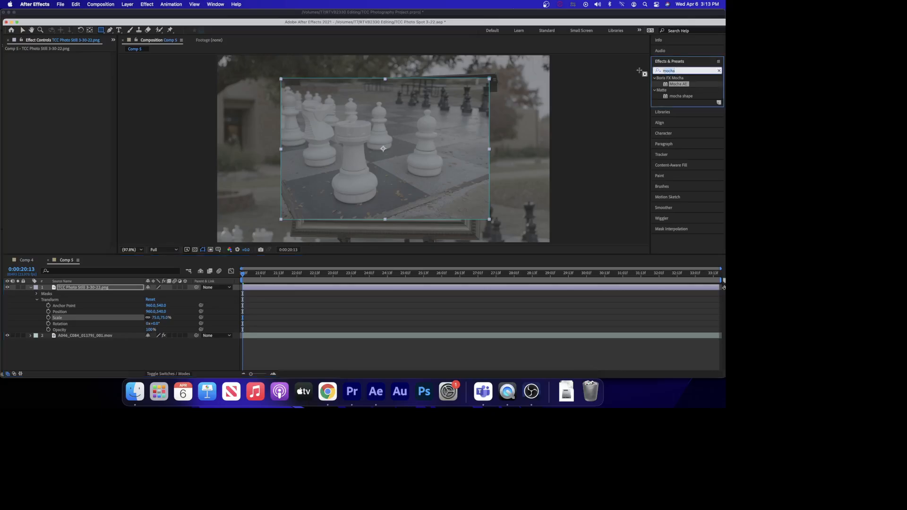
key("BackSpace")
type("c")
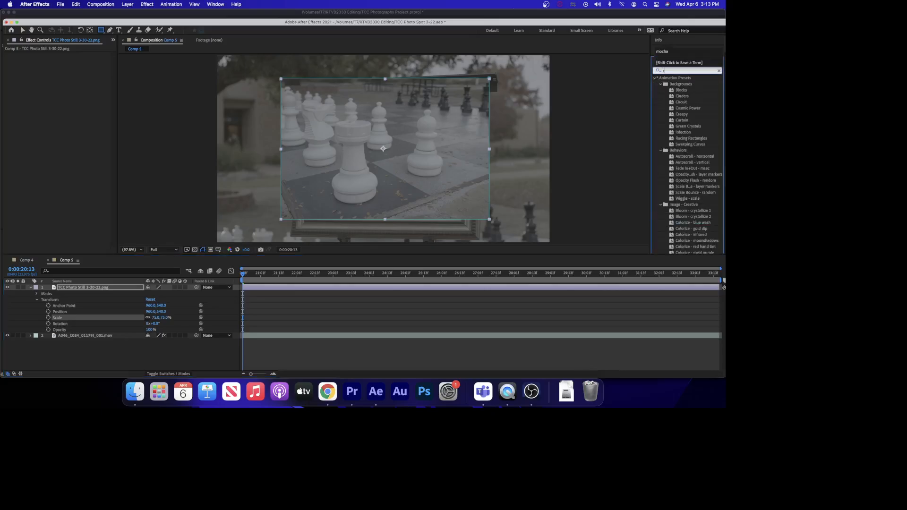
type("orner")
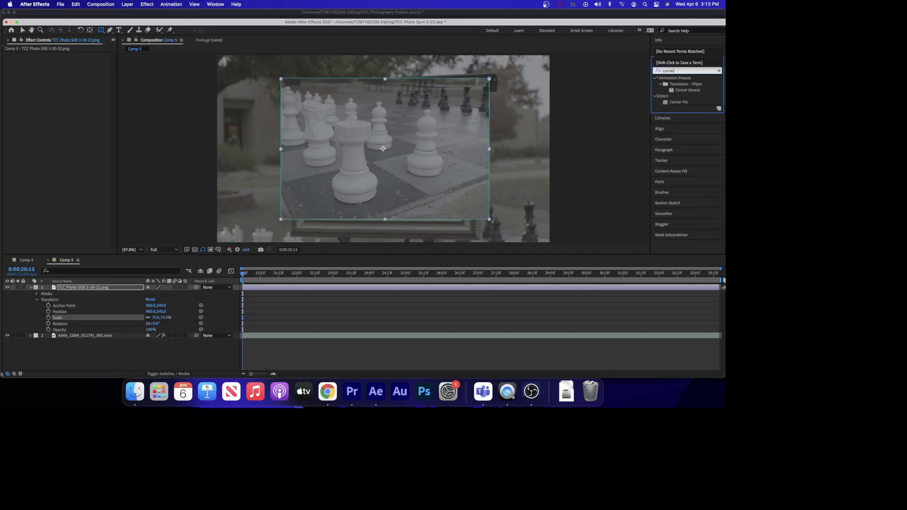
type(" pin")
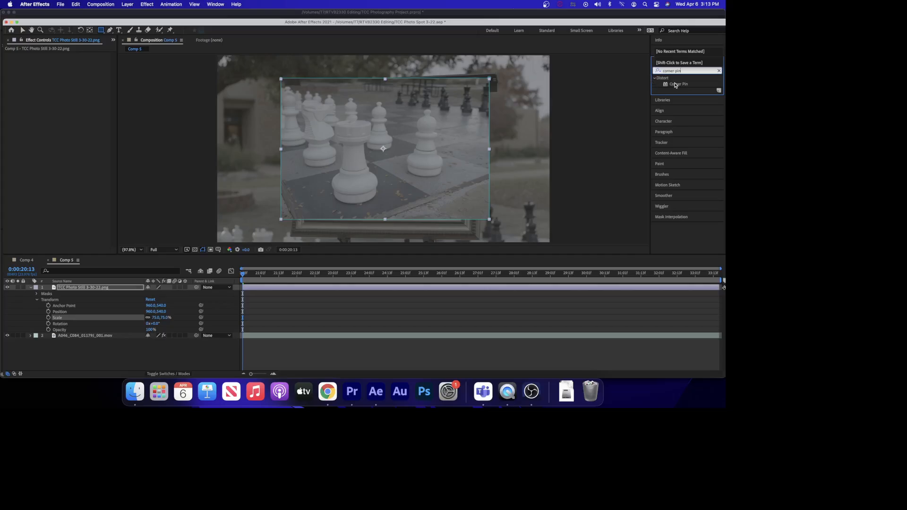
left_click_drag(676, 85, 388, 288)
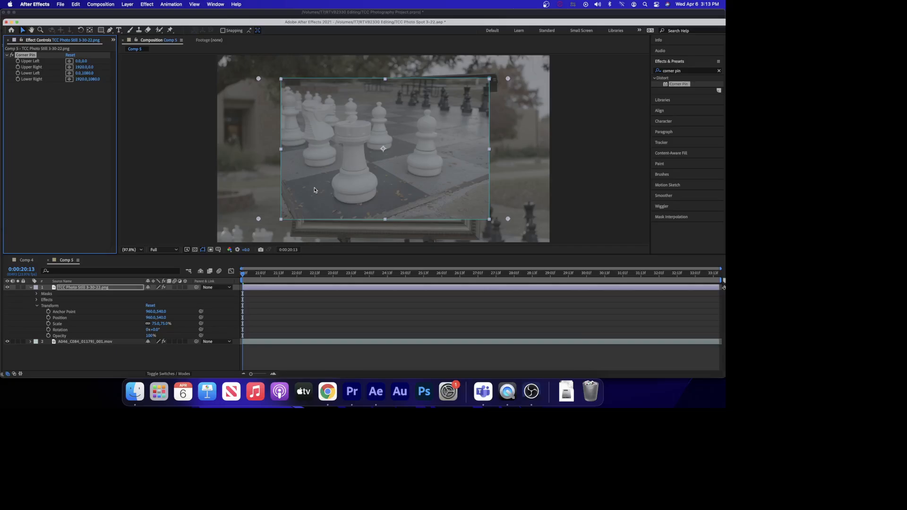
Drag the four Corner Pin corners so the photo fits inside the sign's picture frame, then collapse the layer.
left_click_drag(258, 79, 298, 102)
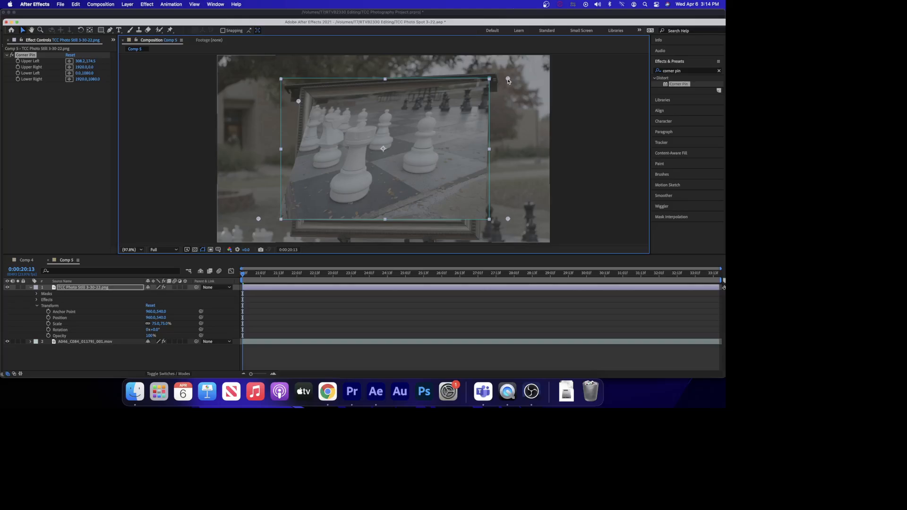
left_click_drag(508, 80, 477, 93)
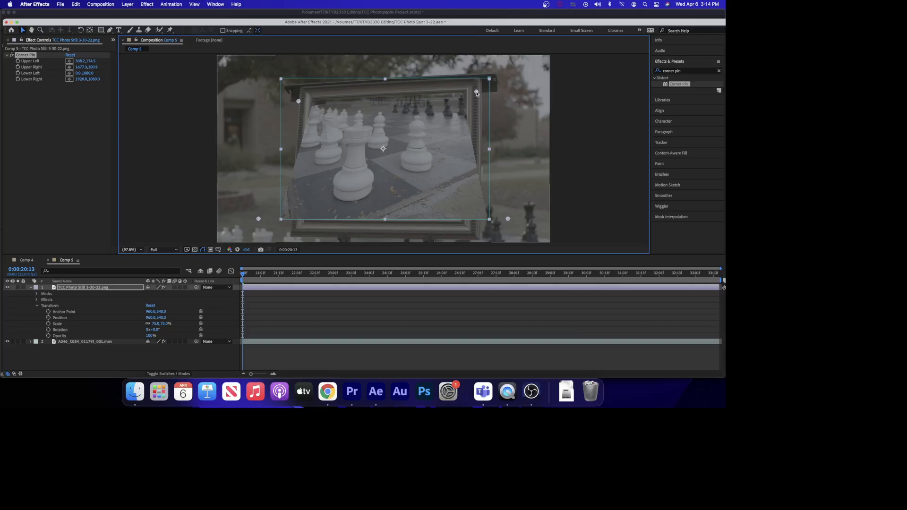
left_click_drag(297, 100, 300, 100)
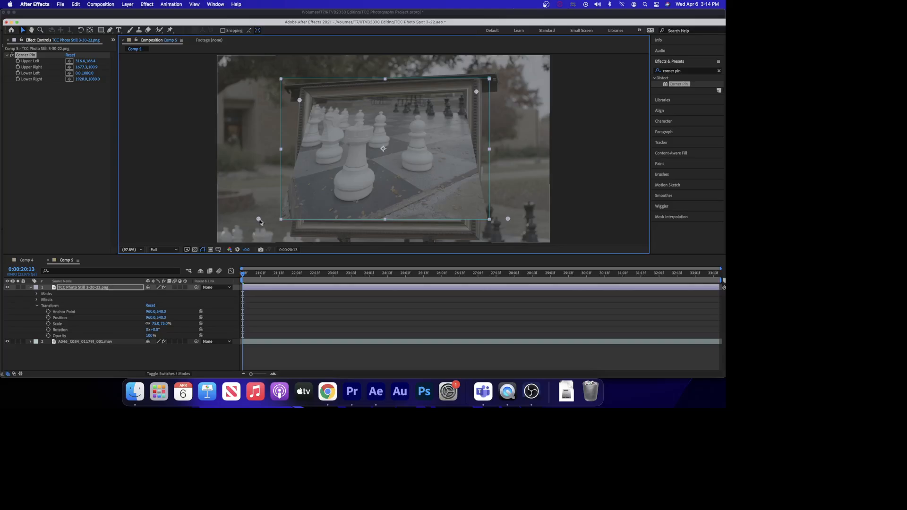
left_click_drag(258, 220, 288, 219)
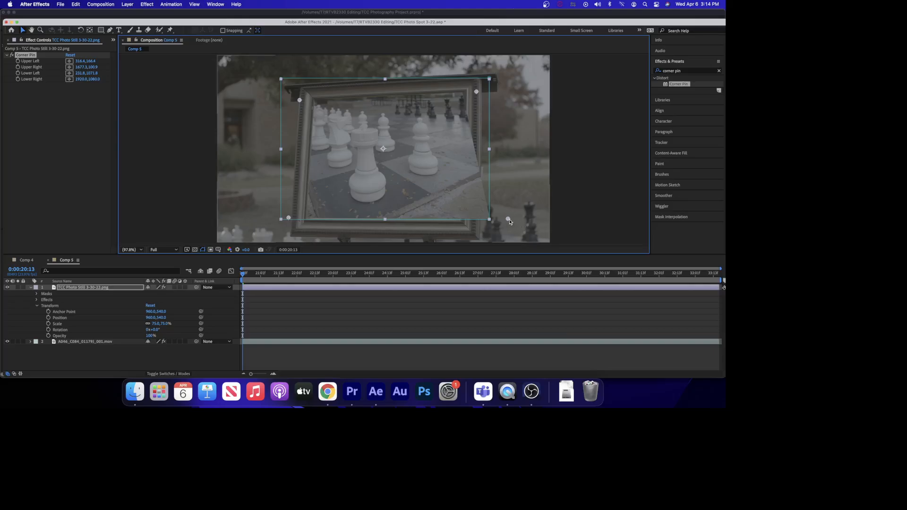
left_click_drag(508, 220, 477, 224)
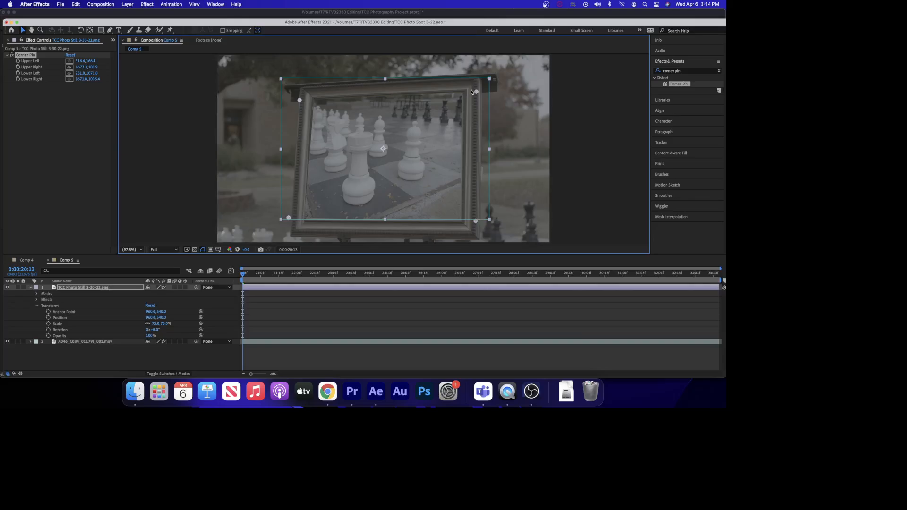
left_click_drag(477, 93, 478, 93)
left_click_drag(300, 100, 301, 102)
left_click_drag(289, 218, 292, 219)
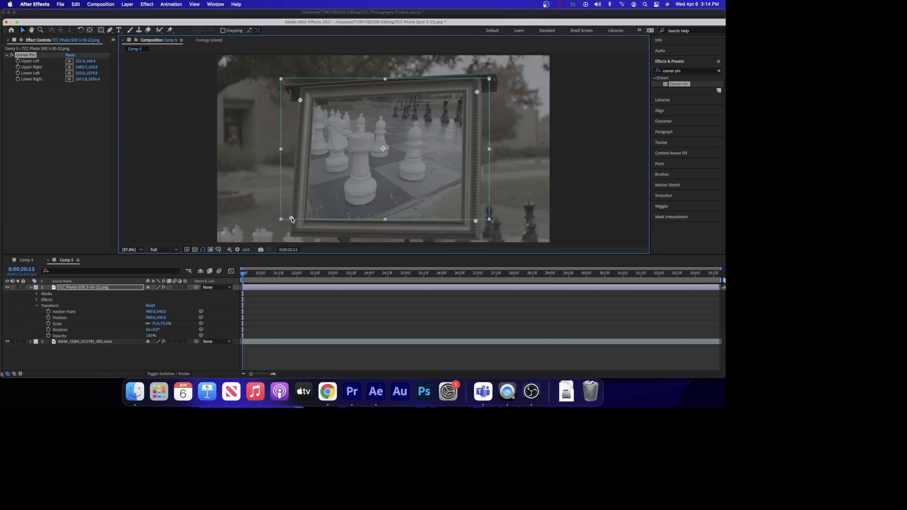
left_click_drag(476, 221, 476, 222)
left_click_drag(479, 93, 479, 93)
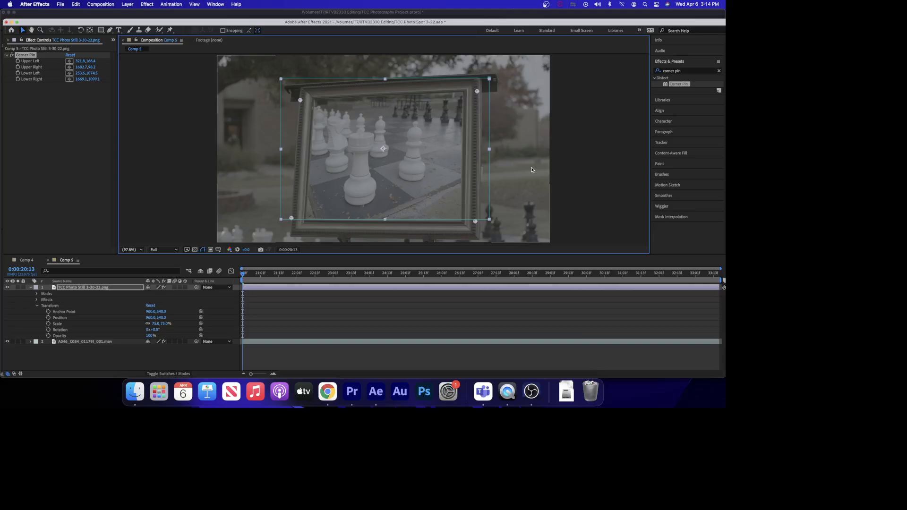
left_click(415, 316)
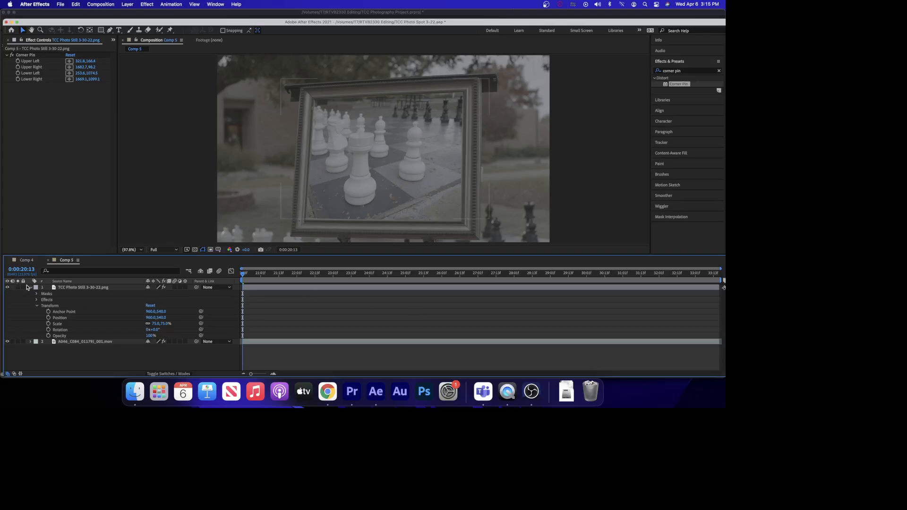
left_click(30, 287)
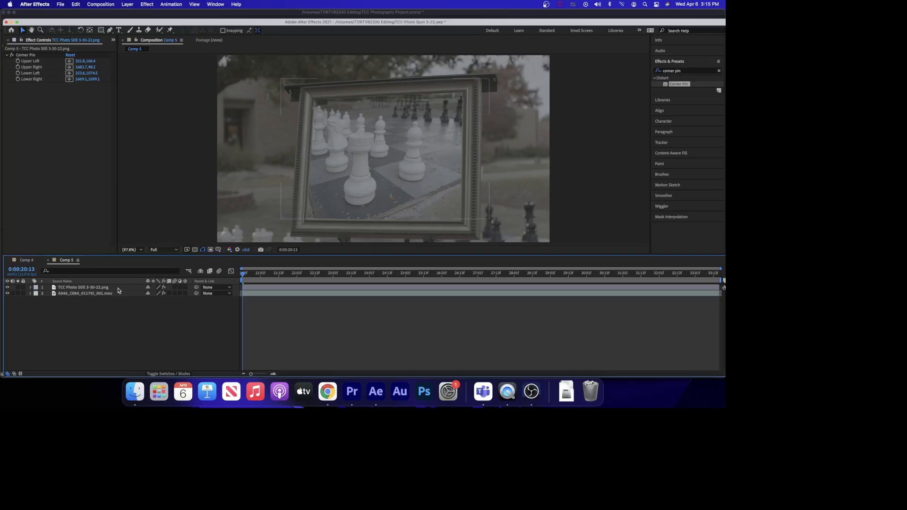
Pre-compose the photo still layer, moving all attributes into the new composition.
left_click(118, 288)
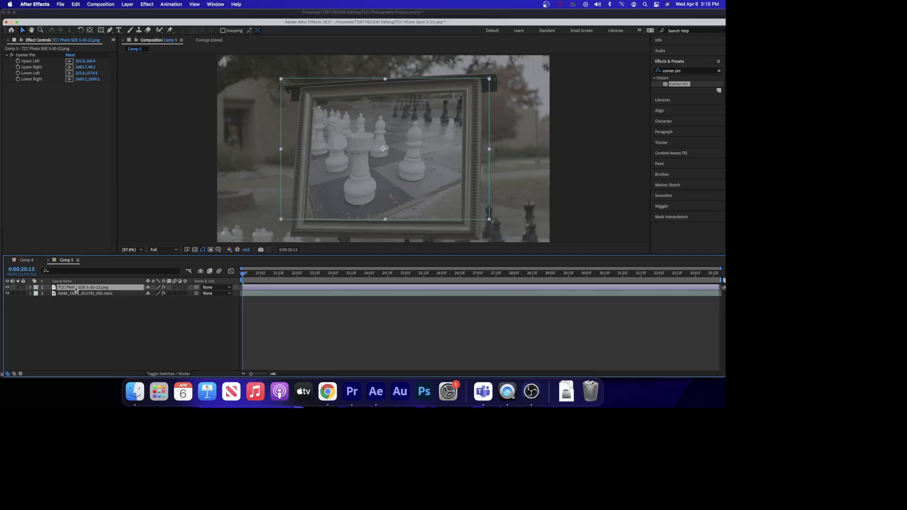
right_click(75, 289)
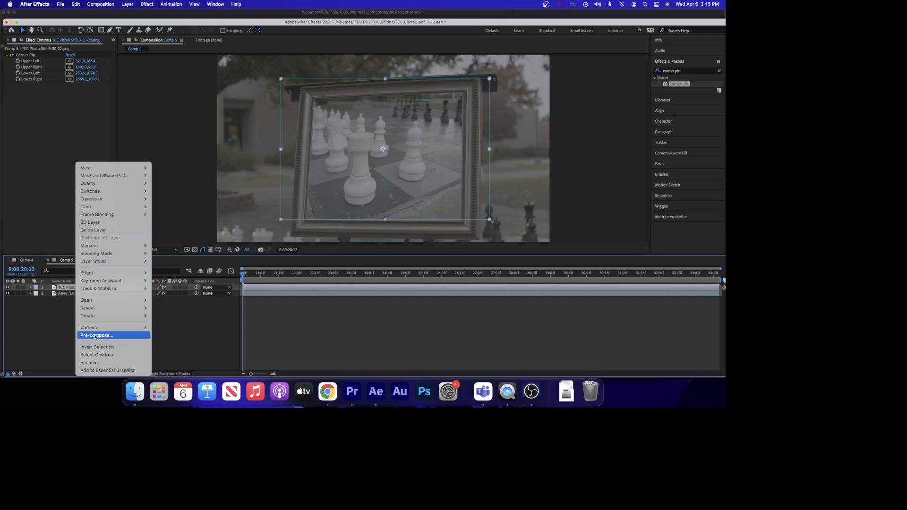
left_click(95, 335)
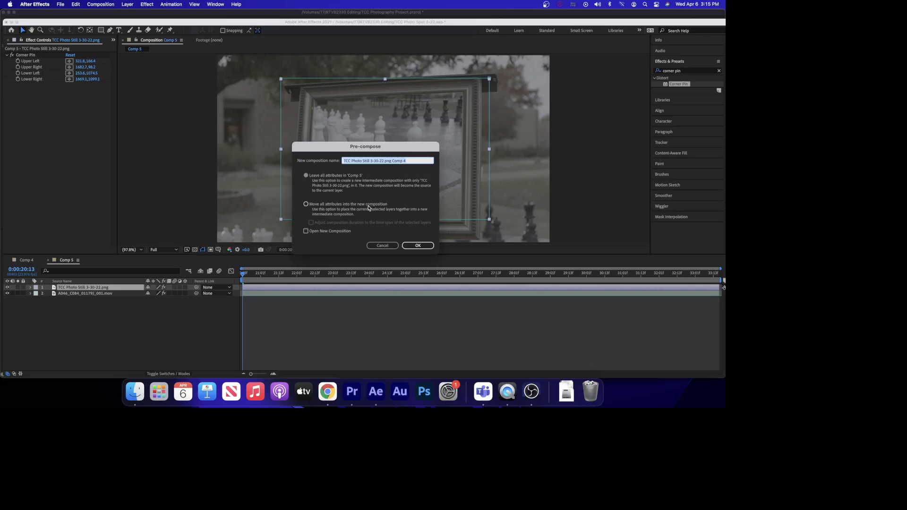
left_click(305, 204)
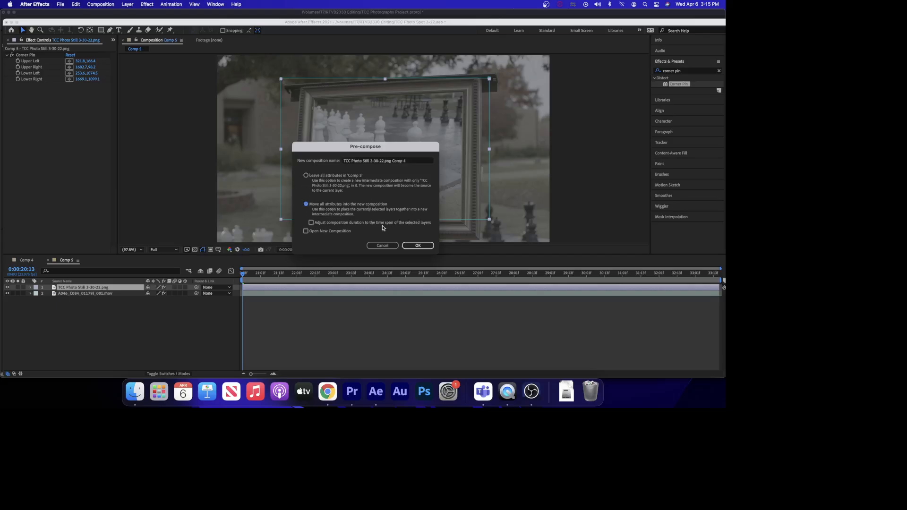
left_click(418, 246)
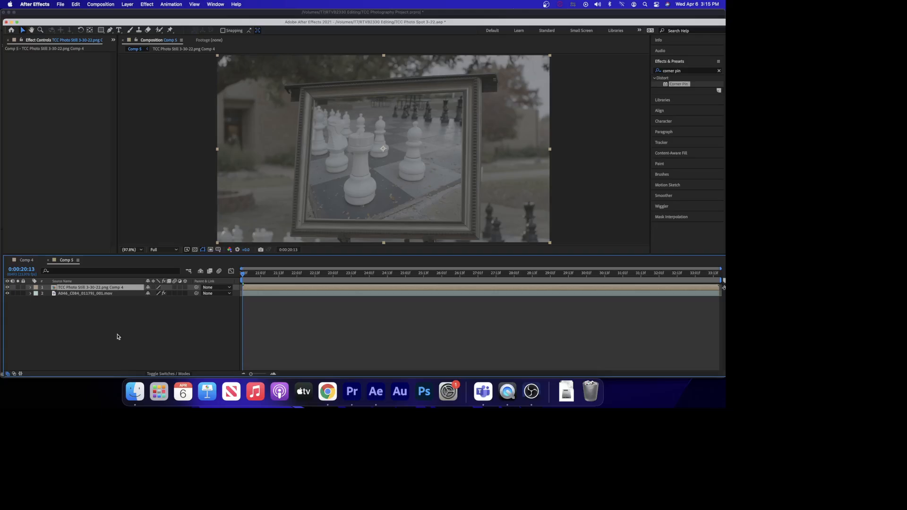
On the footage layer's Mocha AE effect, open Tracking Data and create track data from Layer 1.
left_click(114, 293)
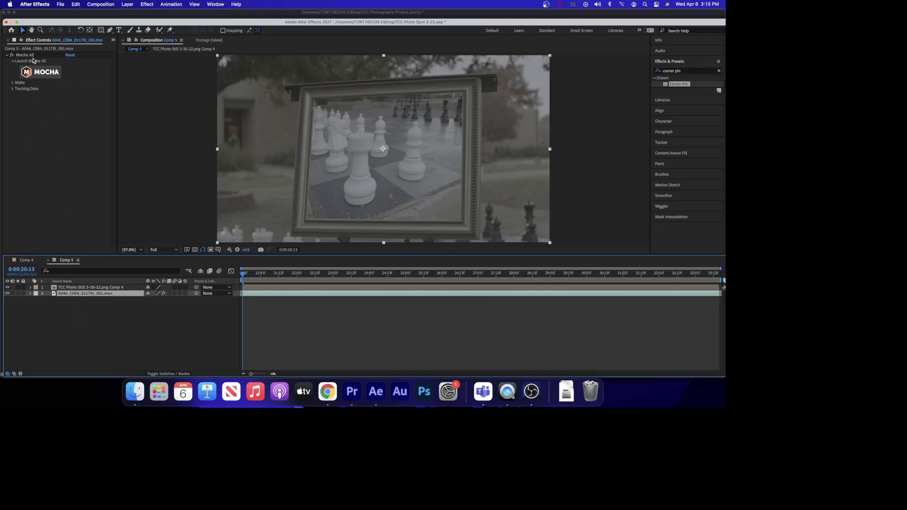
left_click(12, 89)
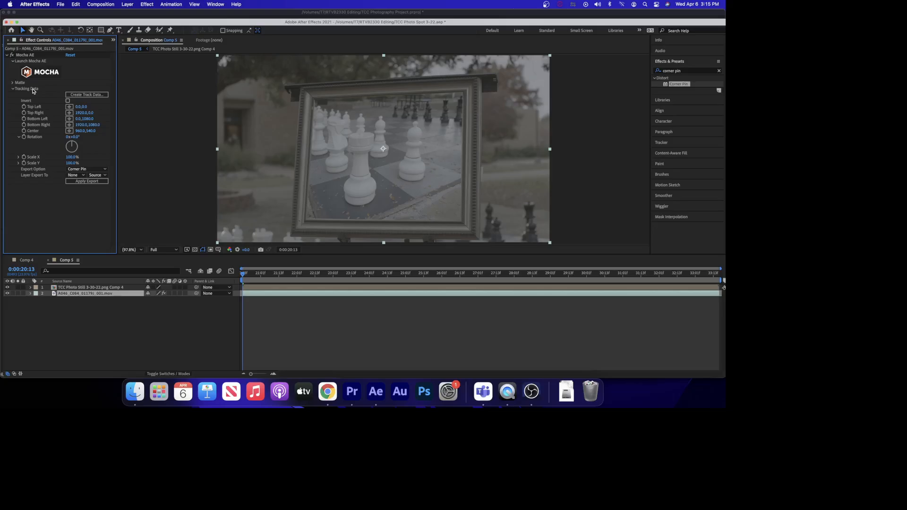
left_click(254, 275)
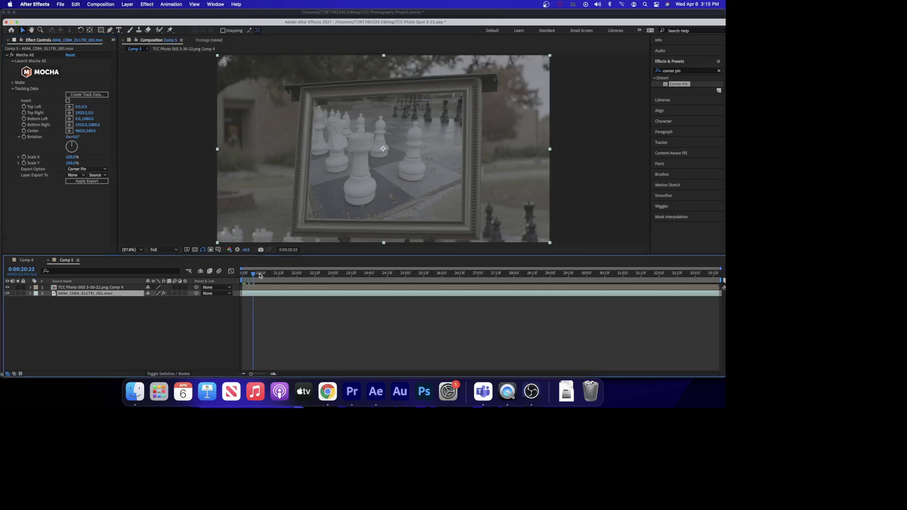
left_click_drag(259, 276, 222, 269)
left_click(82, 96)
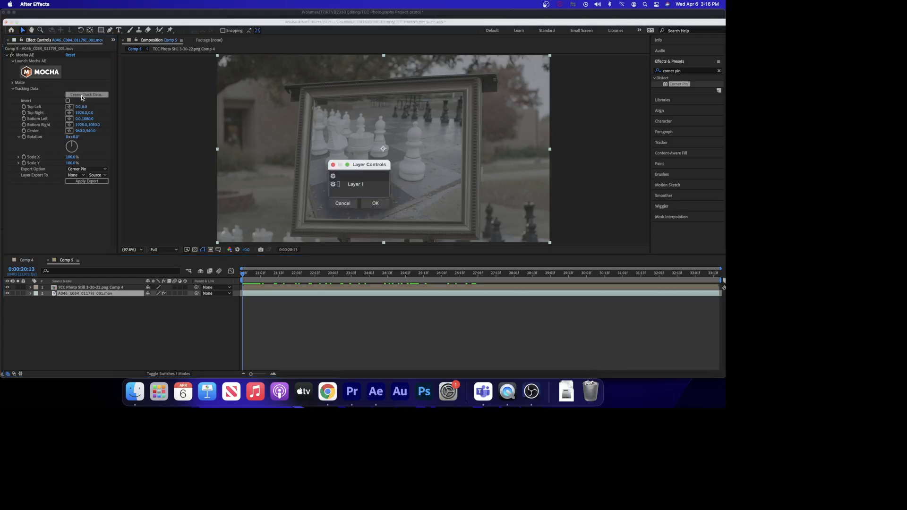
left_click(365, 184)
left_click(369, 206)
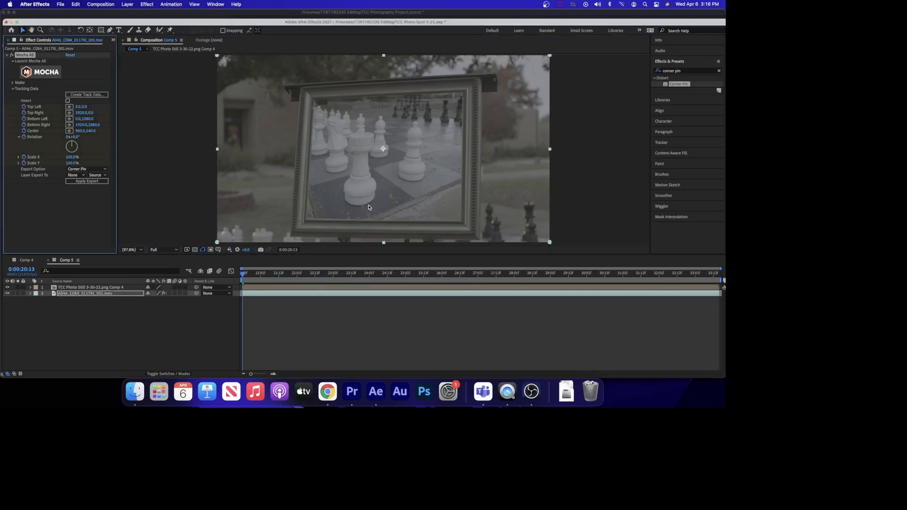
Export the track as Corner Pin (Support Motion Blur) to the TCC Photo Still 3-30-22.png Comp 4 layer and apply it.
left_click(82, 170)
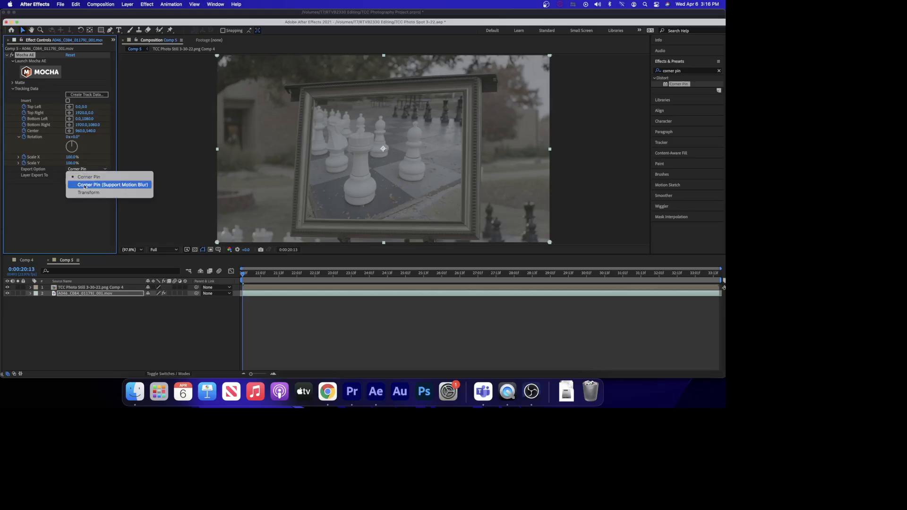
left_click(84, 185)
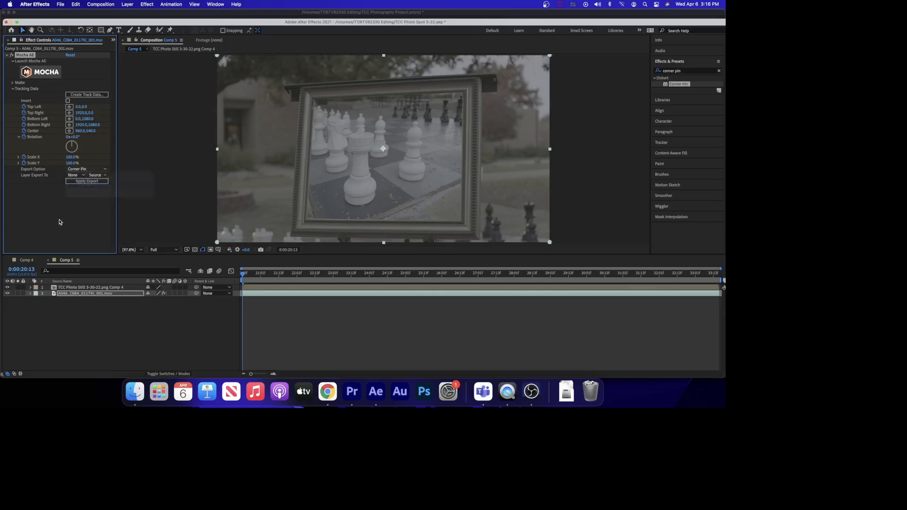
left_click(78, 177)
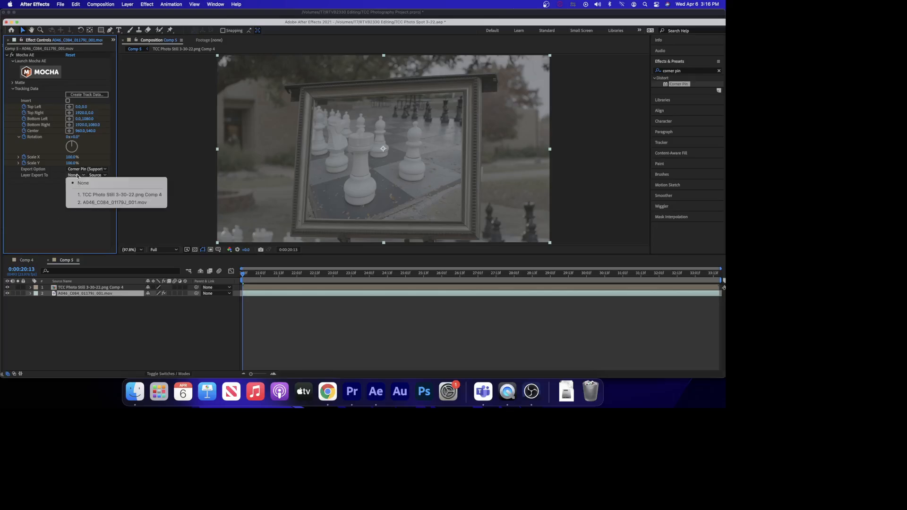
left_click(109, 194)
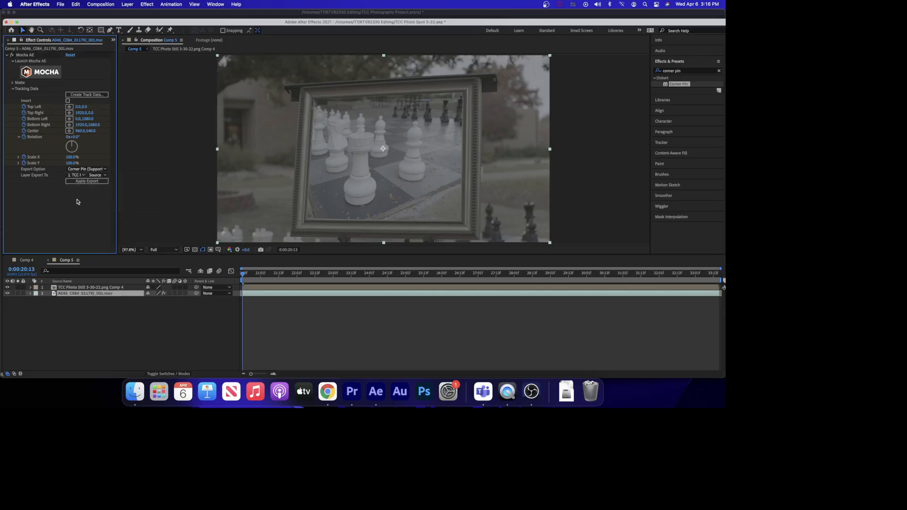
left_click(83, 182)
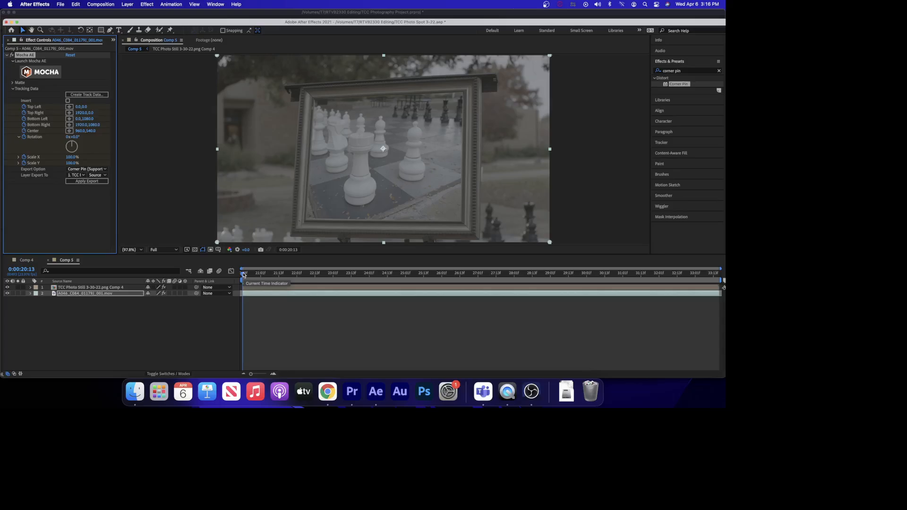
Play back the composition to check the tracked photo against the frame.
left_click_drag(243, 275, 231, 298)
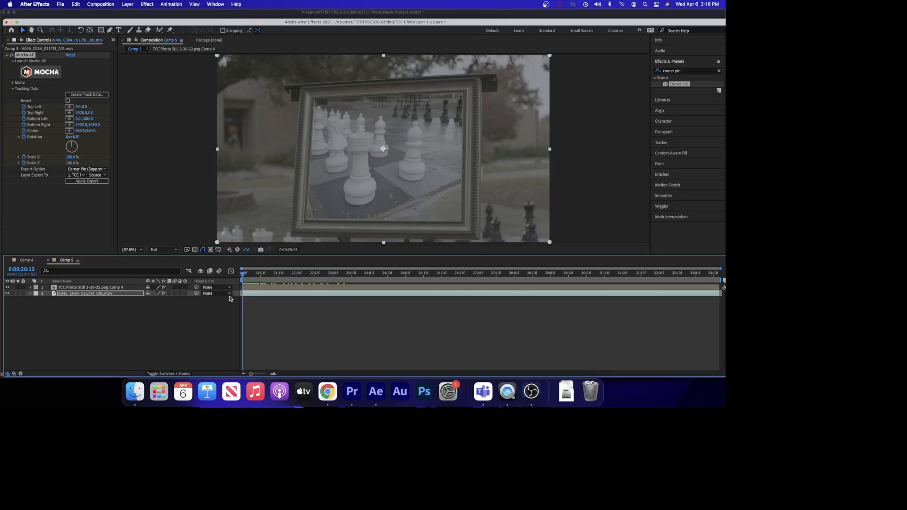
key("space")
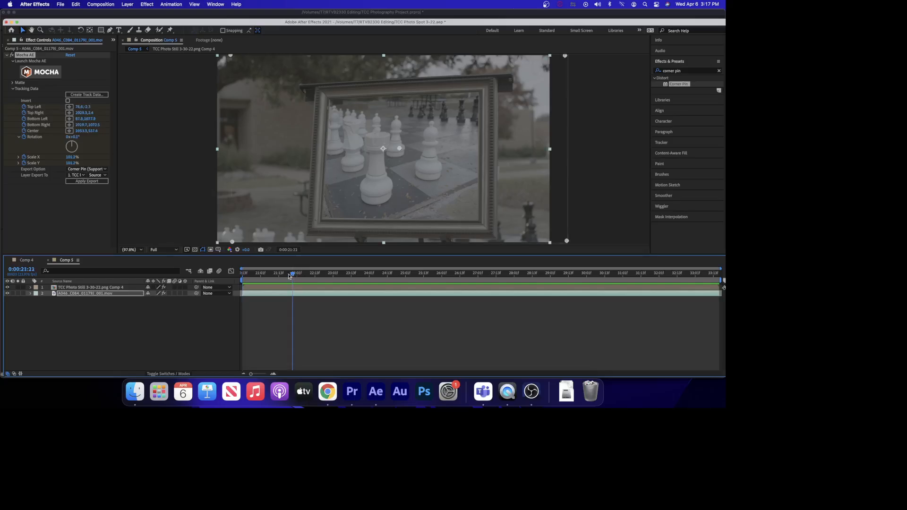
left_click_drag(292, 274, 241, 280)
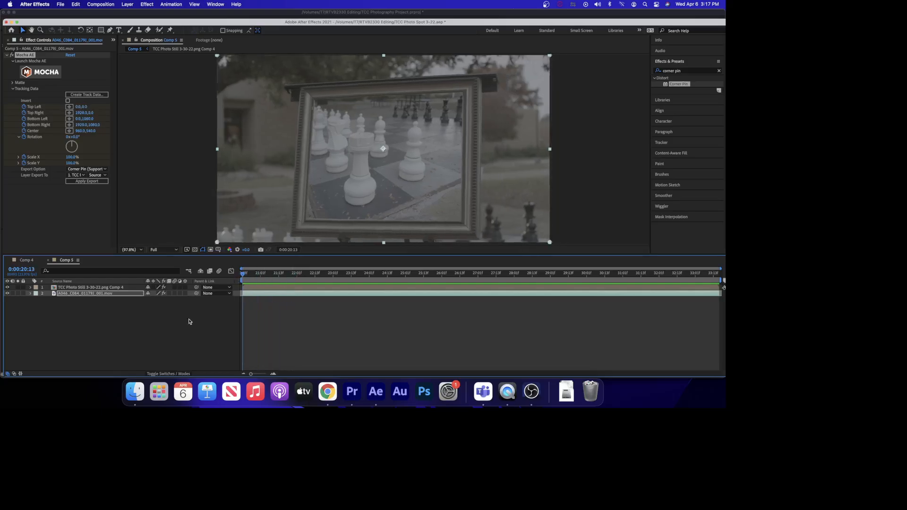
left_click(106, 318)
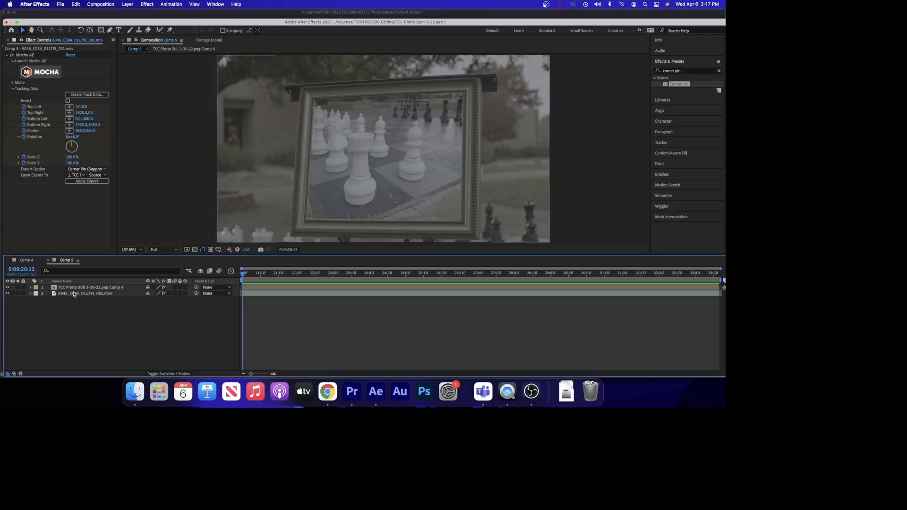
Select both layers and pre-compose them into a new composition named Framed Photo Warped.
left_click(74, 289)
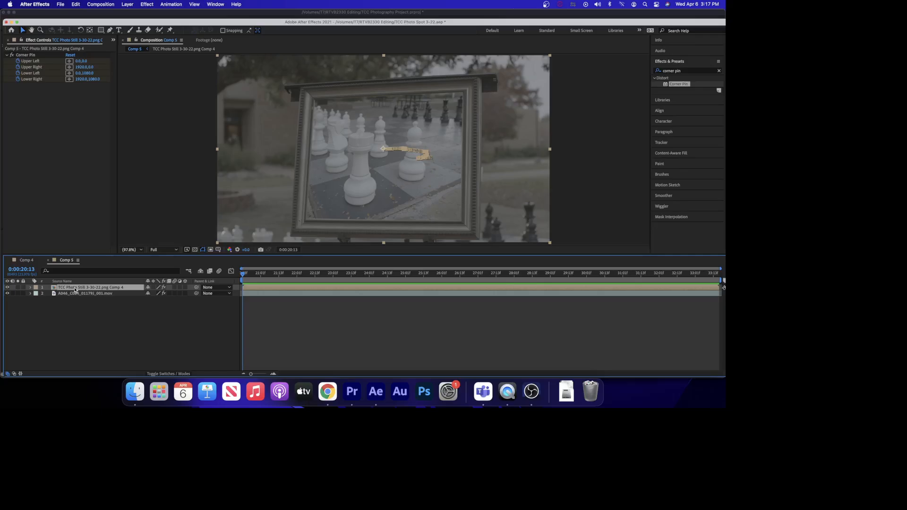
left_click(75, 294, "shift")
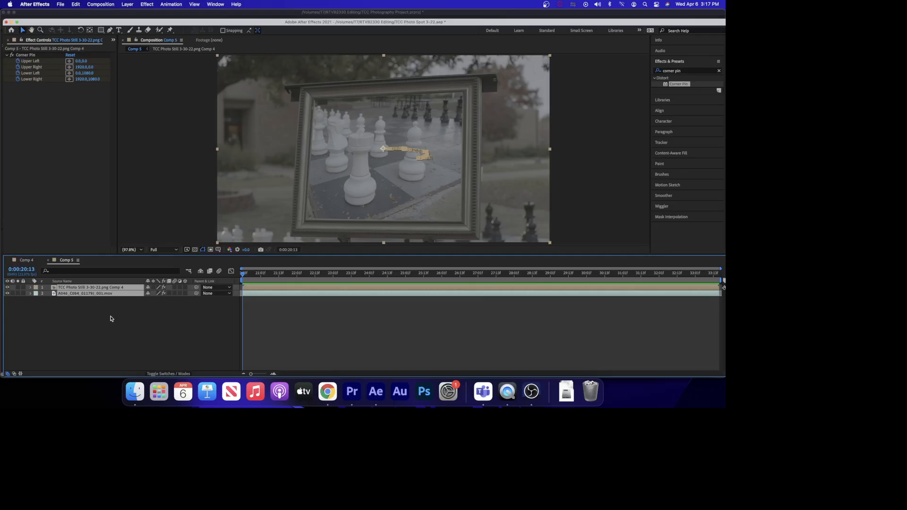
right_click(104, 297)
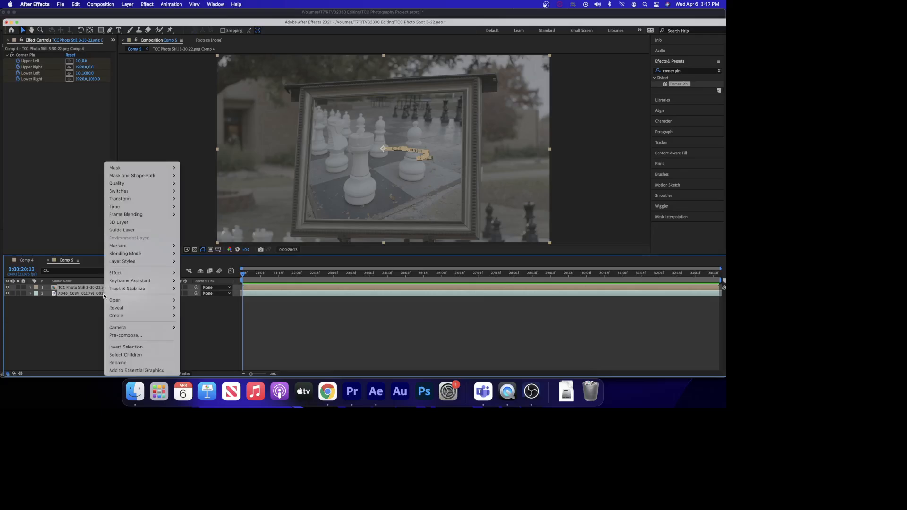
left_click(116, 336)
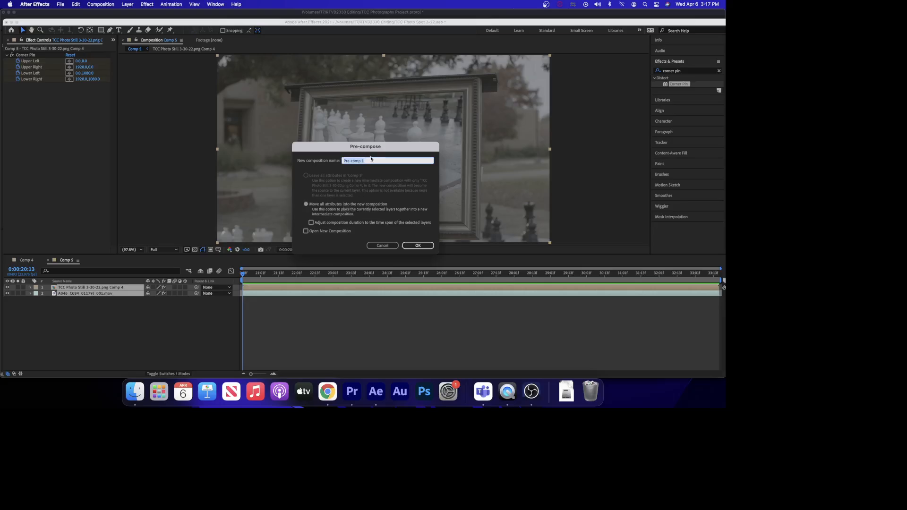
key("BackSpace")
key("Return")
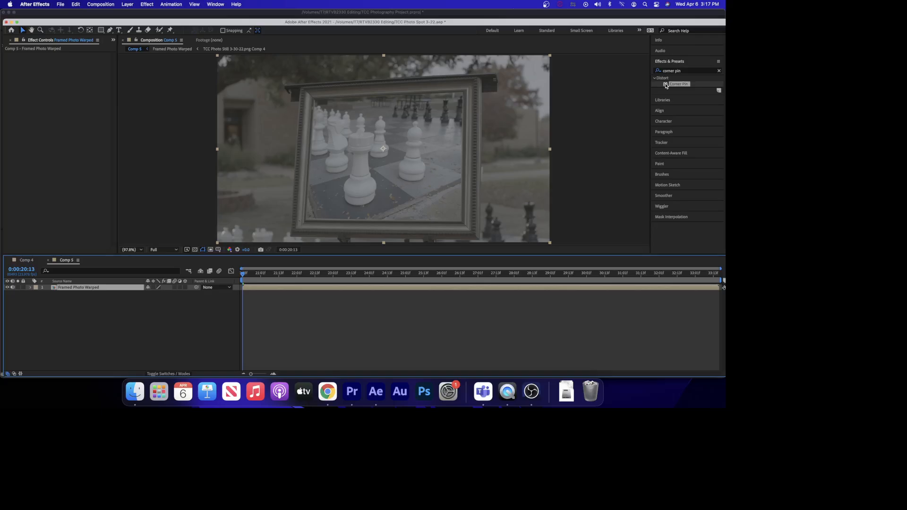
Apply Corner Pin to the Framed Photo Warped layer and scrub through the timeline.
left_click_drag(665, 84, 349, 290)
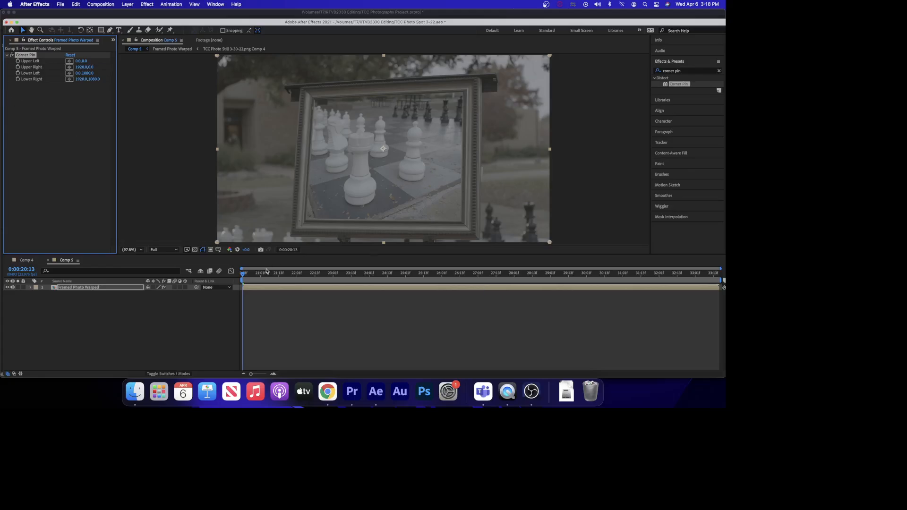
left_click_drag(243, 276, 489, 275)
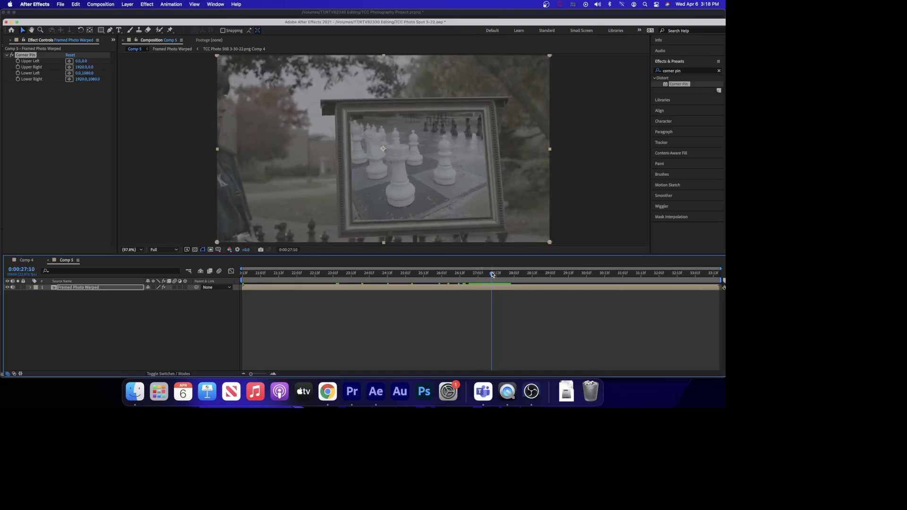
Set Corner Pin keyframes on all four corners at 0:00:27:01 and reveal the Corner Pin properties in the timeline.
left_click_drag(481, 275, 479, 274)
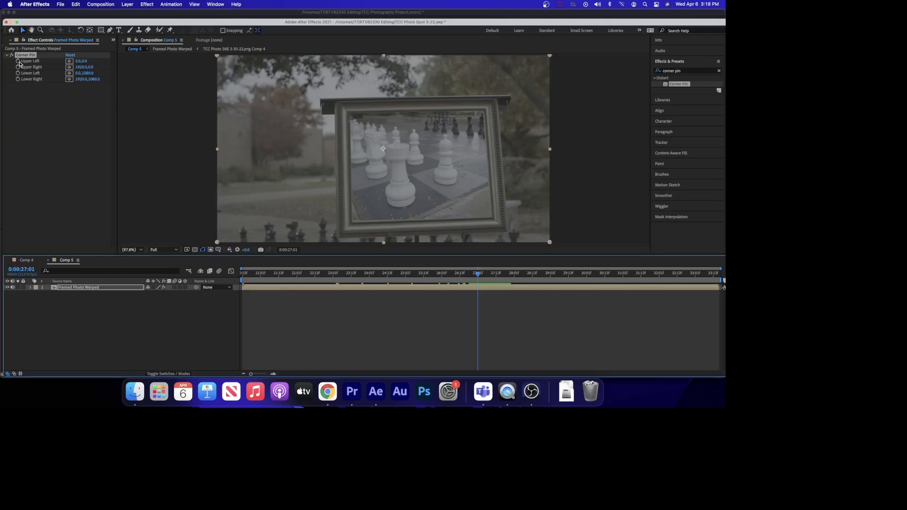
left_click(20, 65)
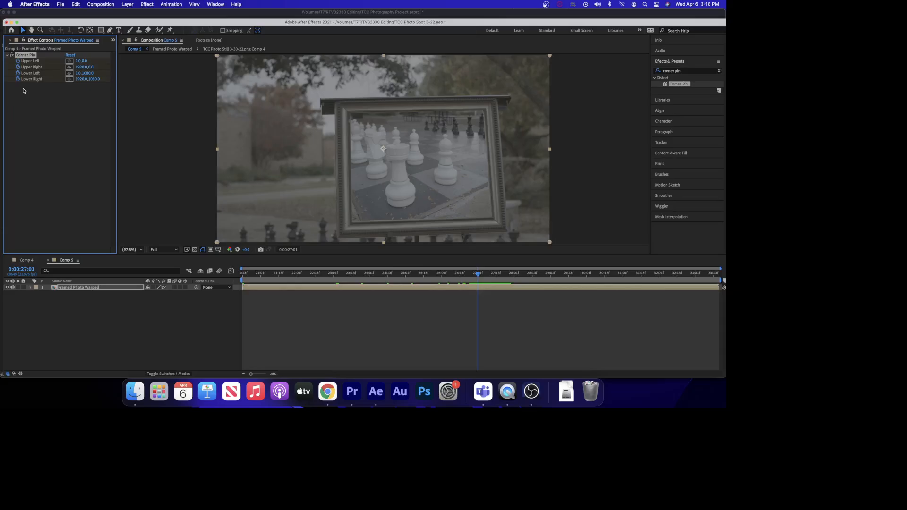
left_click(30, 288)
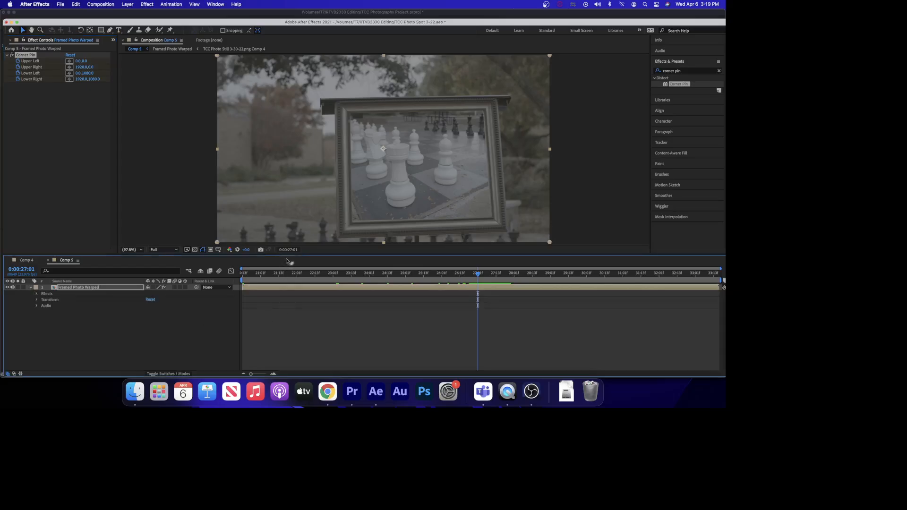
left_click_drag(287, 254, 286, 253)
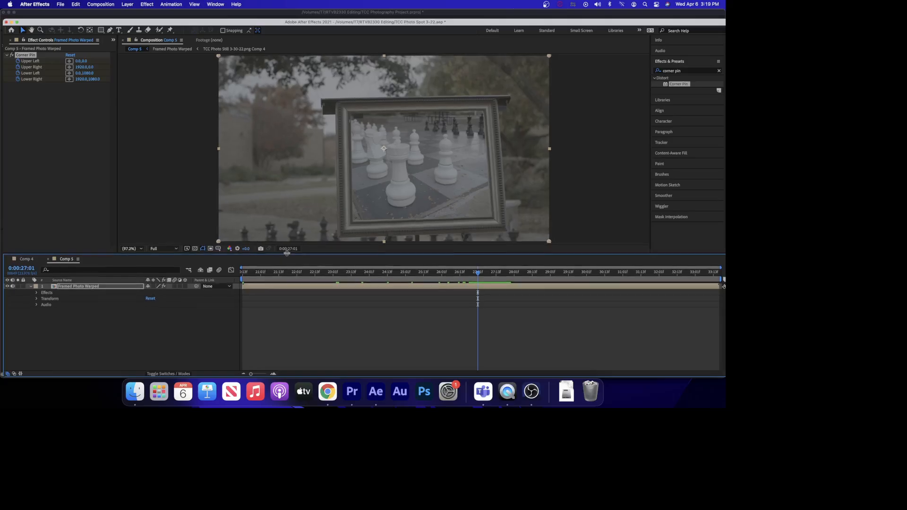
left_click(37, 294)
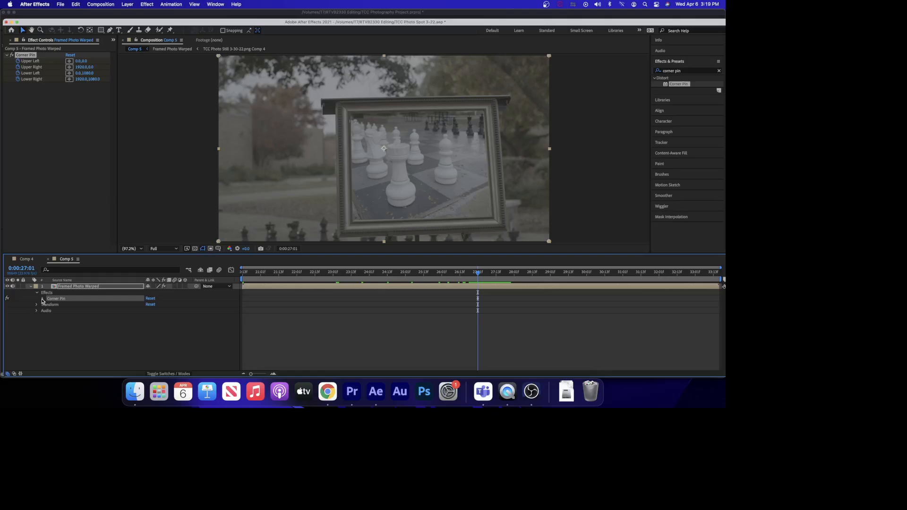
left_click(43, 300)
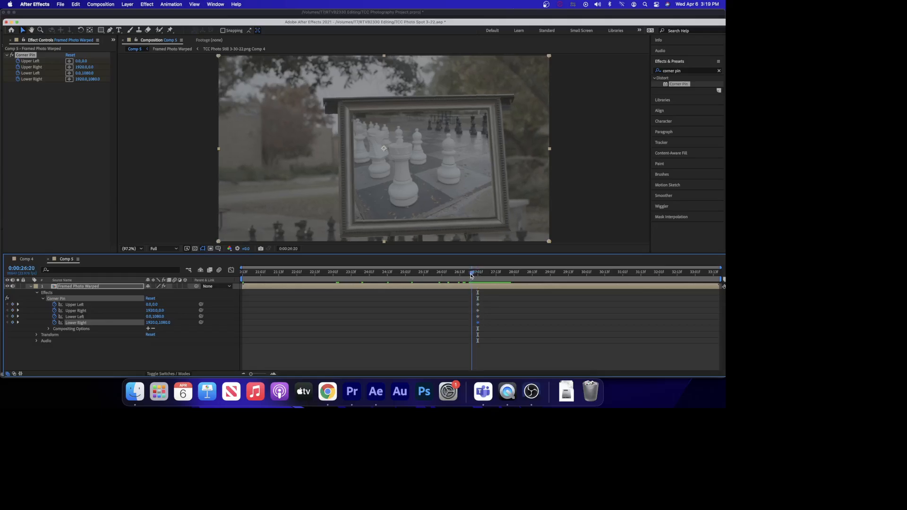
At the layer's first frame 0:00:20:13, pull all four Corner Pin corners outward, roughly Upper Left -352,-268 and Lower Right 1976,1120.
left_click_drag(478, 275, 478, 275)
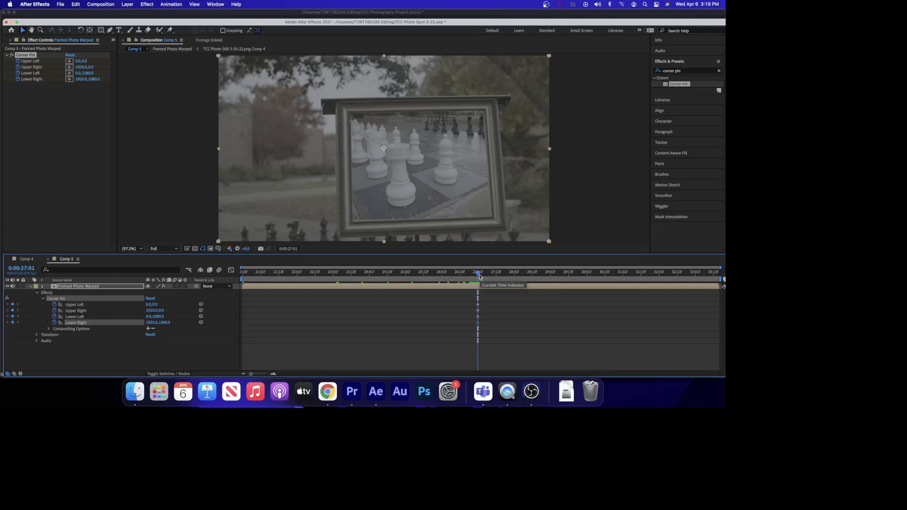
left_click_drag(487, 271, 240, 265)
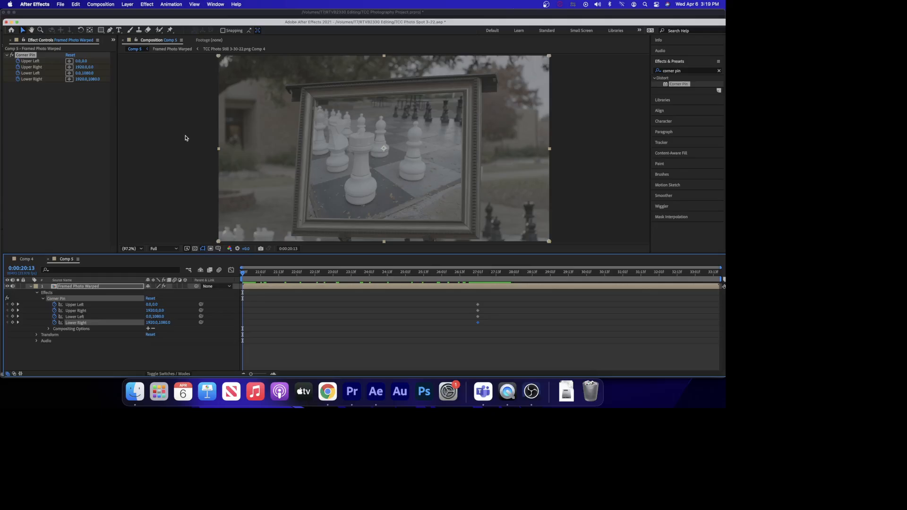
key("slash")
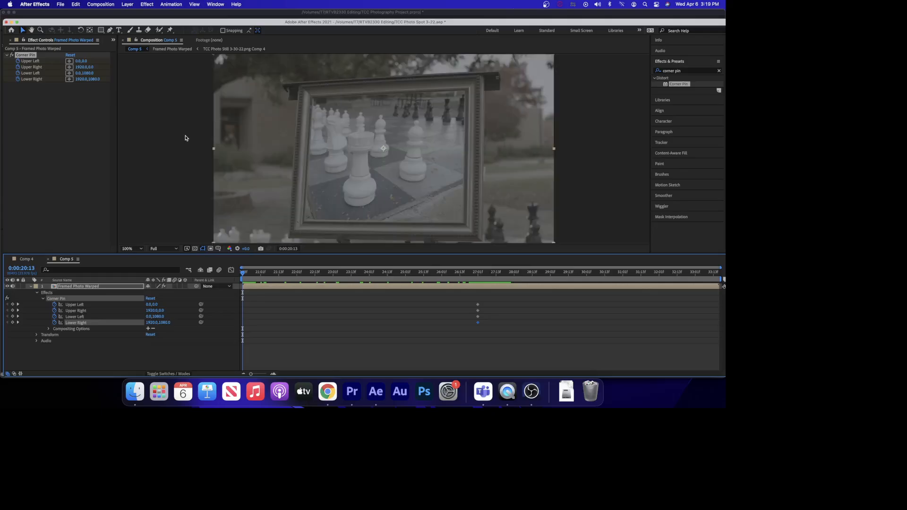
scroll(185, 135, "down", 2)
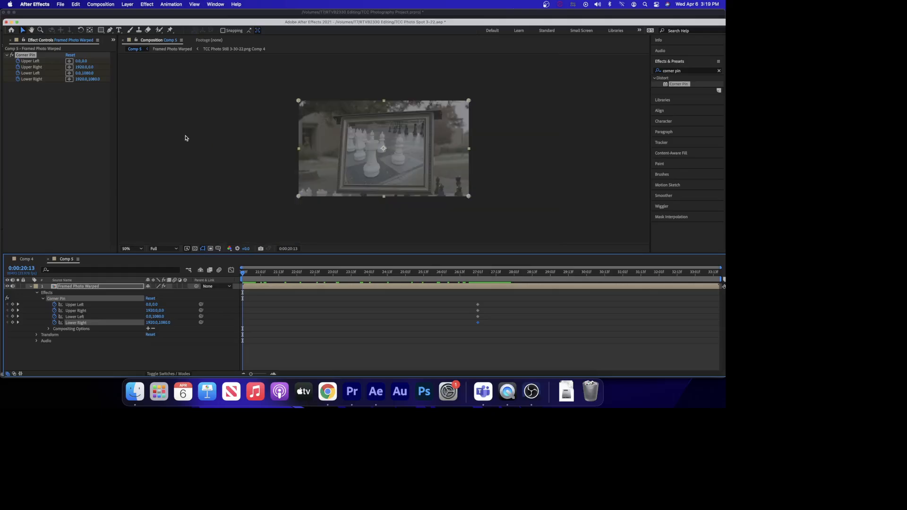
scroll(185, 136, "up", 1)
left_click_drag(298, 100, 280, 77)
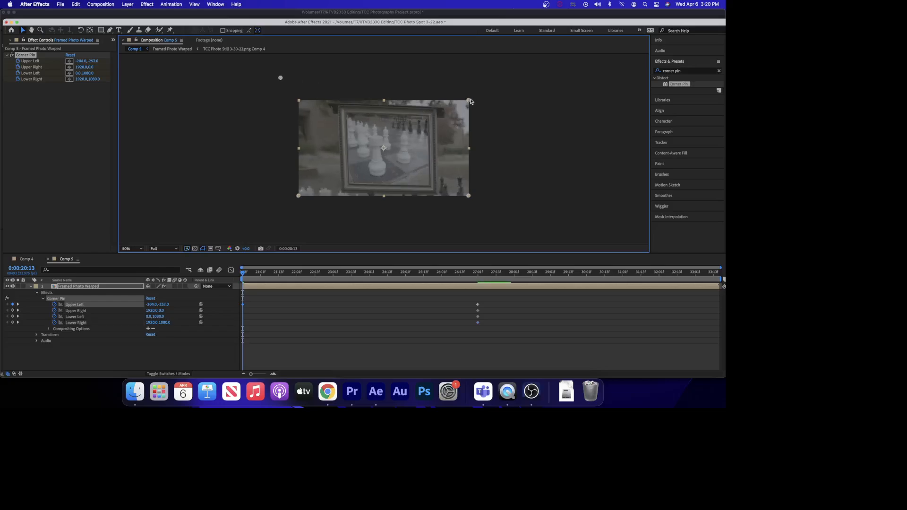
left_click_drag(469, 101, 469, 88)
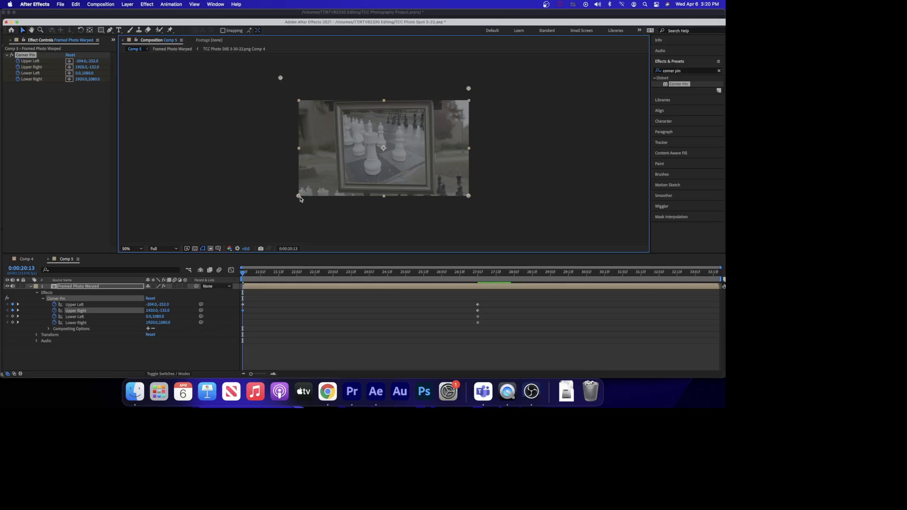
mouse_move(299, 195)
left_mouse_down()
mouse_move(279, 206)
mouse_move(289, 210)
left_mouse_up()
left_click_drag(469, 198, 473, 202)
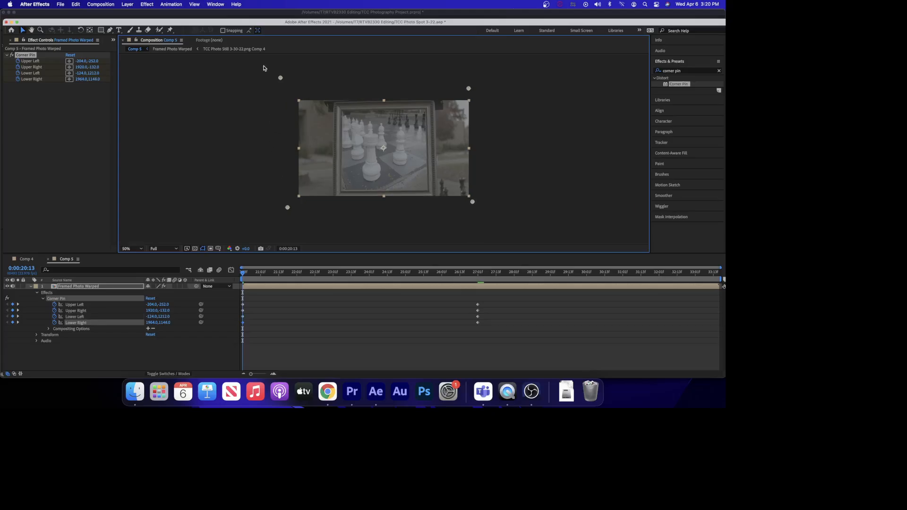
left_click_drag(280, 78, 275, 78)
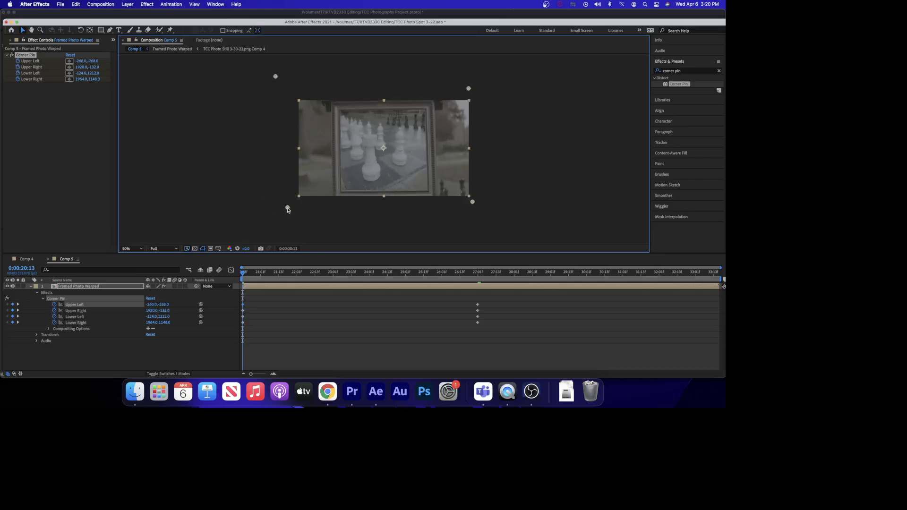
left_click_drag(288, 208, 287, 205)
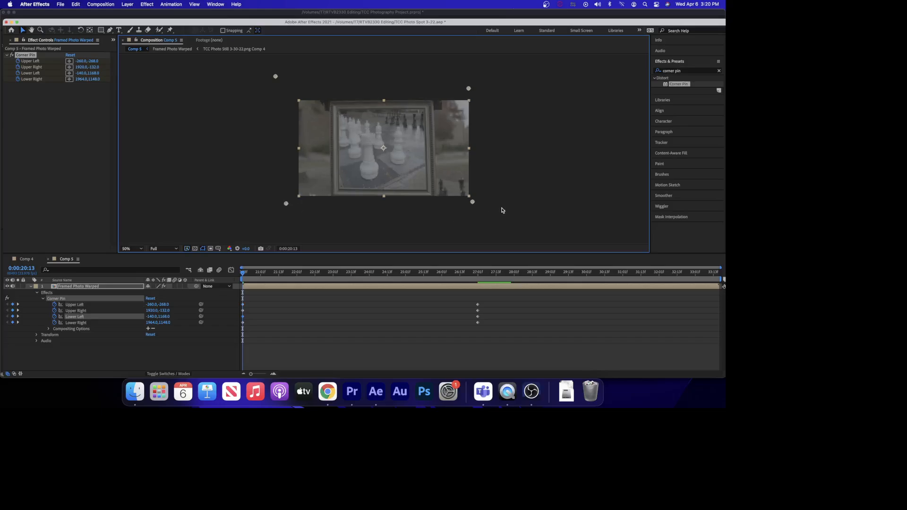
left_click_drag(472, 202, 470, 199)
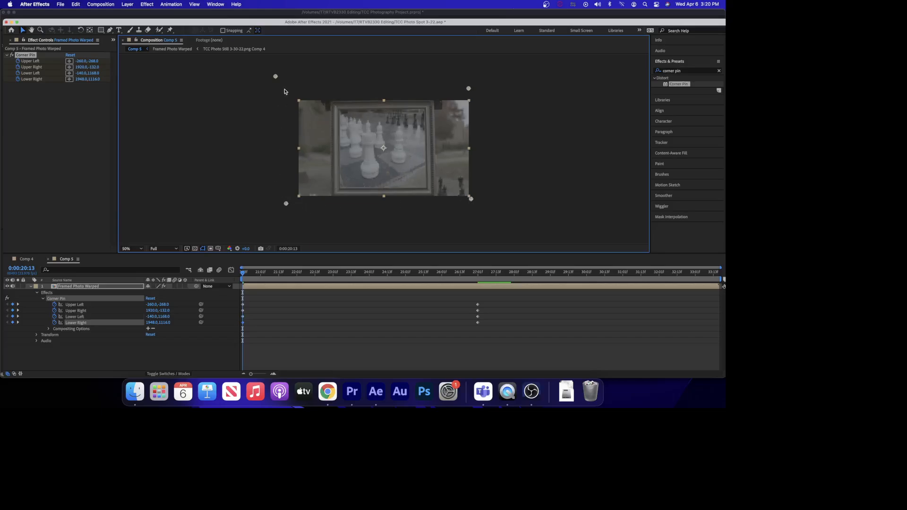
left_click_drag(275, 77, 271, 76)
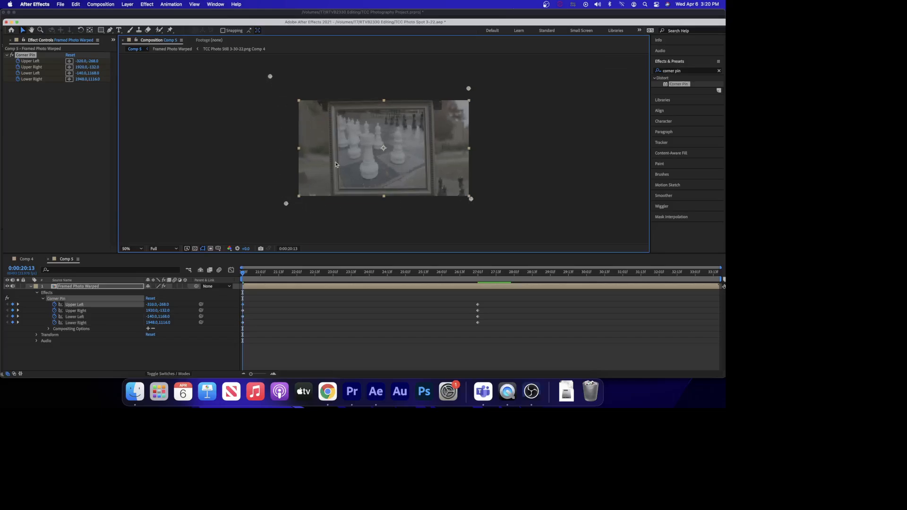
left_click_drag(286, 204, 278, 204)
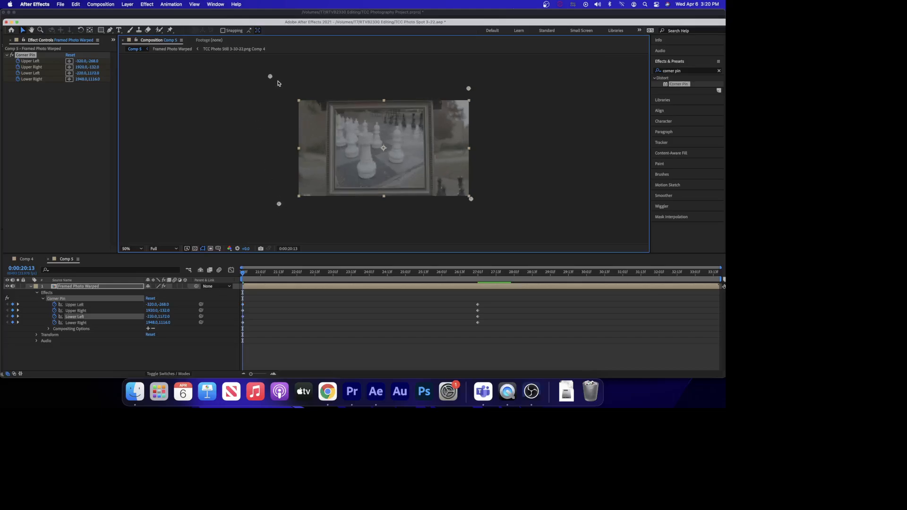
left_click_drag(270, 77, 267, 77)
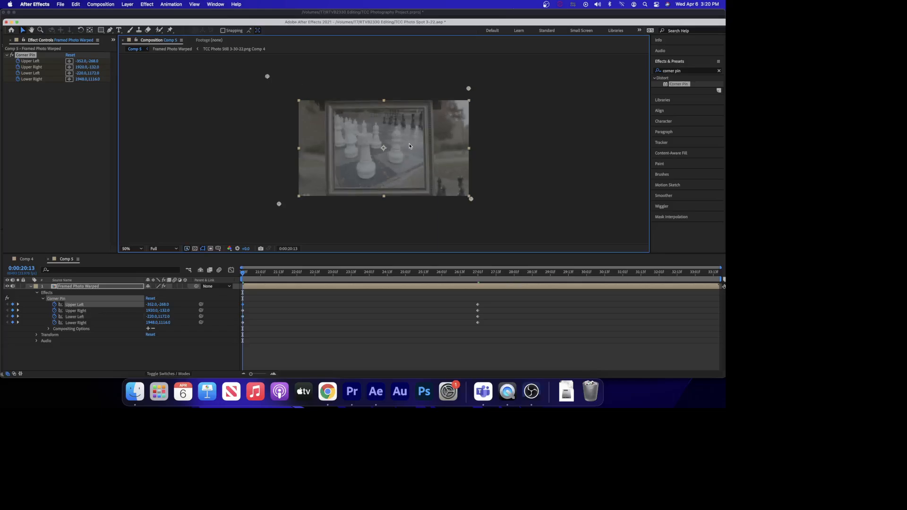
left_click_drag(468, 88, 472, 90)
left_click_drag(471, 199, 473, 200)
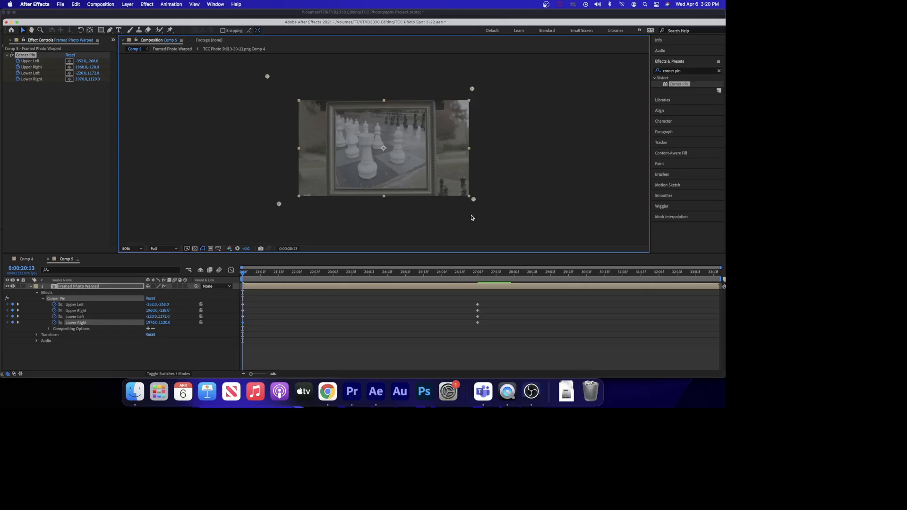
Scrub through the timeline to review the animated Corner Pin push-in on the framed photo.
left_click(247, 273)
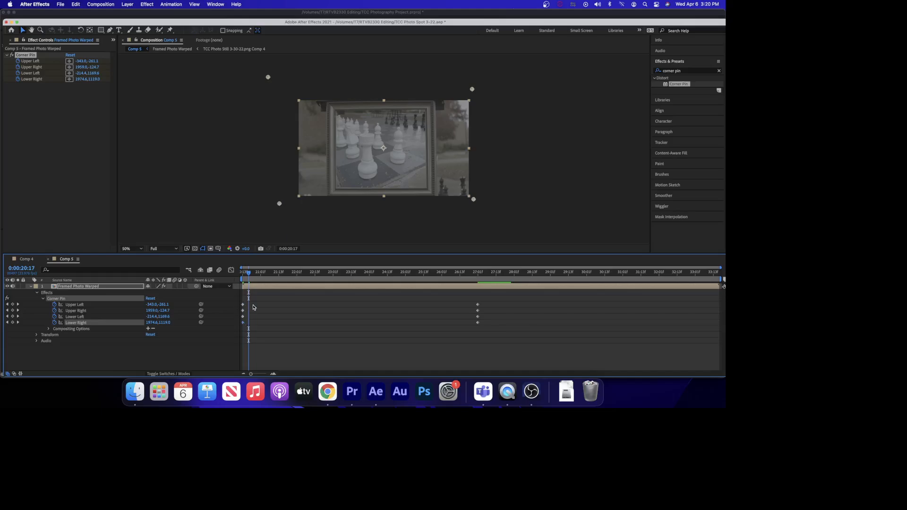
mouse_move(248, 274)
left_mouse_down()
mouse_move(239, 274)
mouse_move(310, 288)
mouse_move(552, 299)
mouse_move(314, 299)
mouse_move(236, 276)
mouse_move(247, 292)
mouse_move(537, 308)
mouse_move(298, 313)
mouse_move(234, 279)
left_mouse_up()
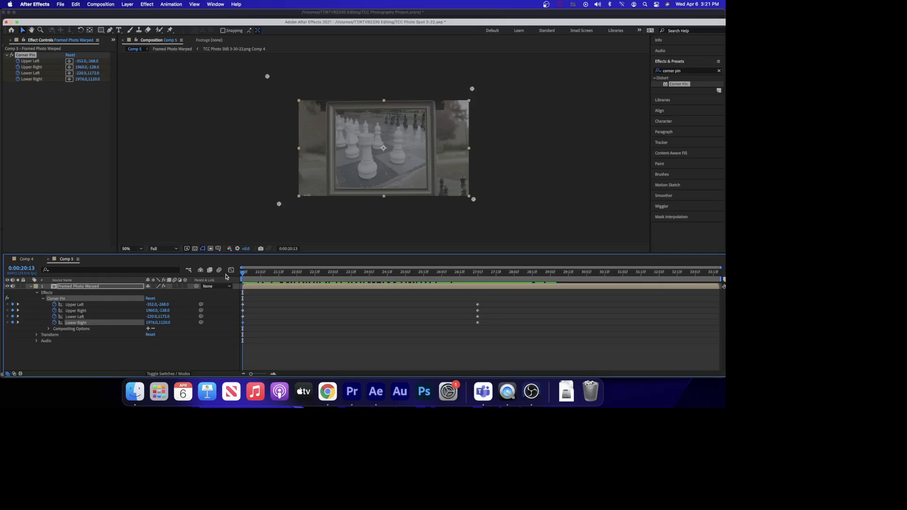
left_click_drag(242, 276, 586, 282)
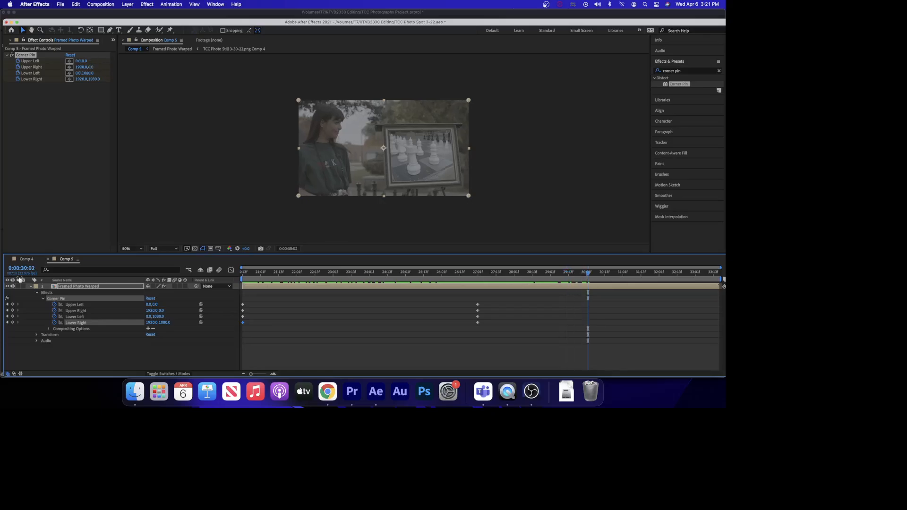
left_click(30, 287)
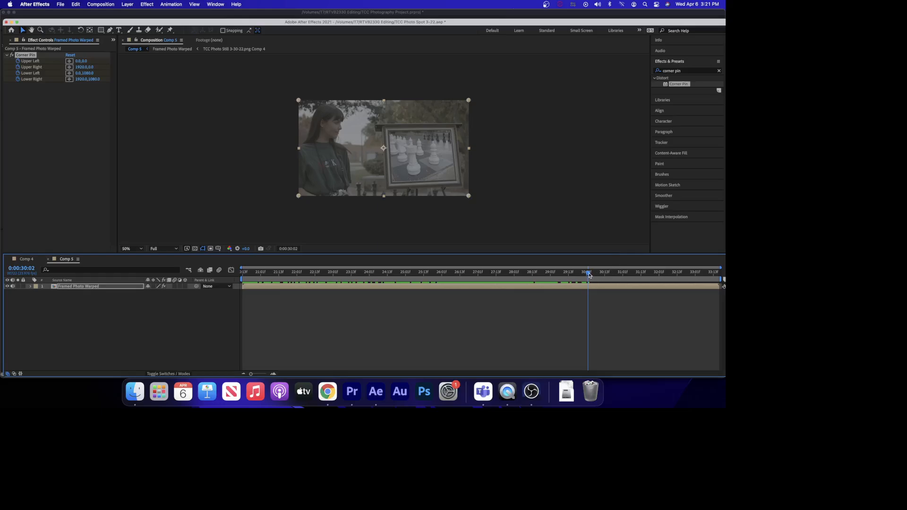
mouse_move(590, 276)
left_mouse_down()
mouse_move(528, 275)
mouse_move(603, 276)
left_mouse_up()
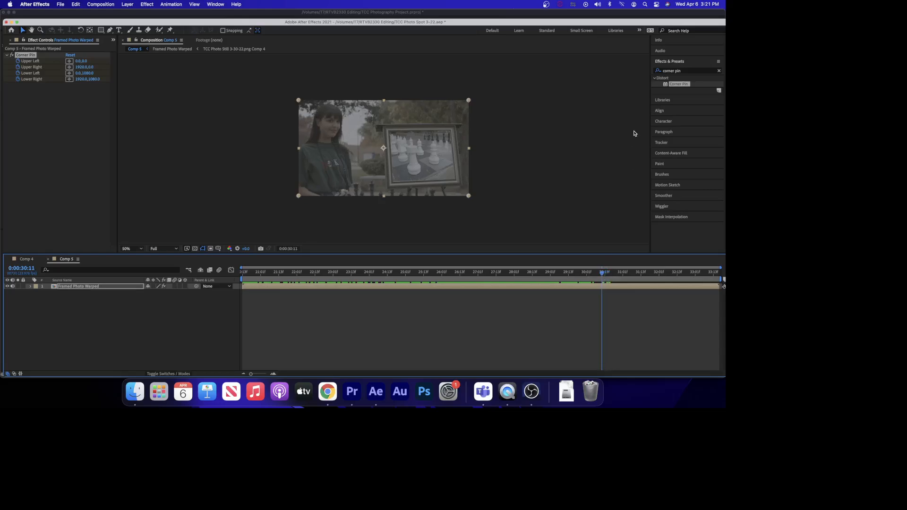
Apply Hue/Saturation to the Framed Photo Warped layer and set Master Saturation to -100.
left_click(685, 71)
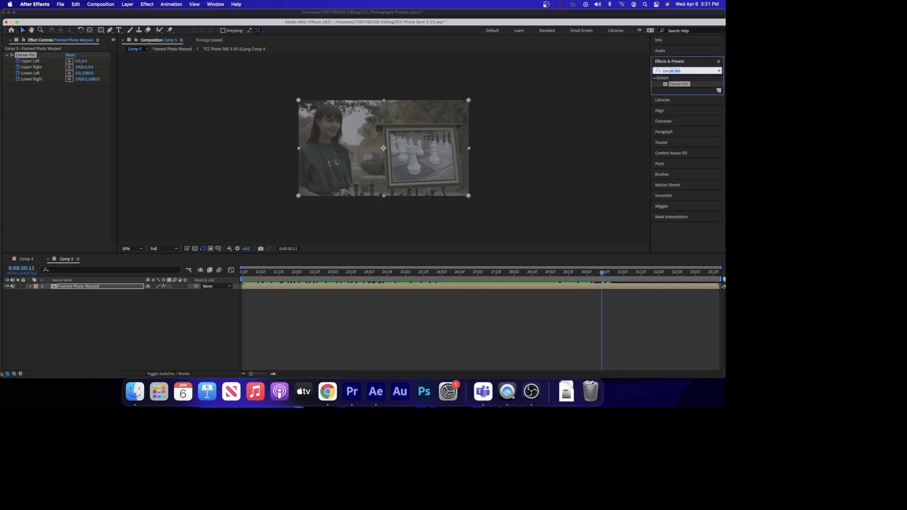
key("BackSpace")
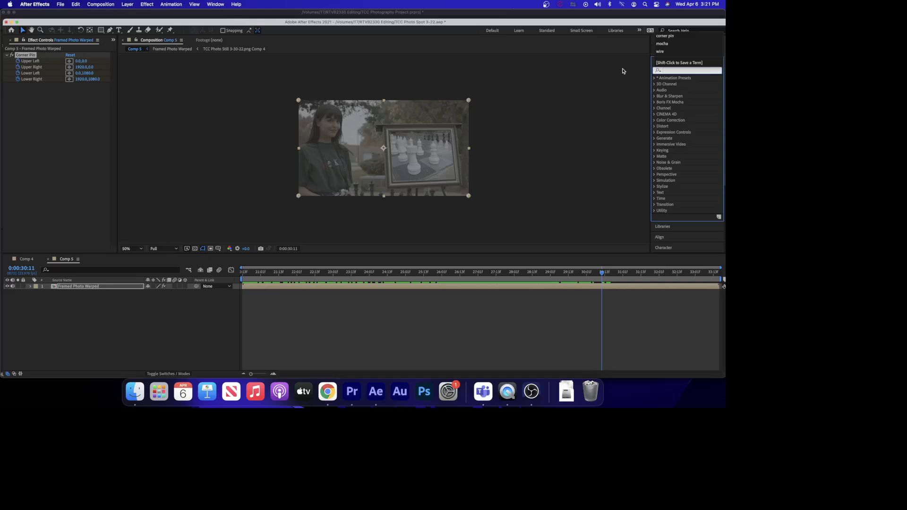
type("c")
key("BackSpace")
type("hue sat")
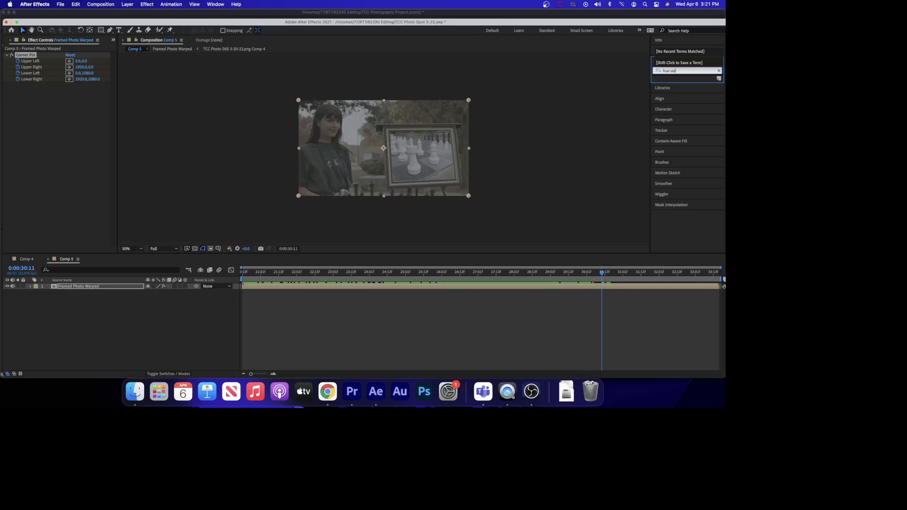
key("BackSpace")
key("BackSpace")
key("BackSpace")
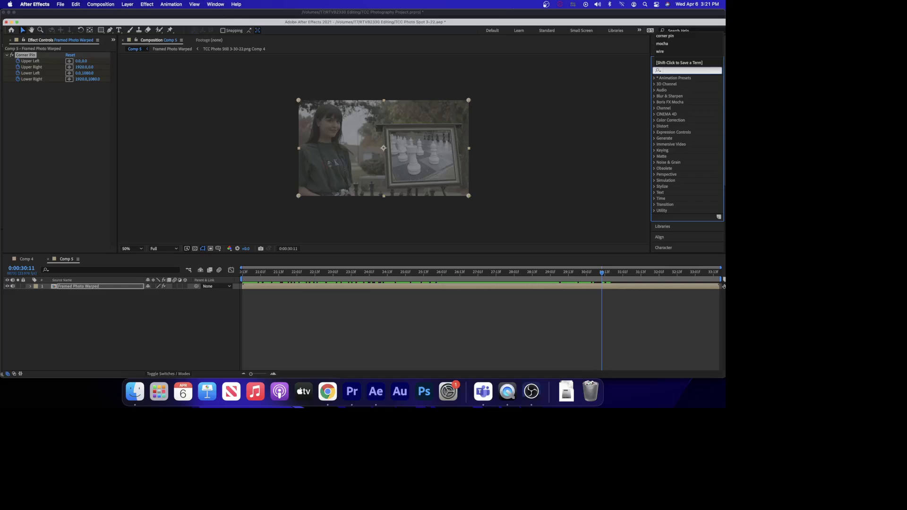
type("hue")
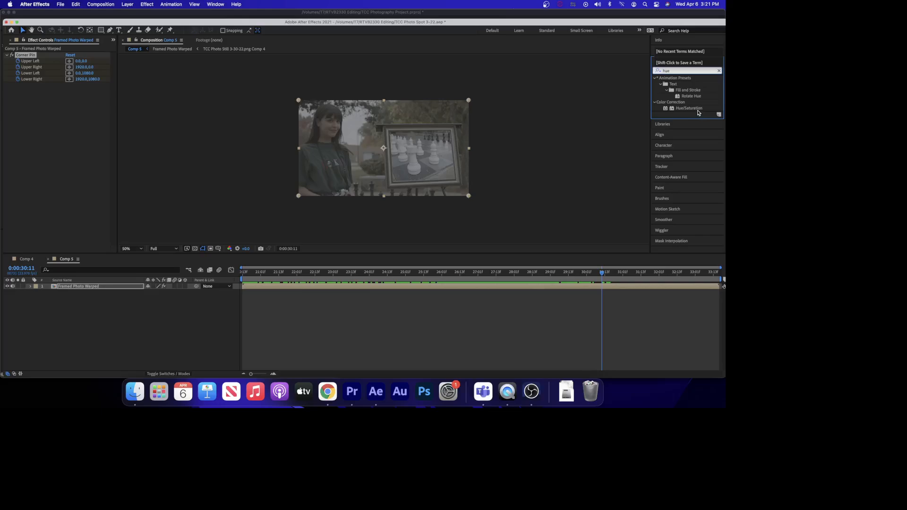
left_click_drag(698, 109, 376, 287)
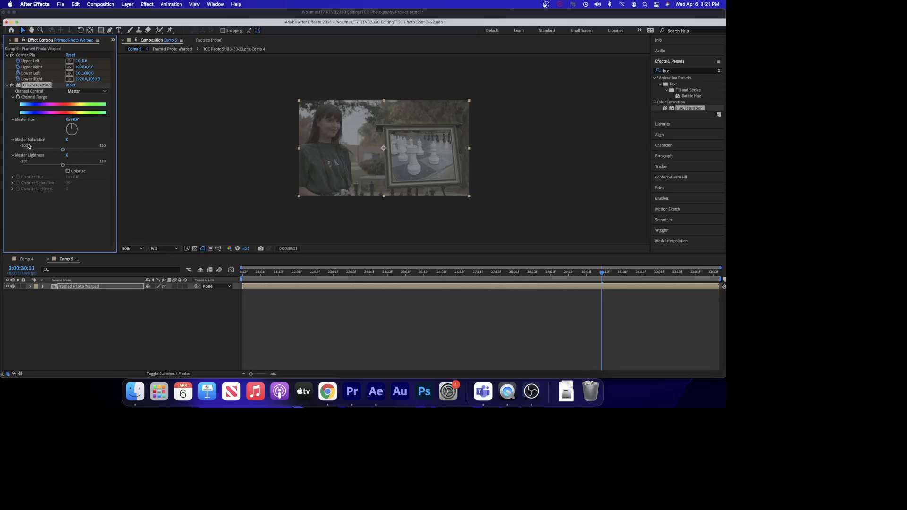
left_click_drag(61, 151, 1, 149)
Search the effects for Curves and apply it to the Framed Photo Warped layer.
left_click(674, 71)
key("BackSpace")
key("BackSpace")
key("BackSpace")
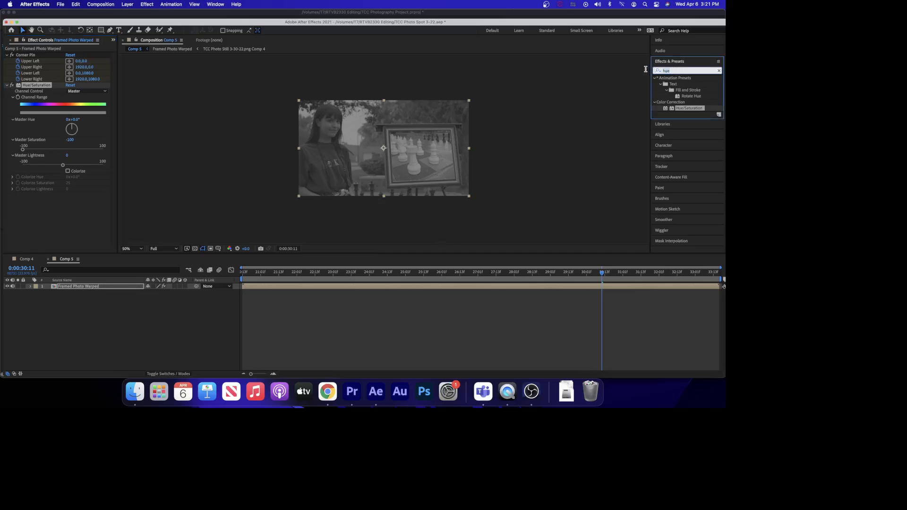
type("c")
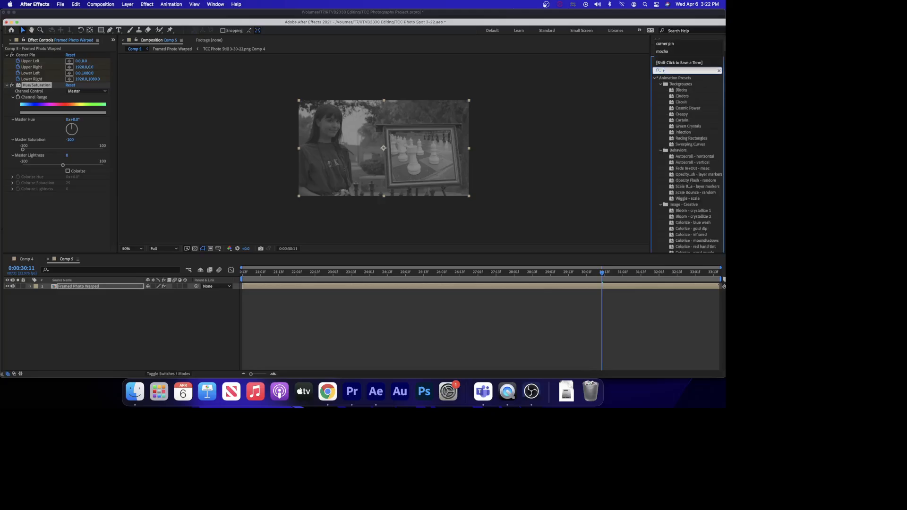
type("urve")
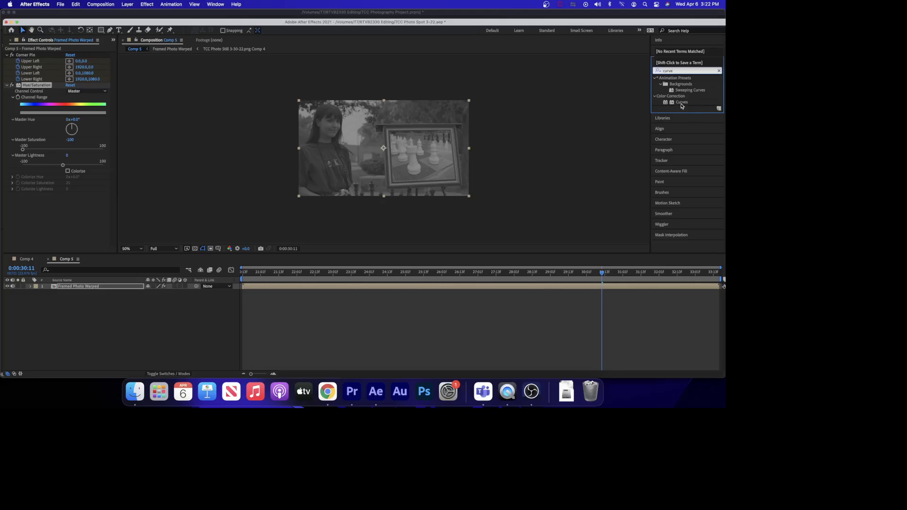
left_click_drag(682, 102, 481, 290)
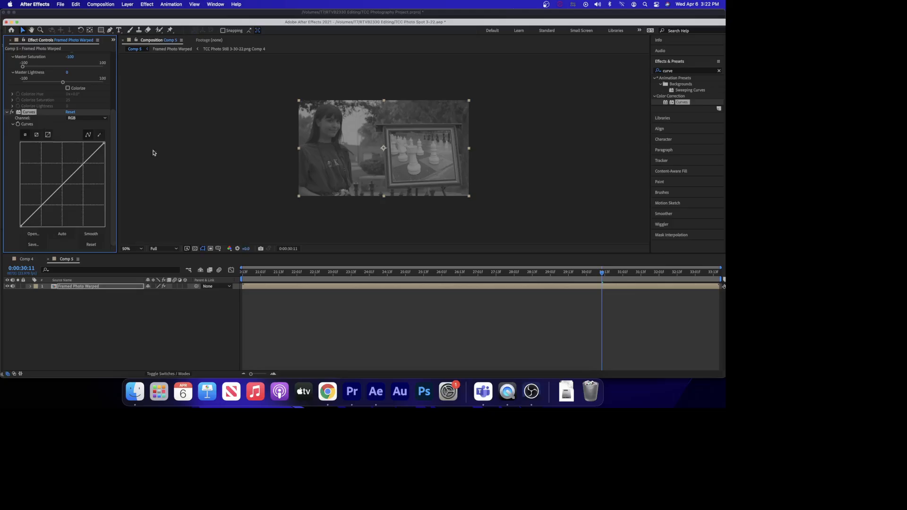
At 100% view, add a midpoint to the Curves graph and toggle the Curves effect on and off to compare.
key("/")
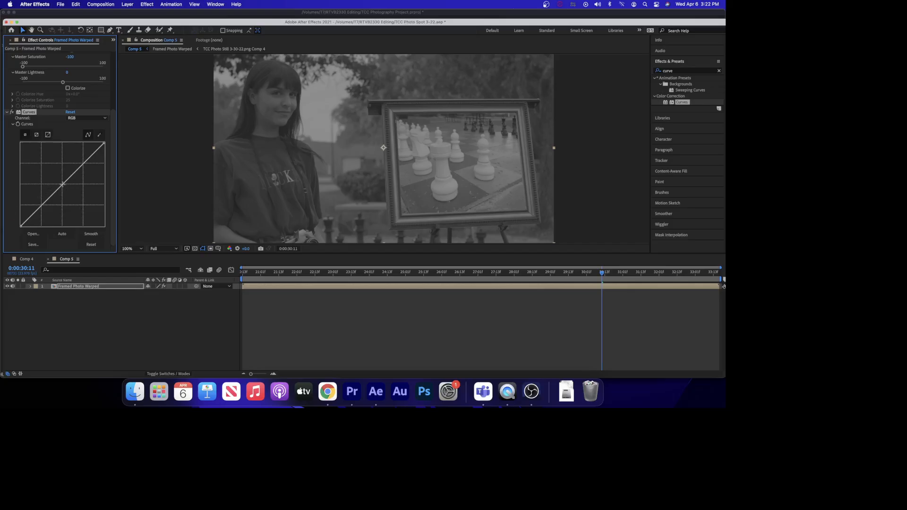
left_click_drag(62, 184, 60, 183)
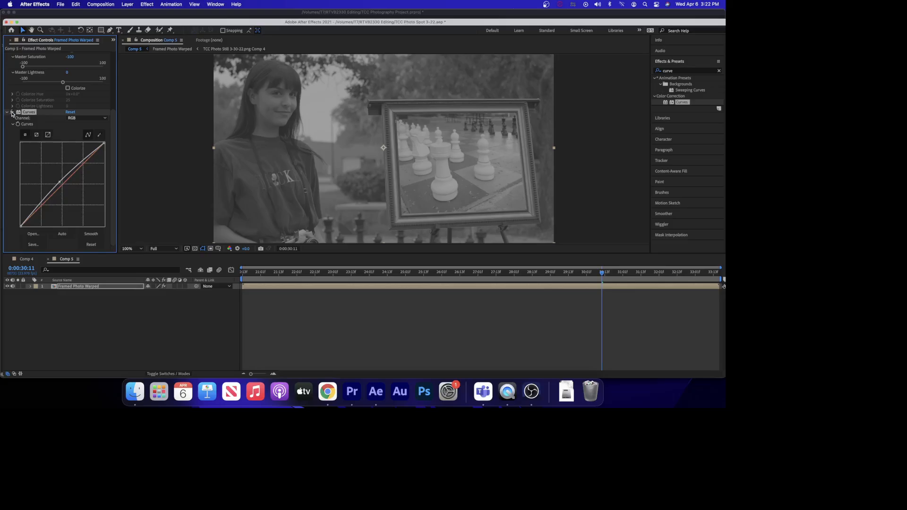
left_click(11, 112)
left_click(12, 112)
left_click(12, 112)
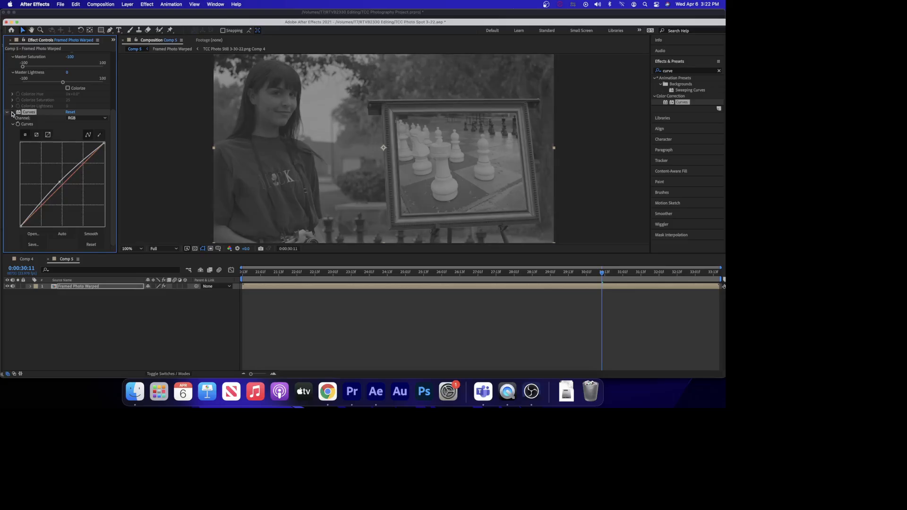
left_click(12, 112)
left_click(12, 112)
left_click(12, 112)
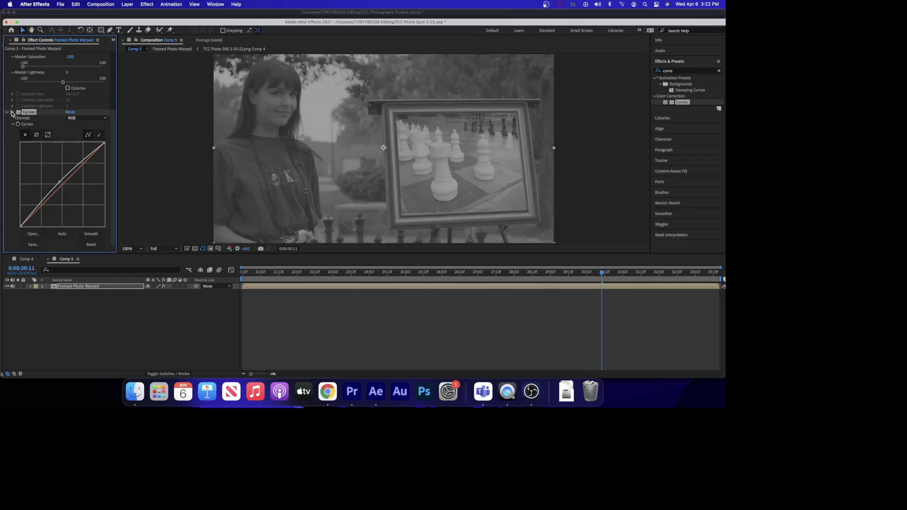
left_click(12, 113)
left_click(12, 113)
left_click(12, 112)
left_click(11, 112)
Bend the Curves graph into an S-curve, lifting the upper point and lowering the lower point, then toggle the effect to compare.
left_click_drag(60, 182, 80, 160)
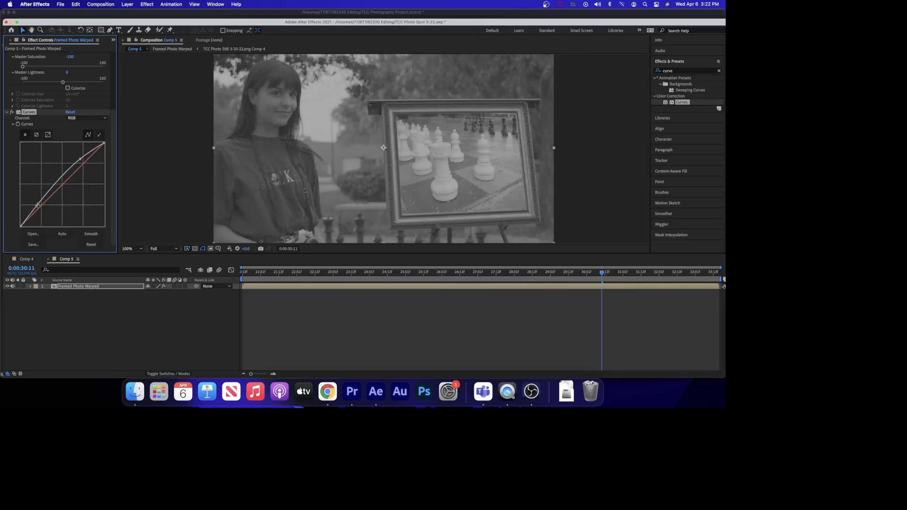
left_click_drag(37, 204, 39, 206)
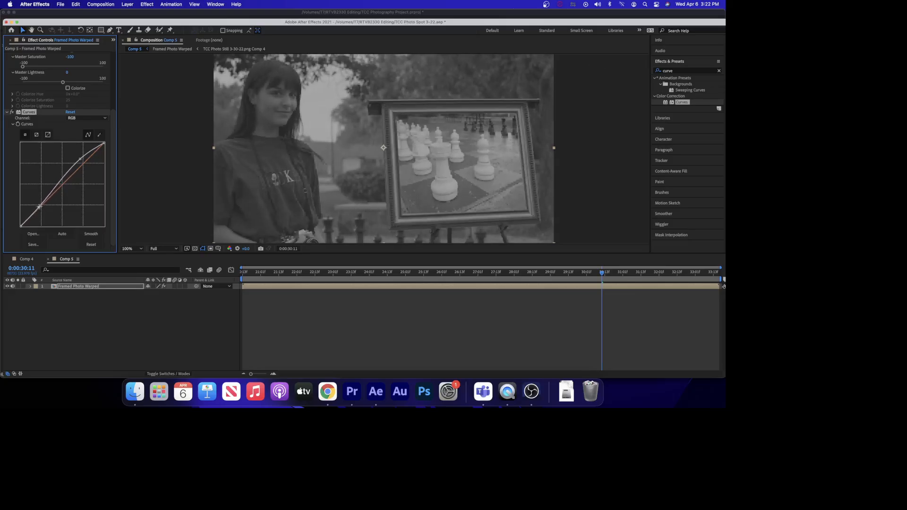
left_click_drag(80, 159, 78, 156)
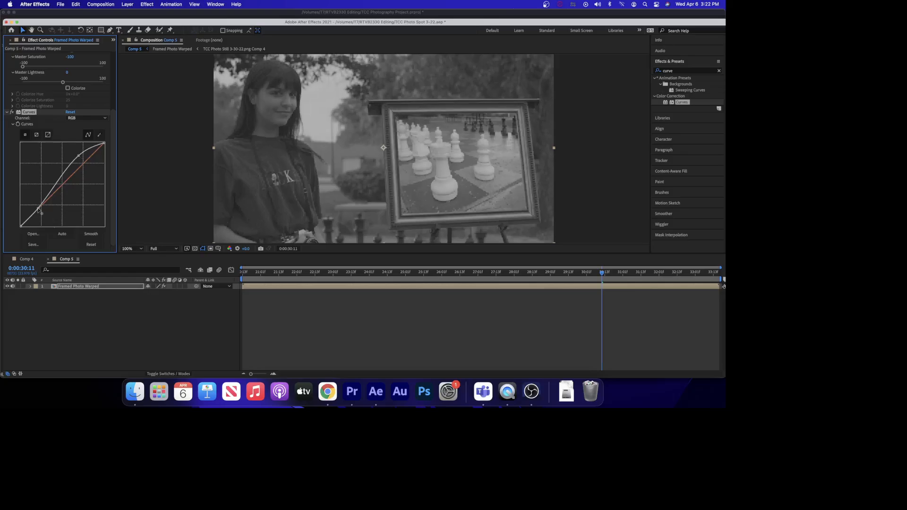
left_click_drag(39, 211, 41, 220)
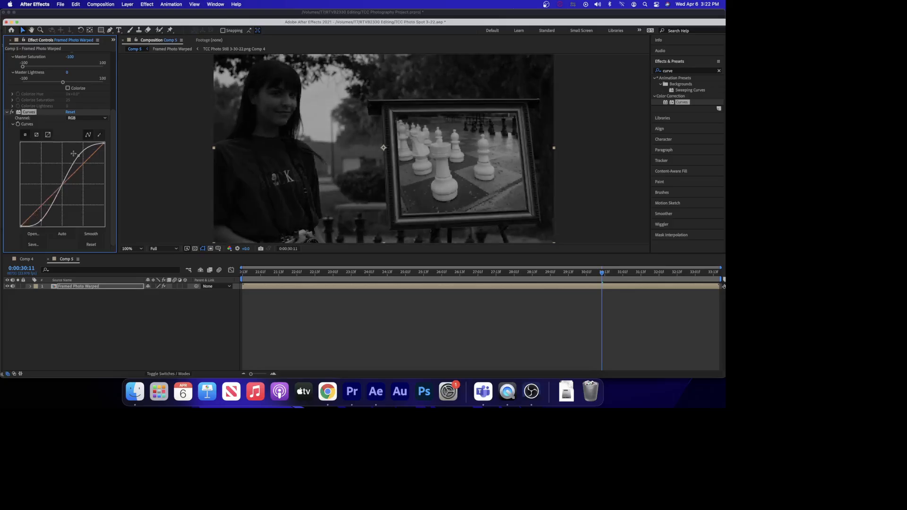
left_click_drag(79, 156, 76, 152)
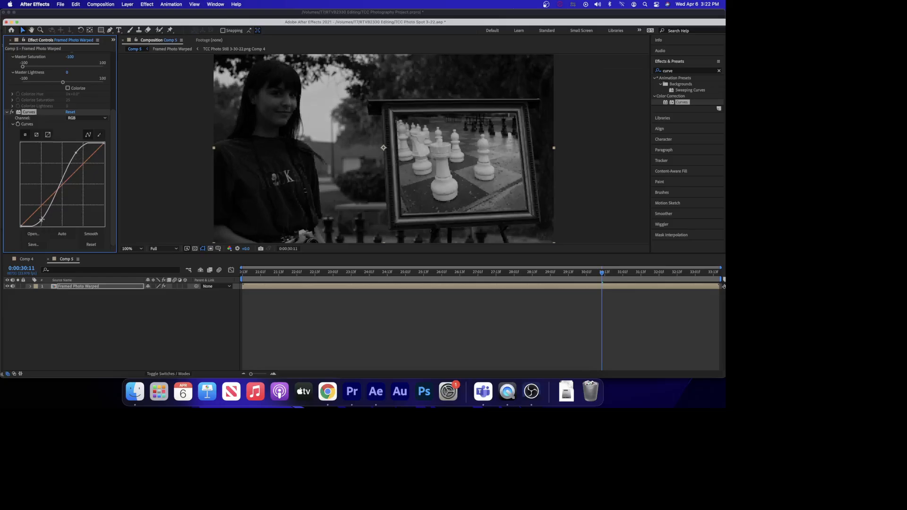
left_click_drag(41, 220, 38, 214)
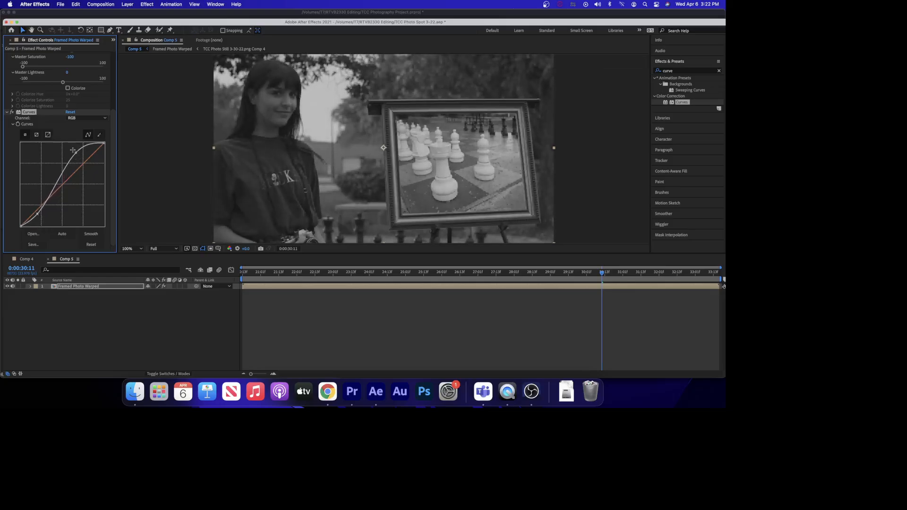
left_click_drag(73, 150, 76, 154)
left_click_drag(75, 154, 69, 159)
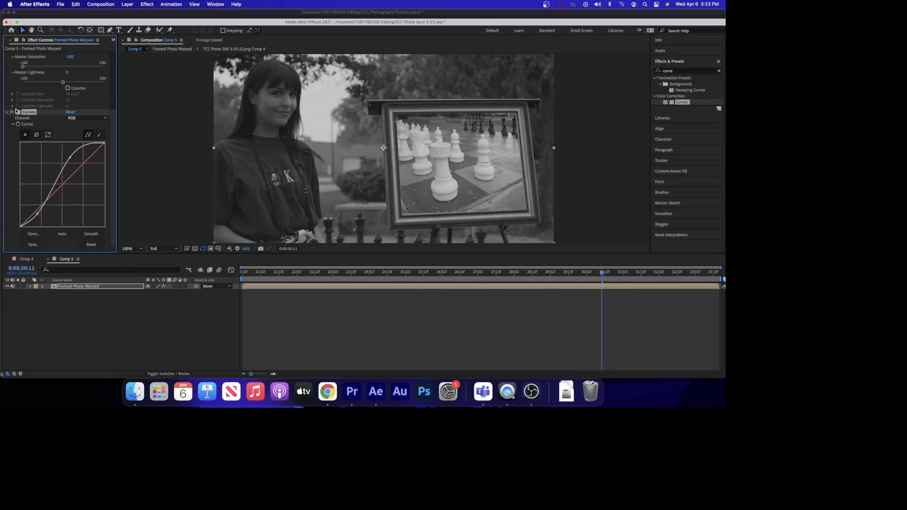
left_click(12, 112)
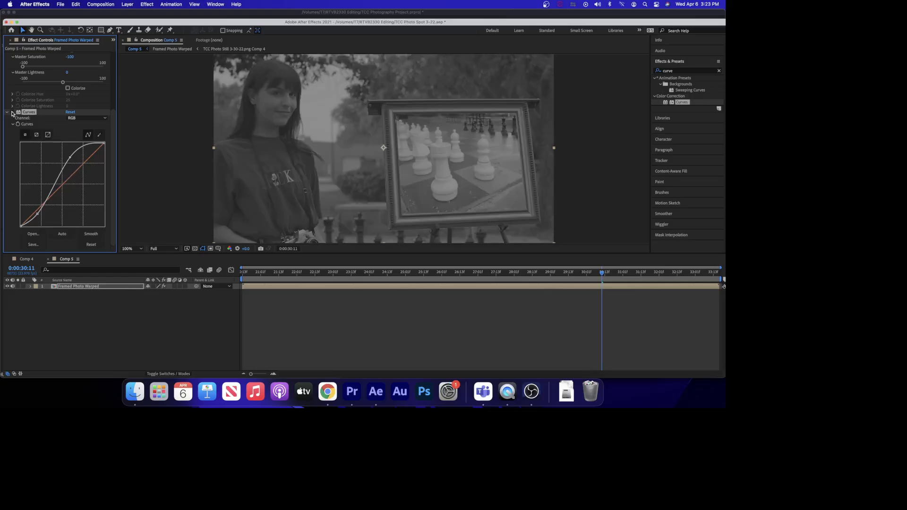
left_click(12, 112)
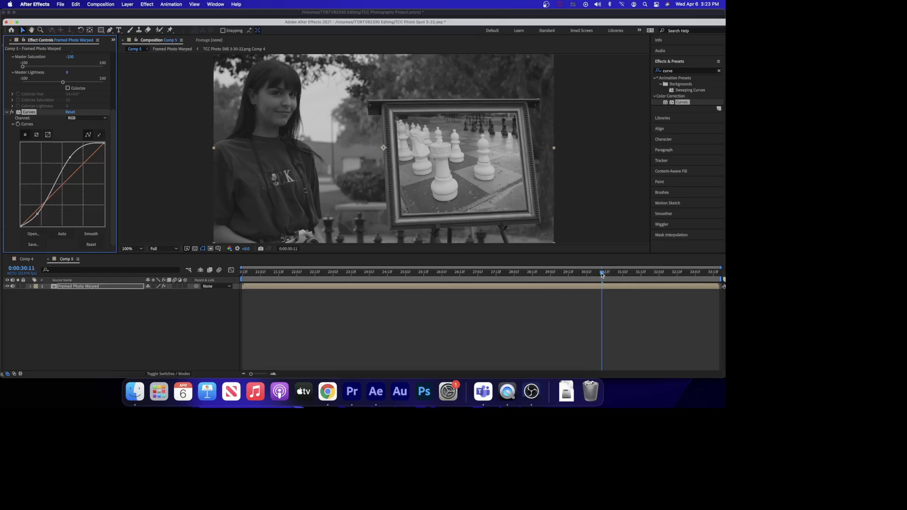
Return to the layer's first frame 0:00:20:13, save the project, and compare the Curves effect on and off.
left_click_drag(601, 272, 227, 265)
key("super+s")
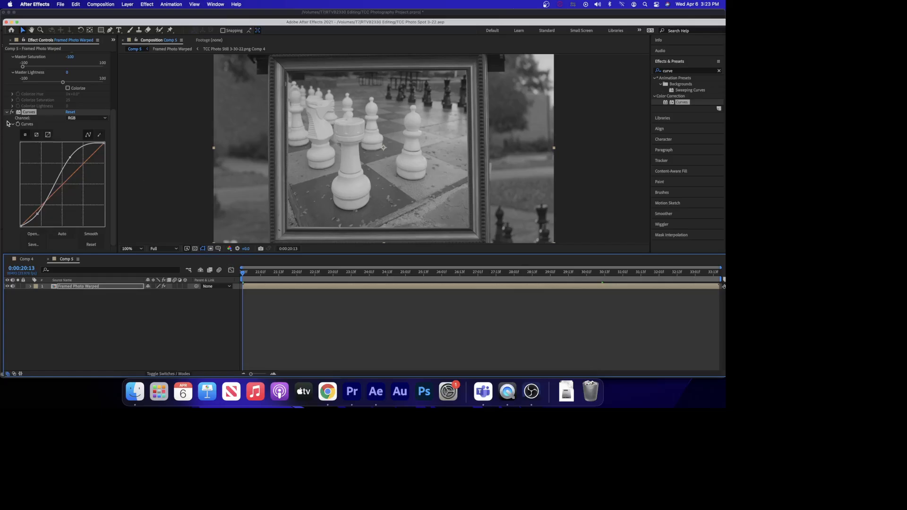
left_click(12, 113)
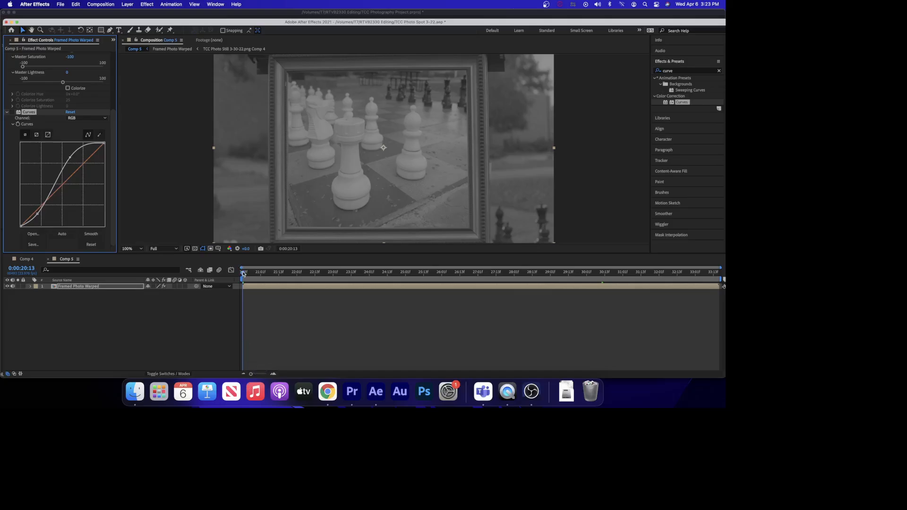
left_click(243, 274)
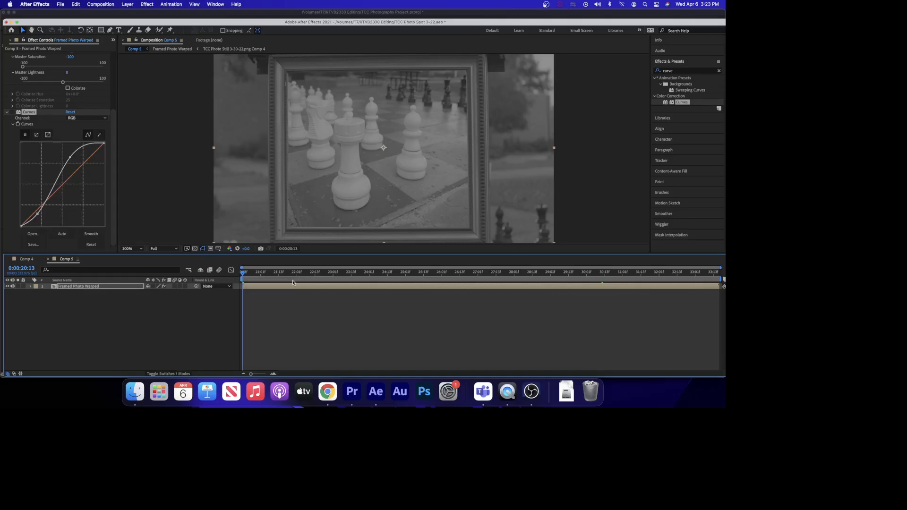
left_click(9, 115)
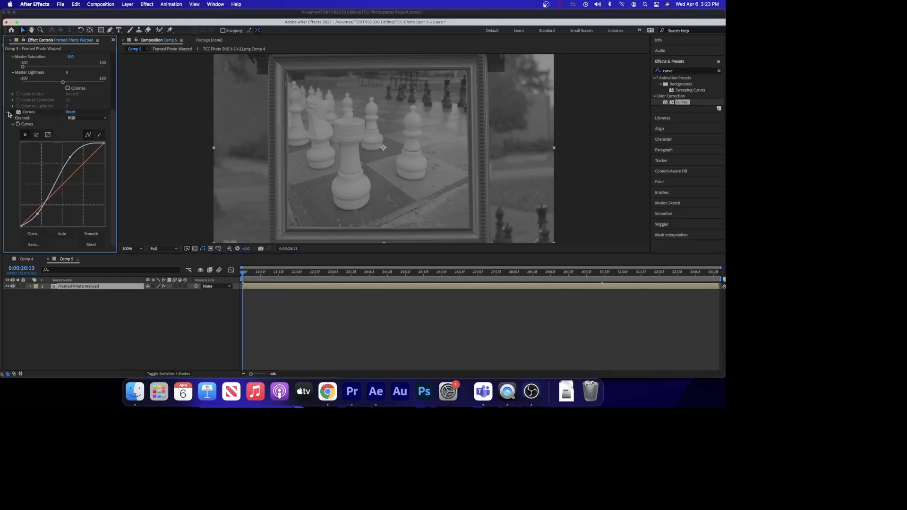
left_click(11, 112)
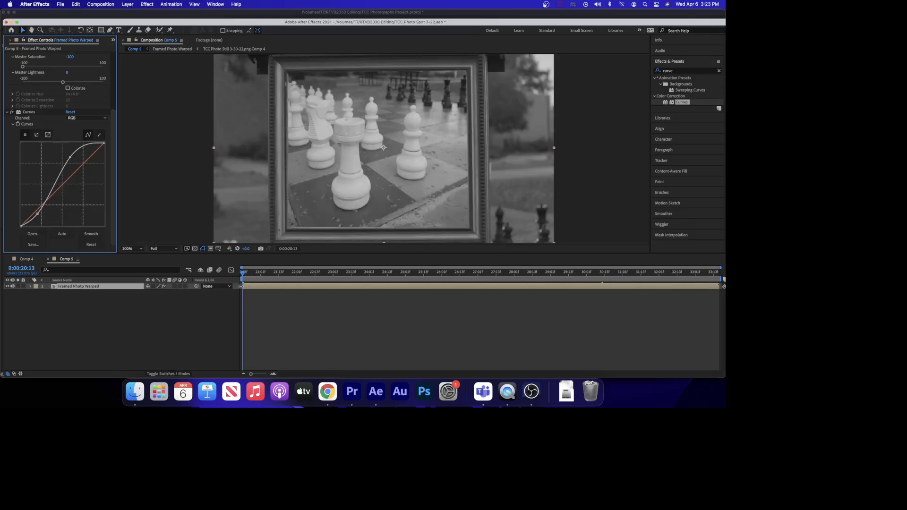
mouse_move(243, 274)
left_mouse_down()
mouse_move(687, 279)
mouse_move(293, 279)
mouse_move(239, 267)
left_mouse_up()
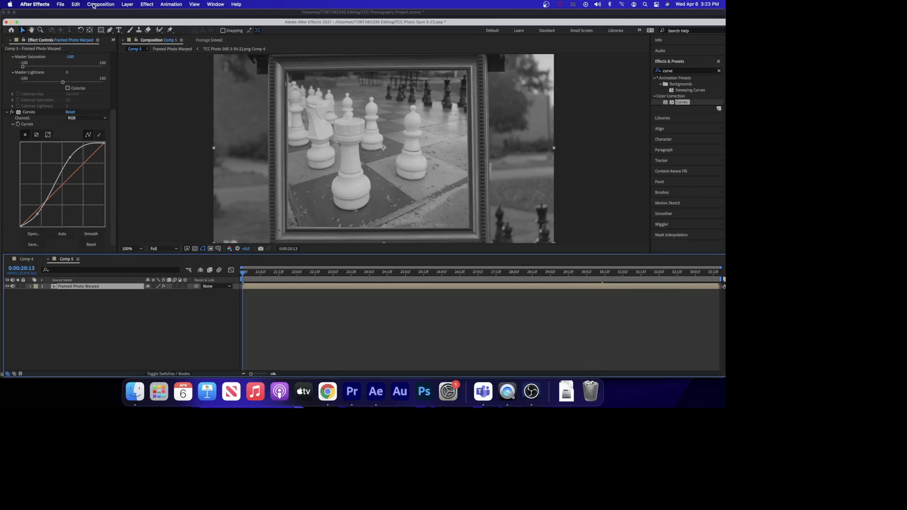
Add Comp 5 to the Render Queue and set its output module's QuickTime codec to Apple ProRes 422.
left_click(91, 5)
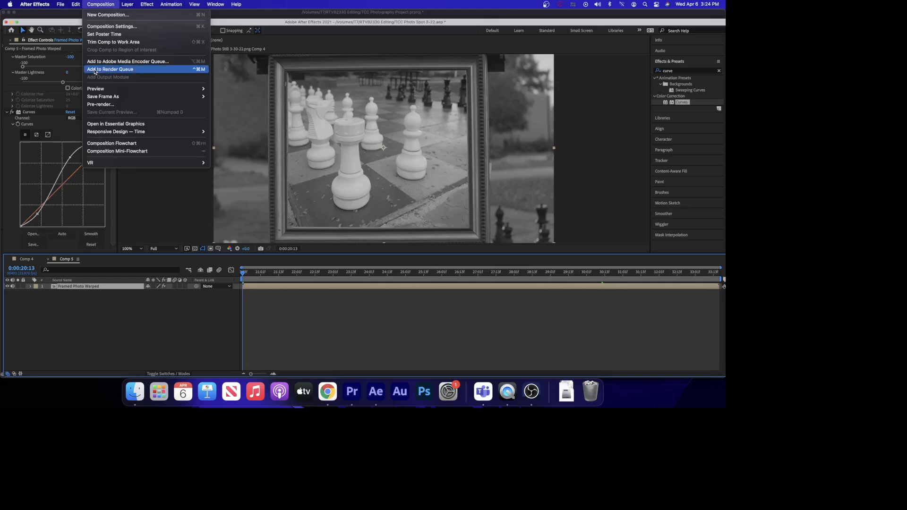
left_click(95, 70)
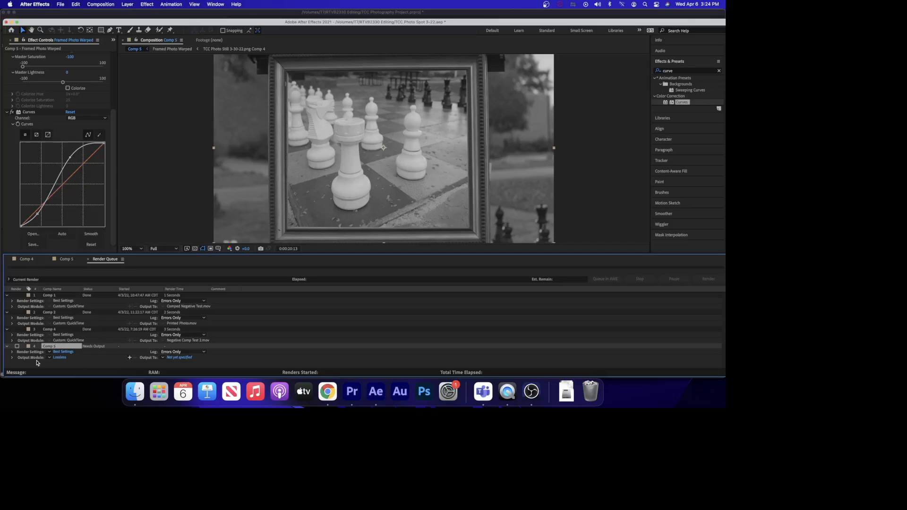
left_click(60, 358)
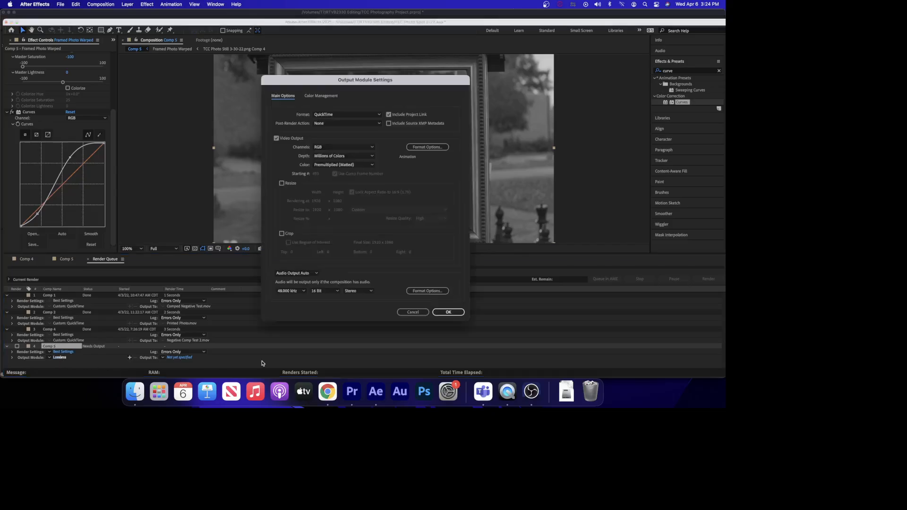
left_click_drag(332, 80, 308, 76)
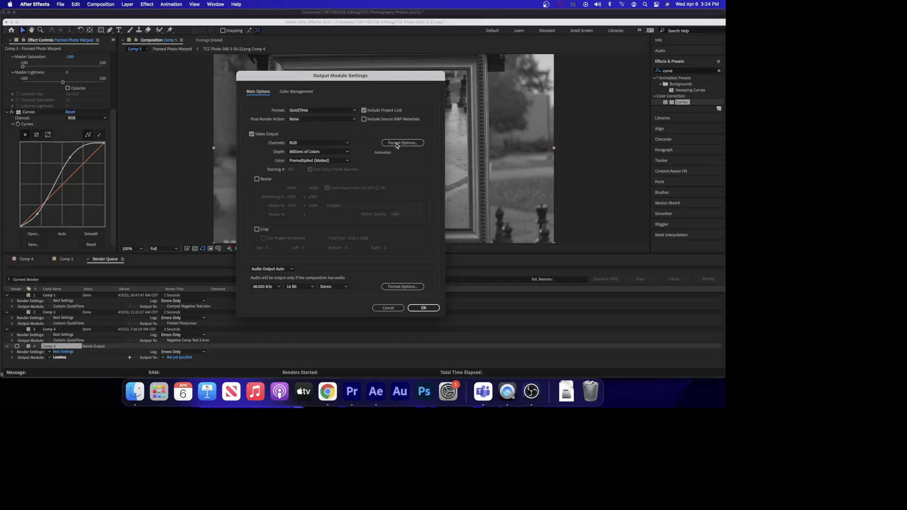
left_click(399, 143)
left_click(342, 93)
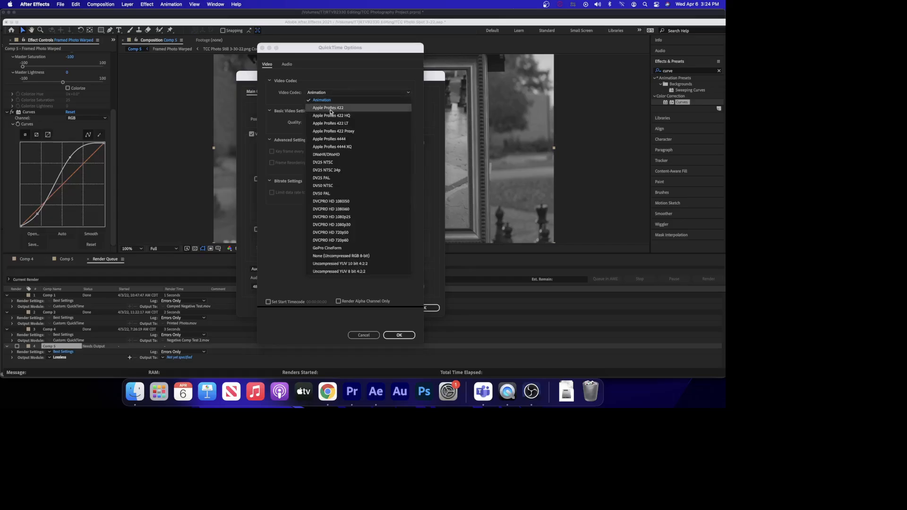
left_click(331, 112)
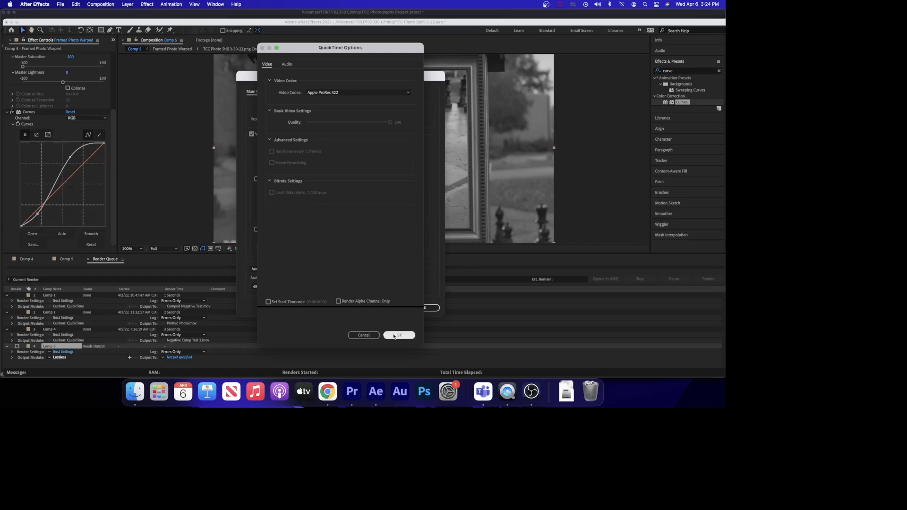
left_click(394, 335)
left_click(429, 309)
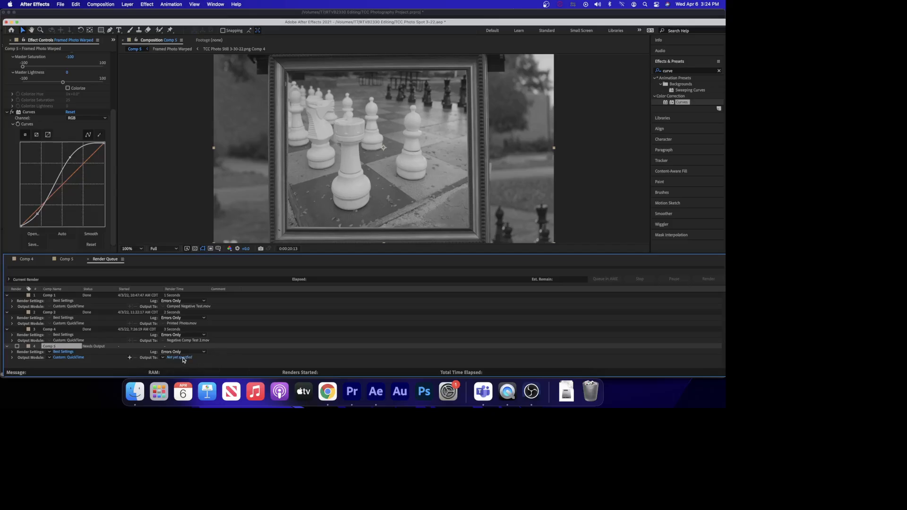
Set the render output file name to Framed Pic at End.mov.
left_click(183, 358)
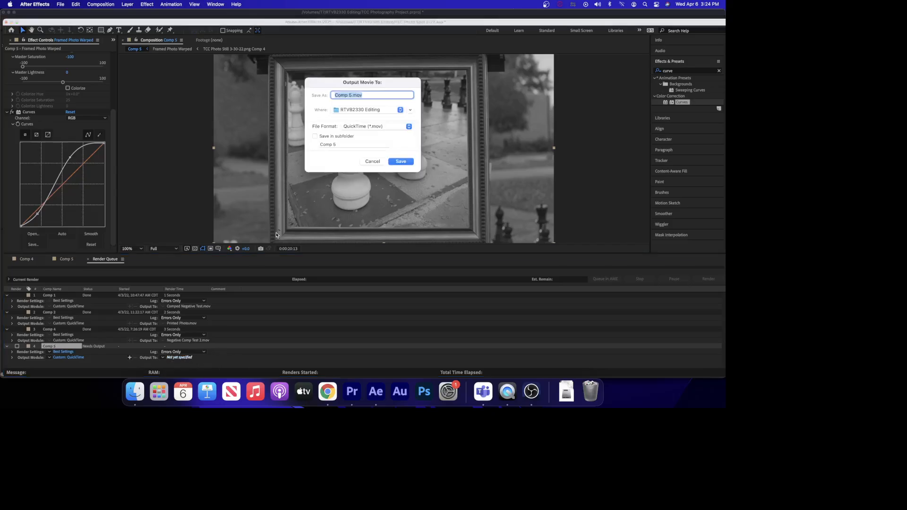
left_click(348, 95)
left_click_drag(351, 95, 293, 89)
key("BackSpace")
type("Framed Pic at End")
Save the output movie into the TCC Photo Spot VFX Renders folder inside RTVB2330 Editing on the T7 drive.
left_click(401, 111)
left_click(401, 112)
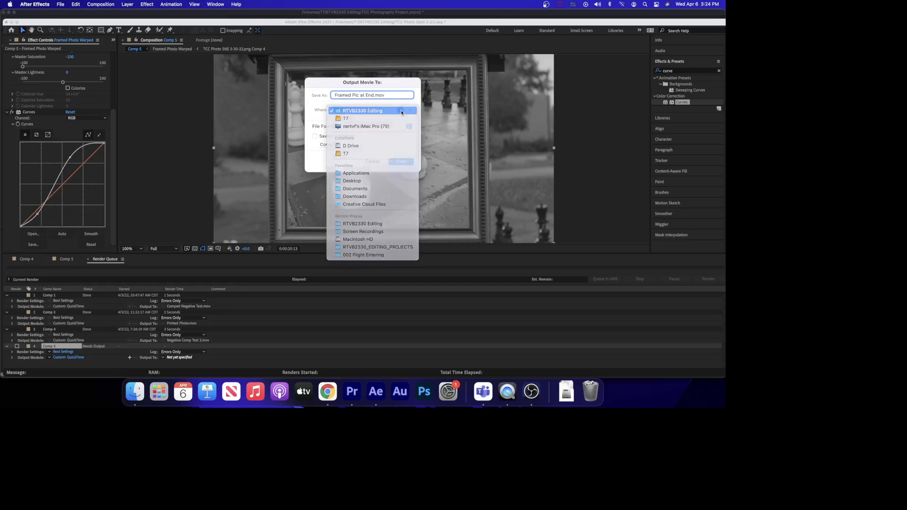
left_click(410, 112)
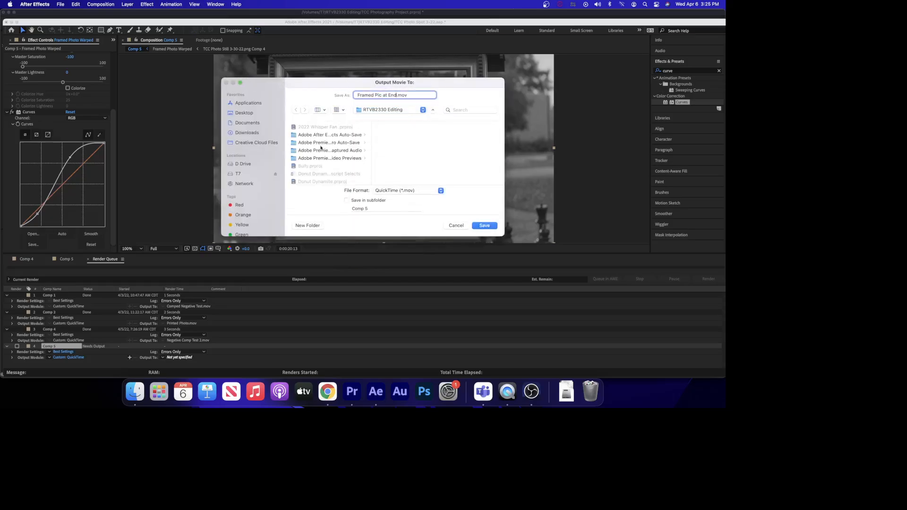
scroll(322, 159, "down", 10)
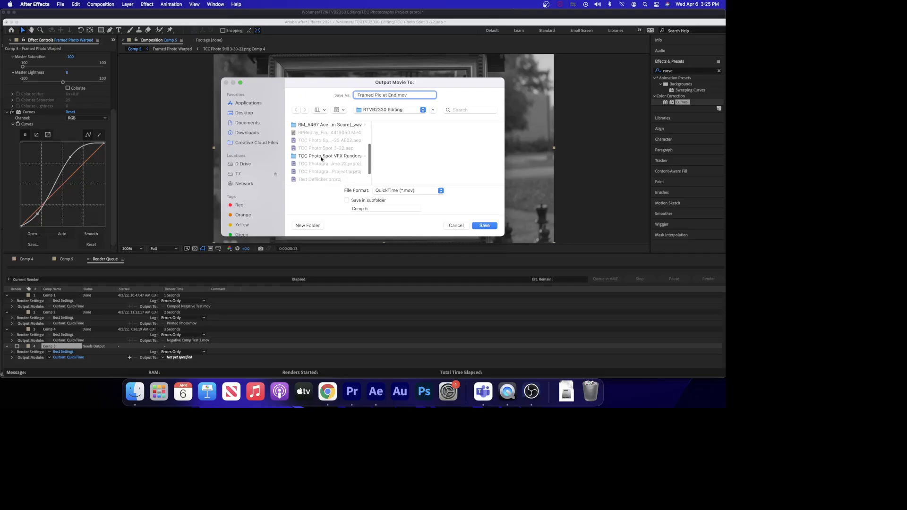
scroll(321, 158, "up", 10)
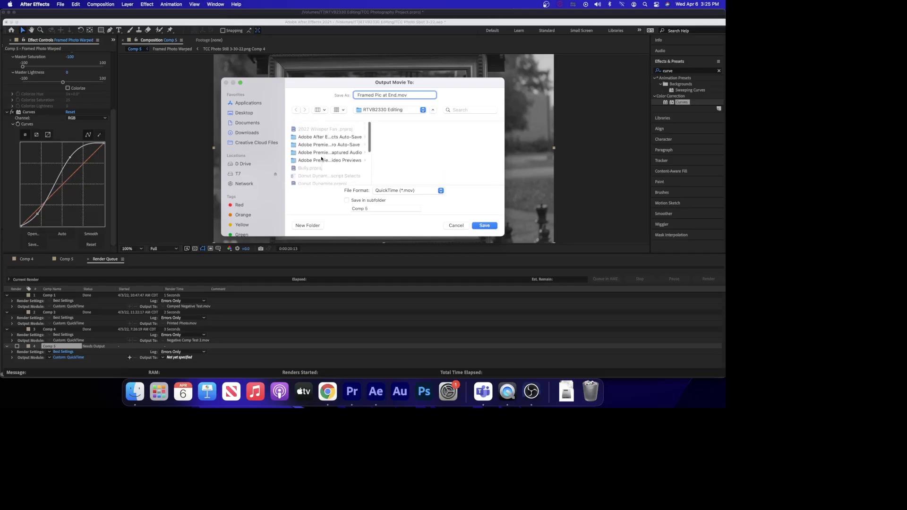
left_click(239, 174)
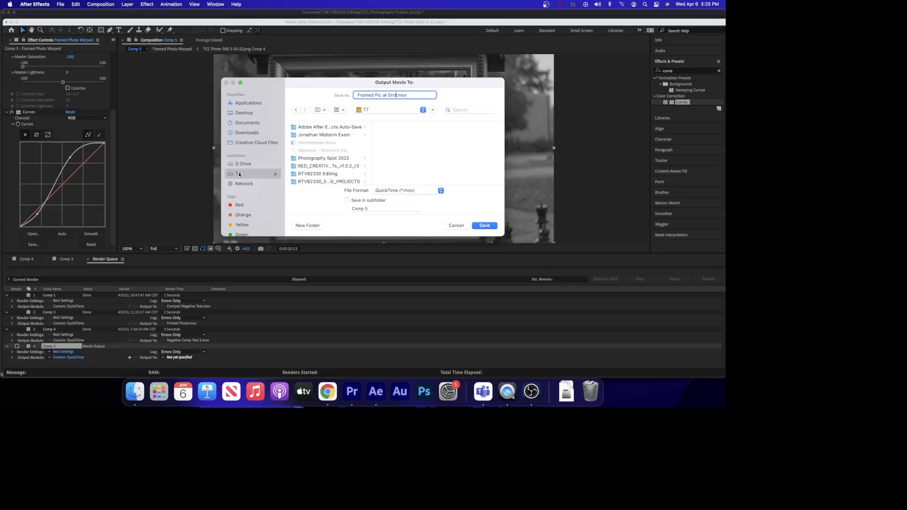
left_click(334, 166)
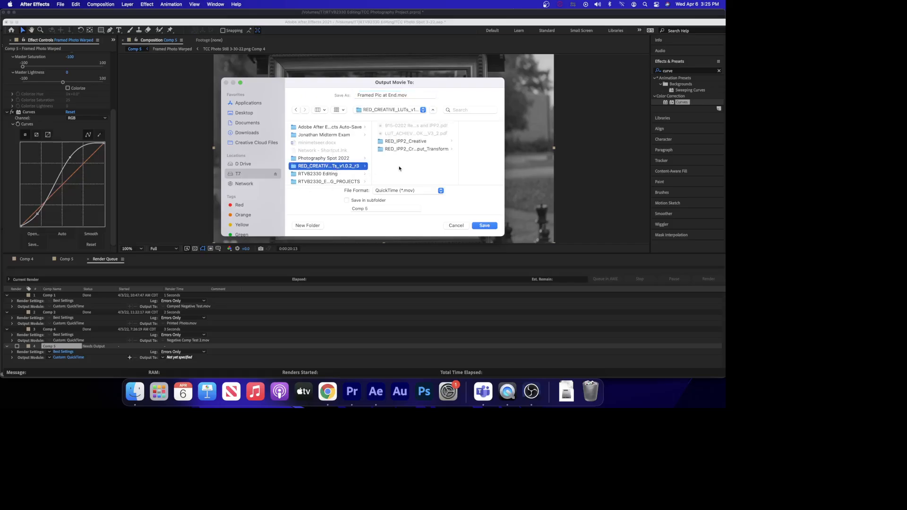
left_click(326, 177)
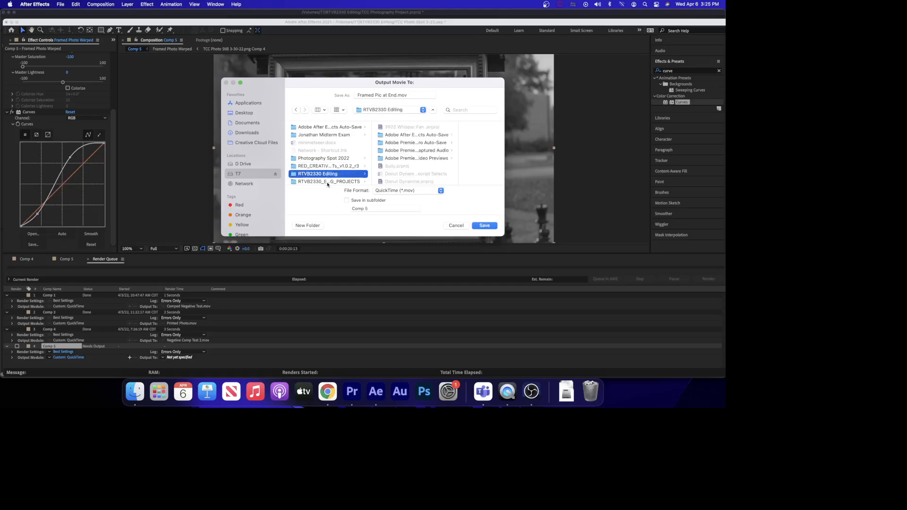
scroll(424, 157, "down", 5)
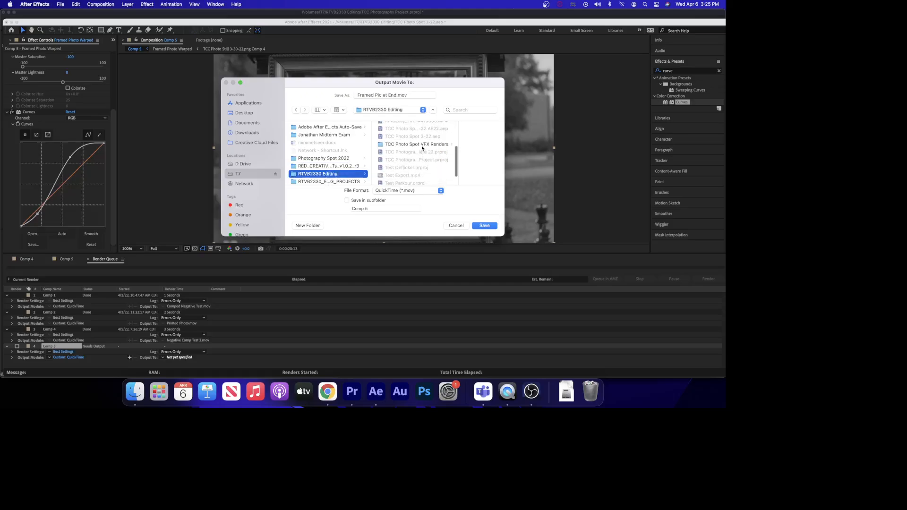
left_click(421, 146)
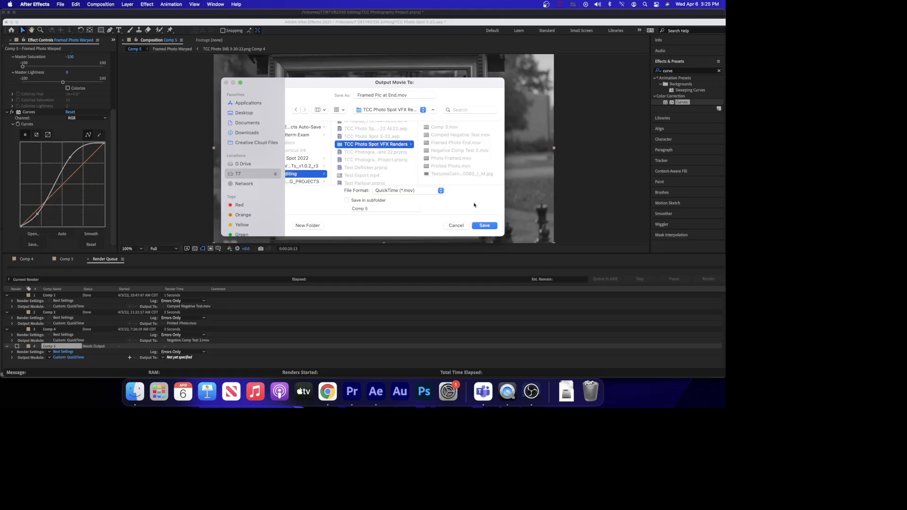
left_click(484, 225)
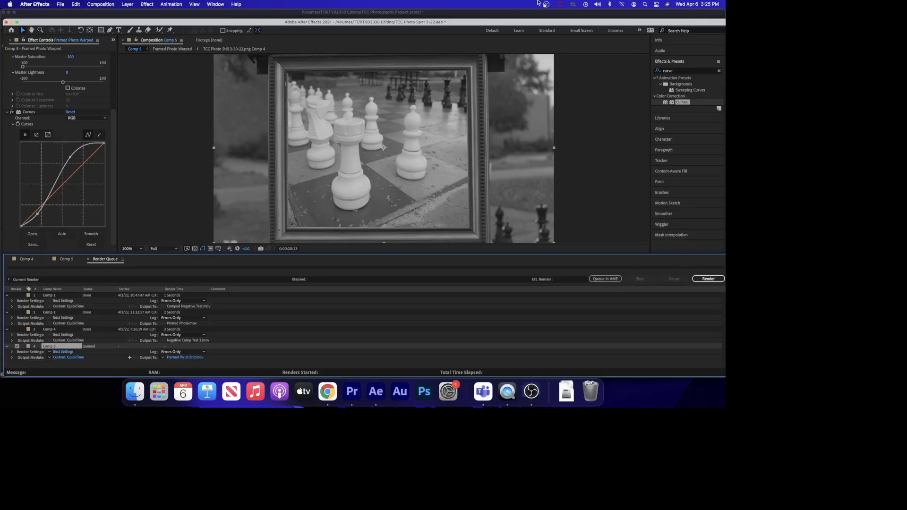
Start rendering the queued Comp 5.
left_click_drag(544, 25, 541, 17)
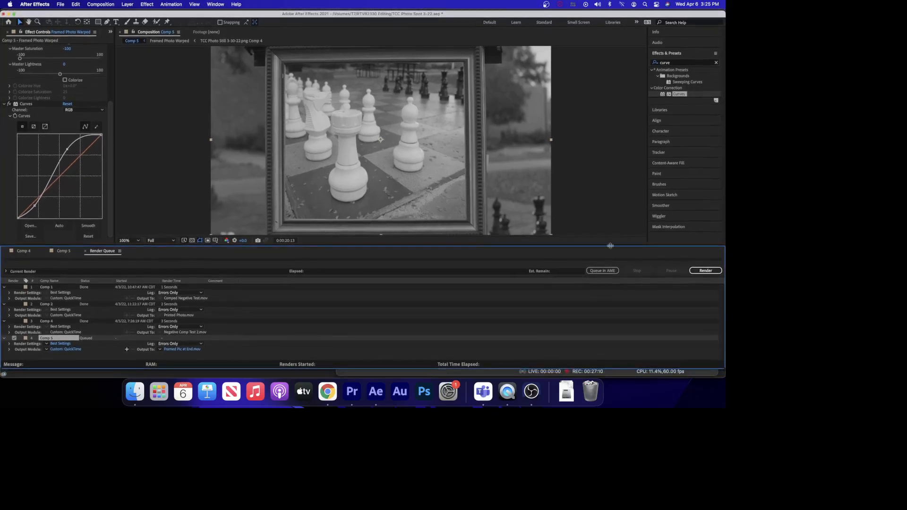
left_click(708, 272)
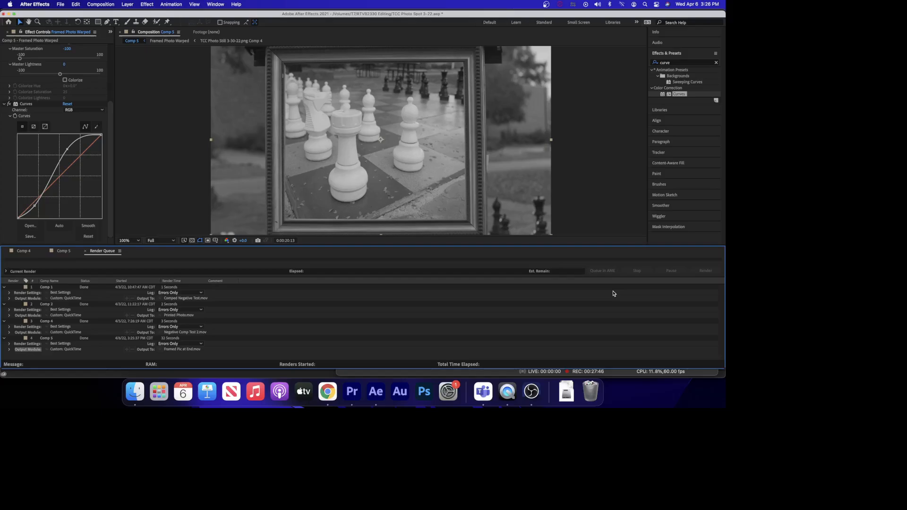
Switch to Finder and open the TCC Photo Spot VFX Renders folder inside RTVB2330 Editing on the T7 drive.
left_click(8, 14)
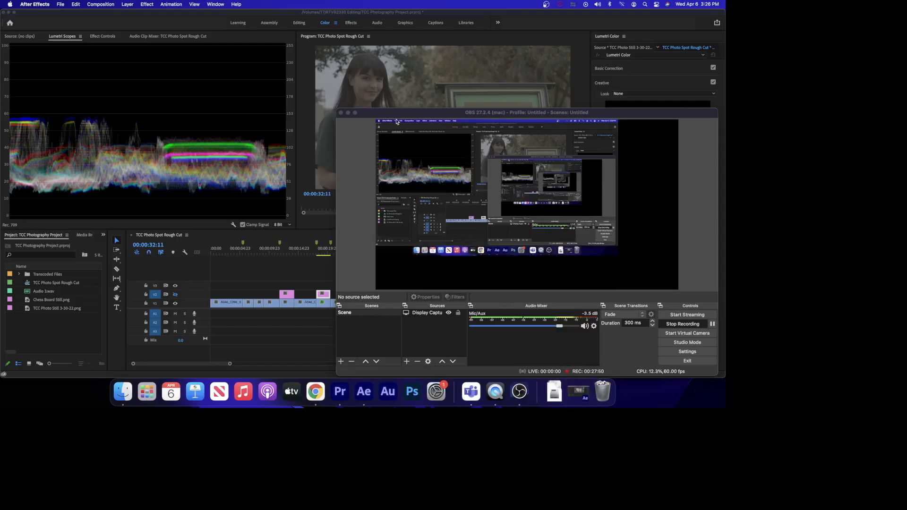
left_click_drag(238, 12, 277, 117)
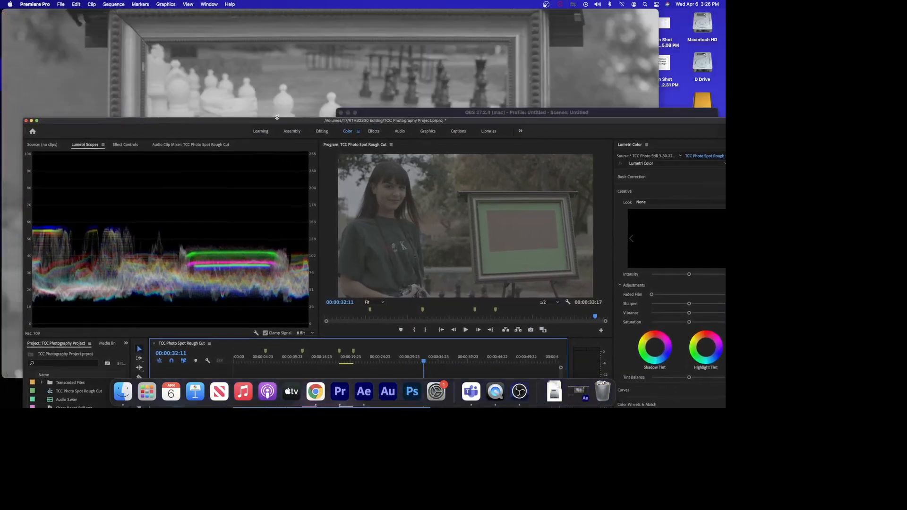
left_click(700, 96)
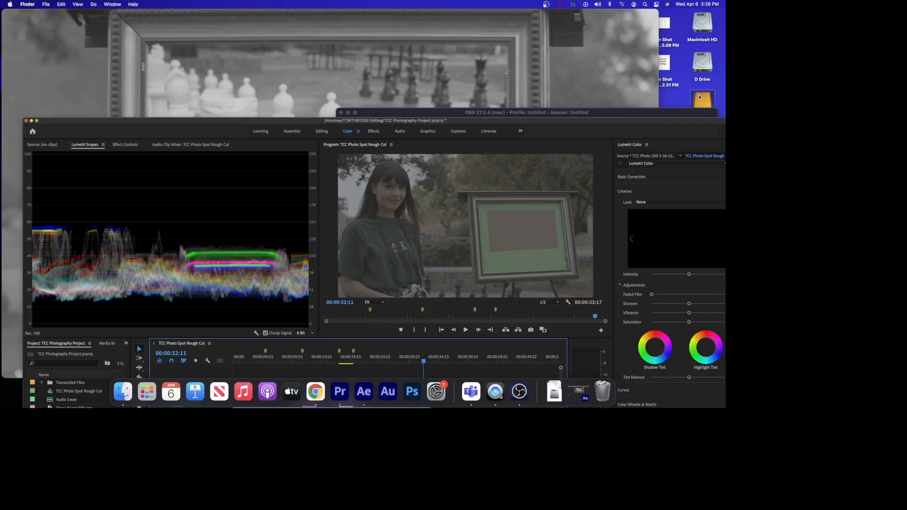
double_click(699, 98)
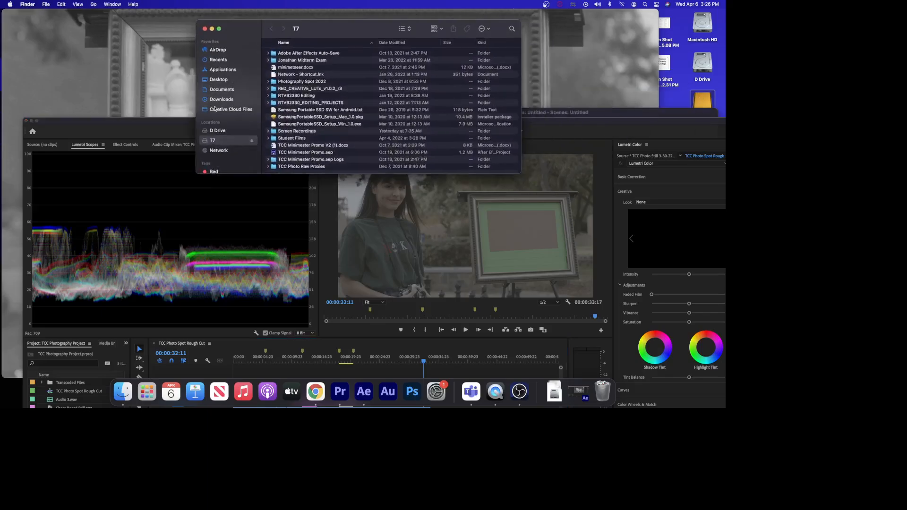
left_click(285, 103)
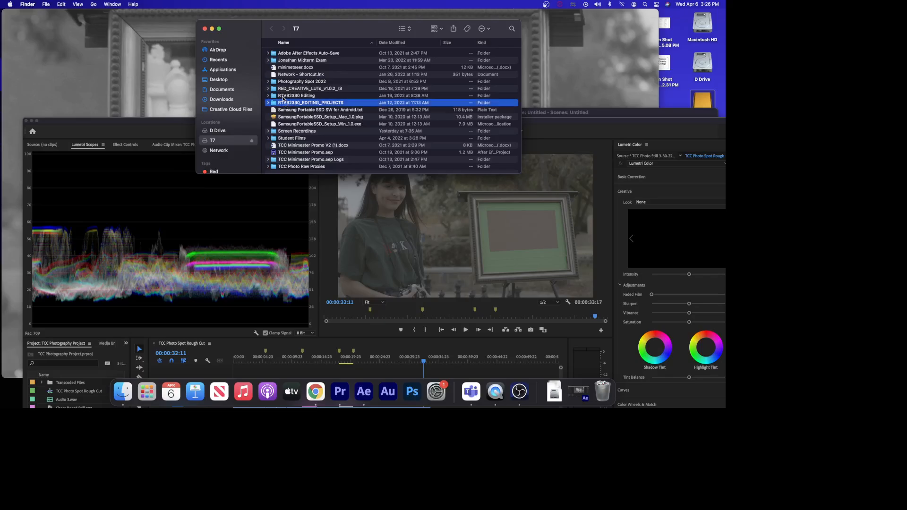
double_click(283, 96)
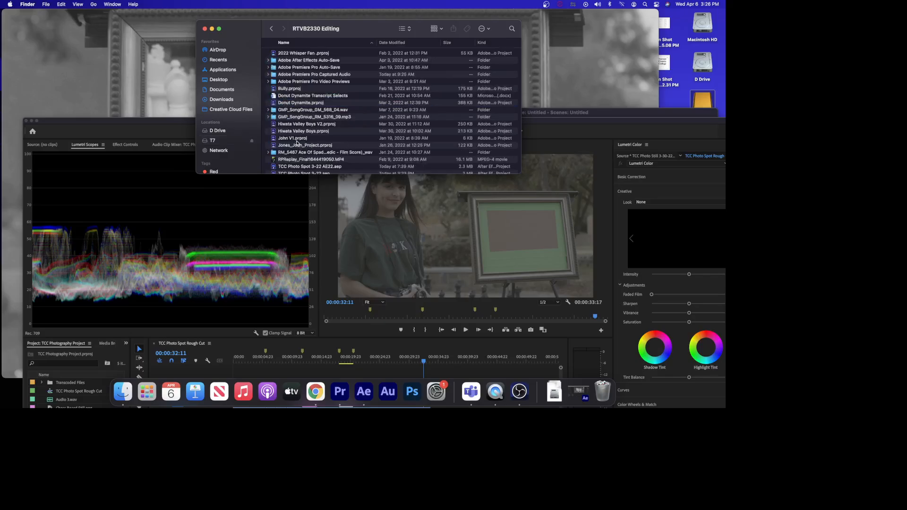
scroll(296, 141, "down", 5)
left_click(281, 125)
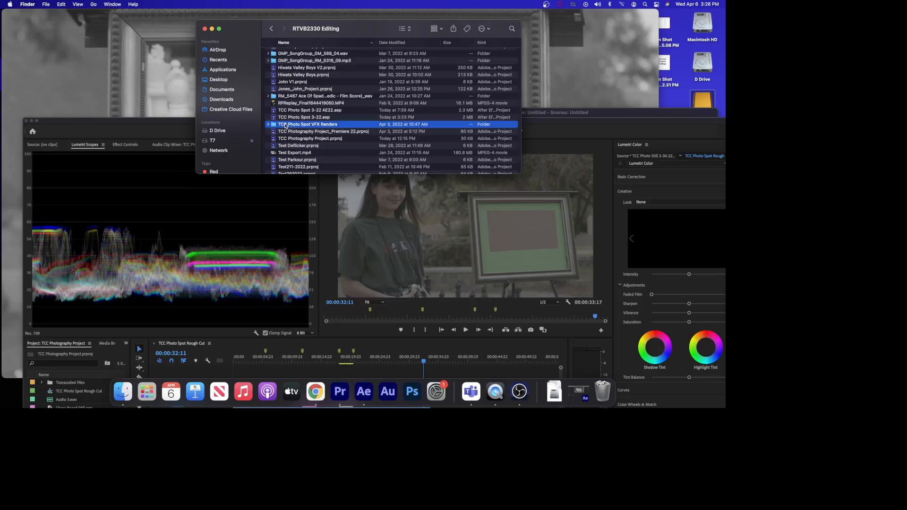
double_click(286, 126)
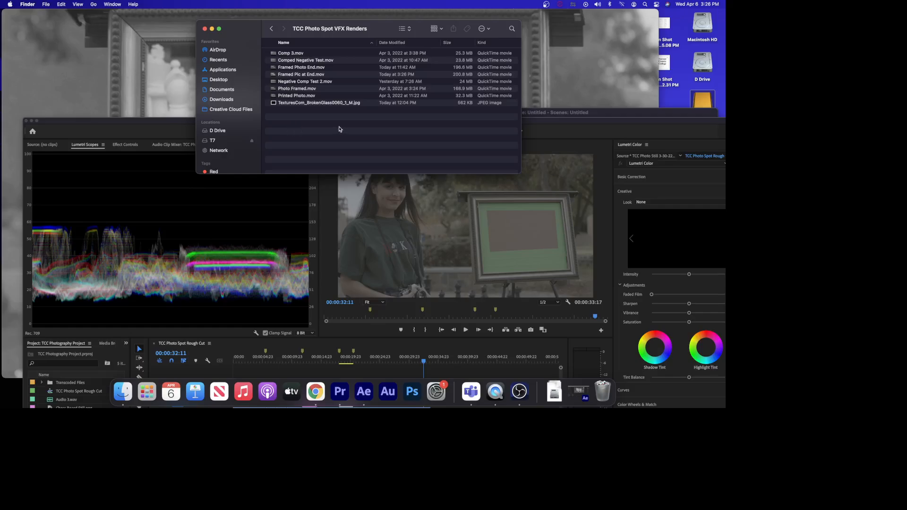
Preview the rendered Framed Pic at End.mov file.
left_click(297, 74)
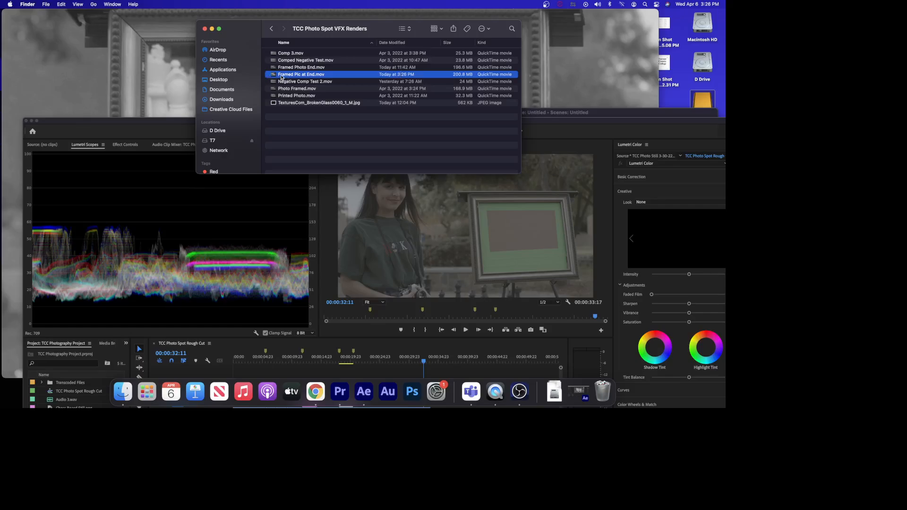
key("space")
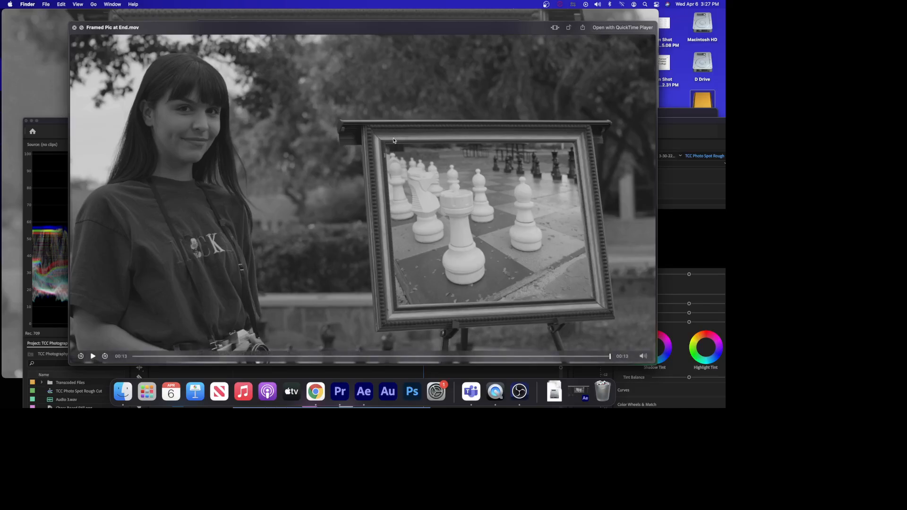
left_click(519, 392)
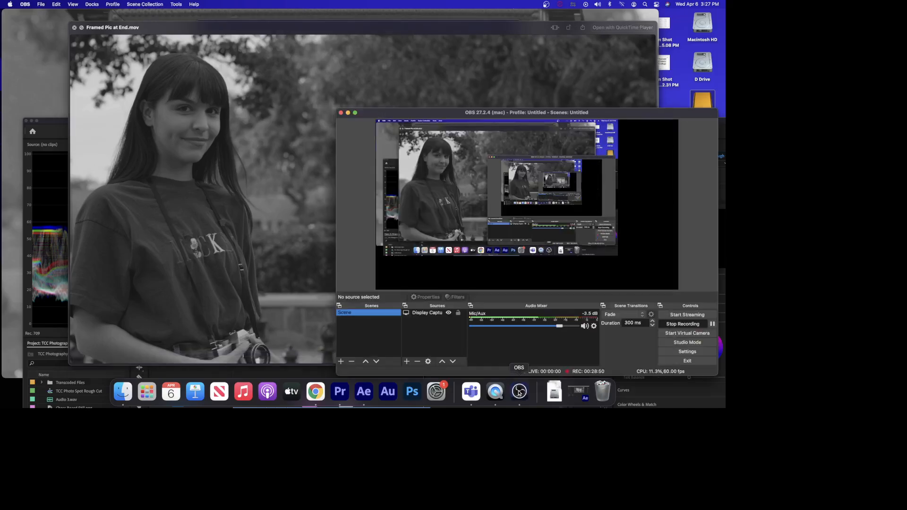